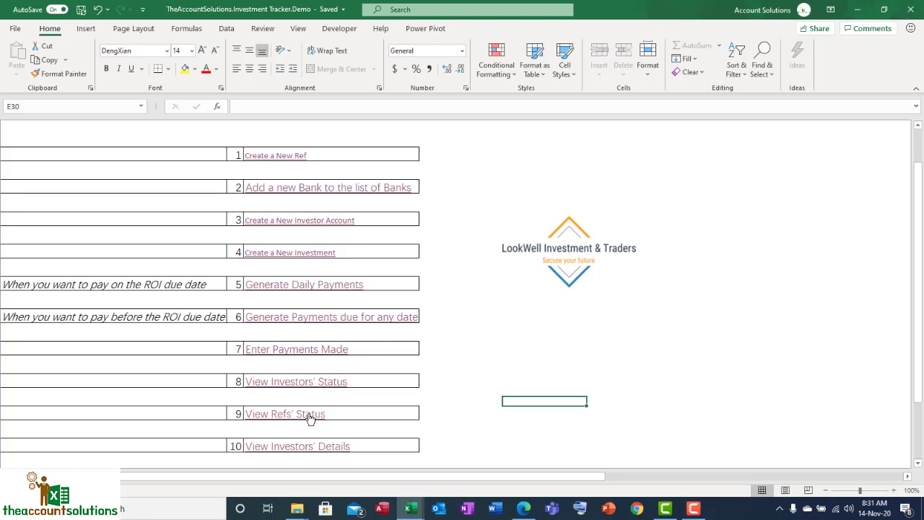
Open the View Investors' Details sheet, look through the investment records, and unlock the table for filtering
left_click(306, 446)
scroll(556, 354, "down", 15)
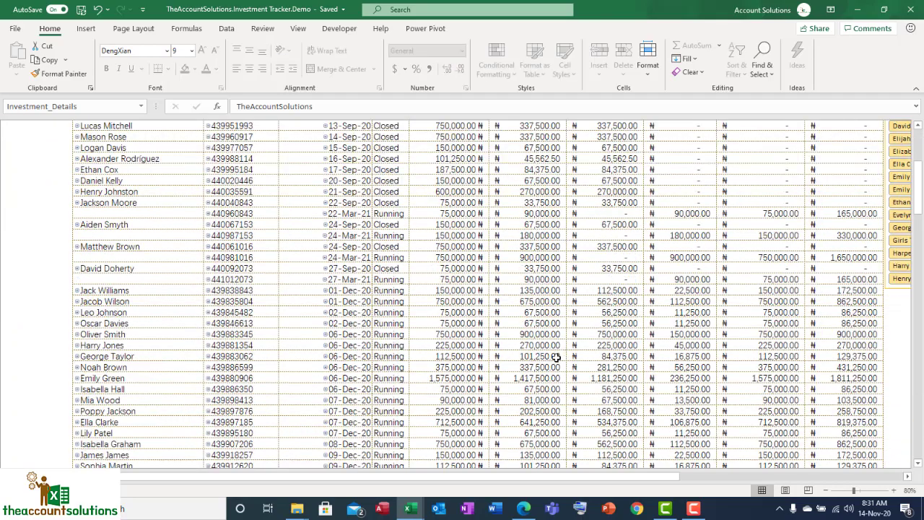
scroll(560, 356, "up", 17)
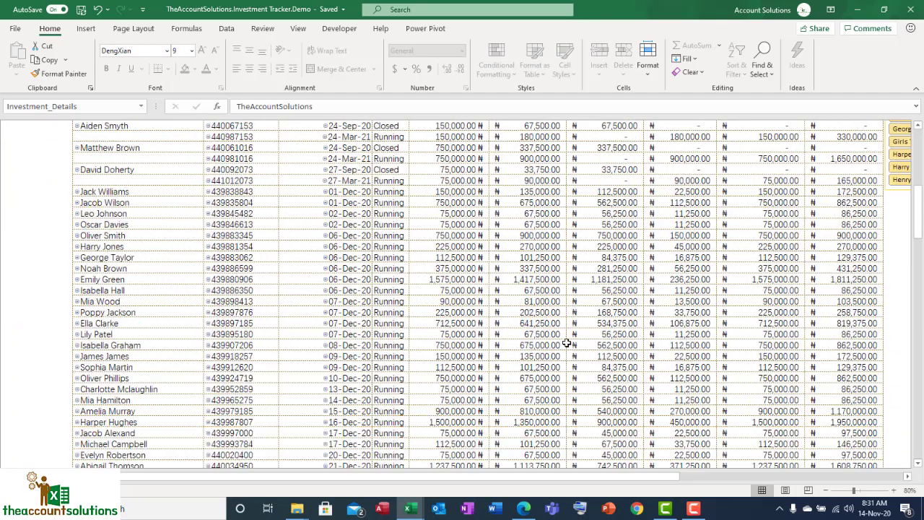
scroll(567, 344, "down", 7)
scroll(567, 344, "down", 6)
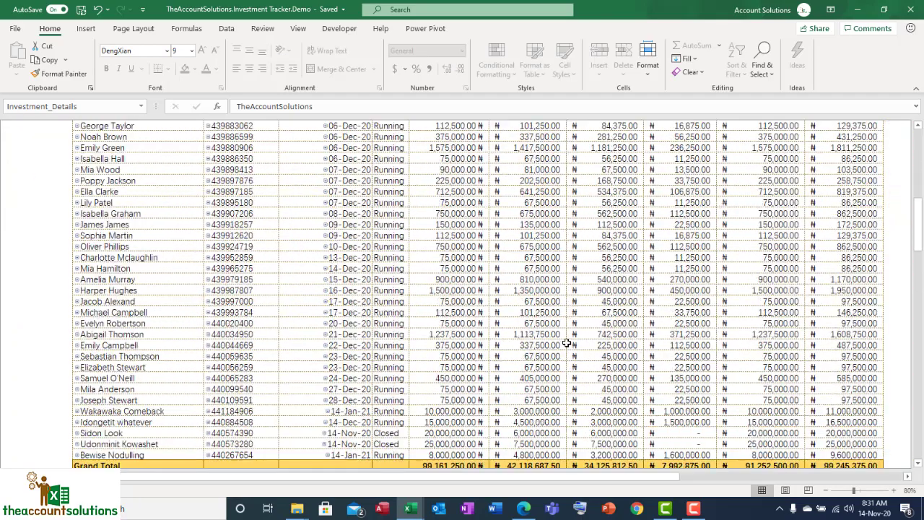
scroll(488, 316, "up", 12)
left_click(395, 294)
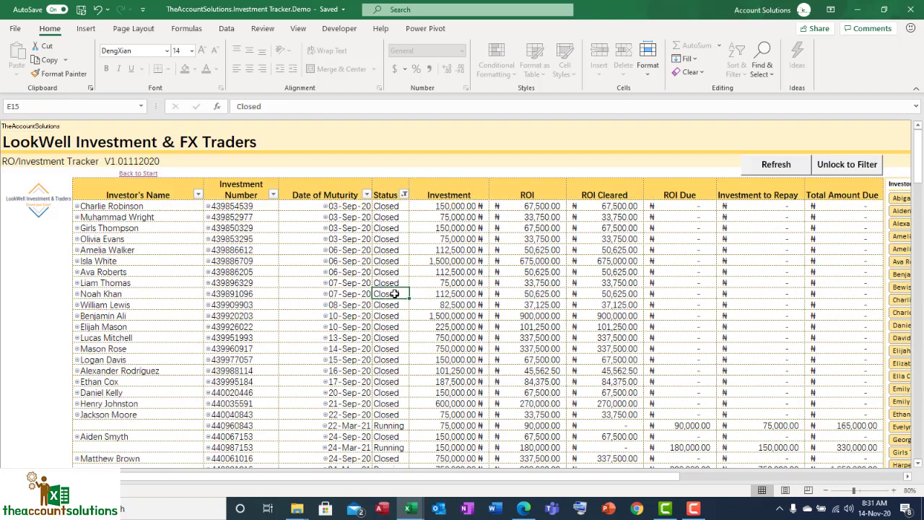
left_click(830, 165)
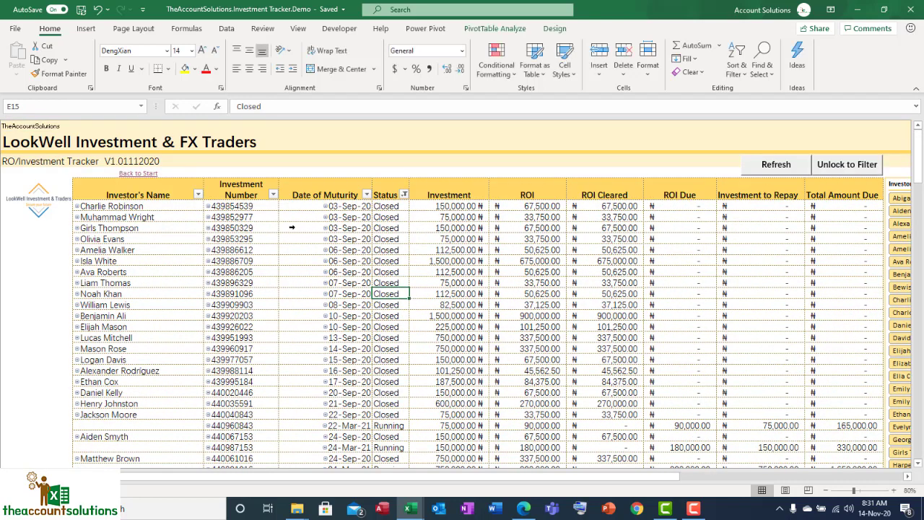
Filter the Investor's Name column to show only the last five investors in the list
left_click(198, 194)
left_click(83, 317)
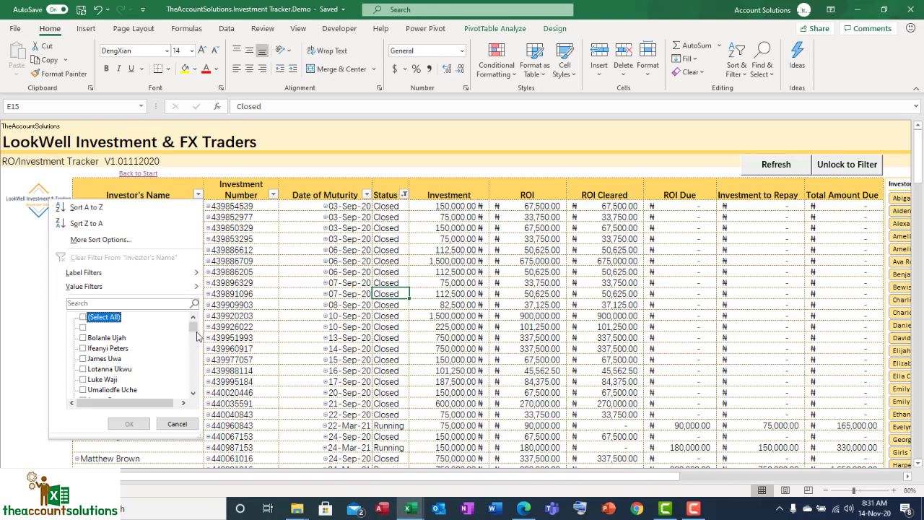
left_click_drag(193, 332, 198, 396)
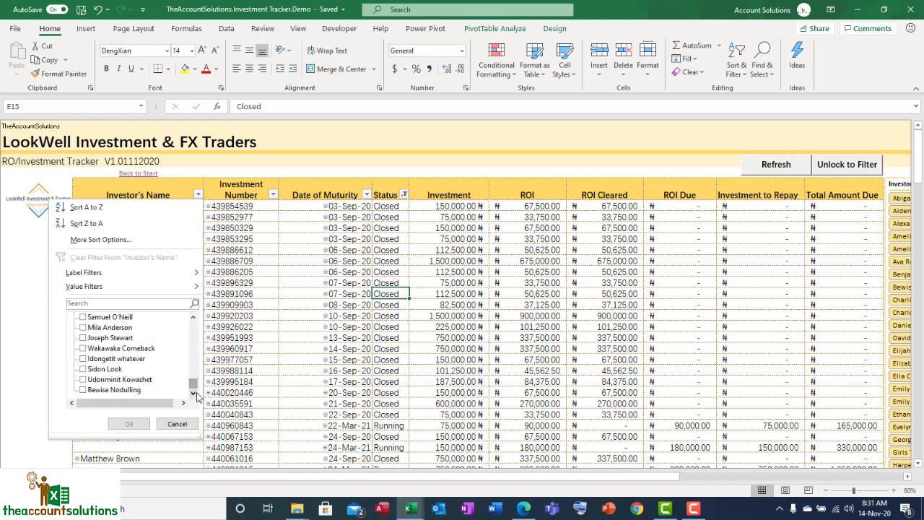
left_click(97, 351)
left_click(83, 349)
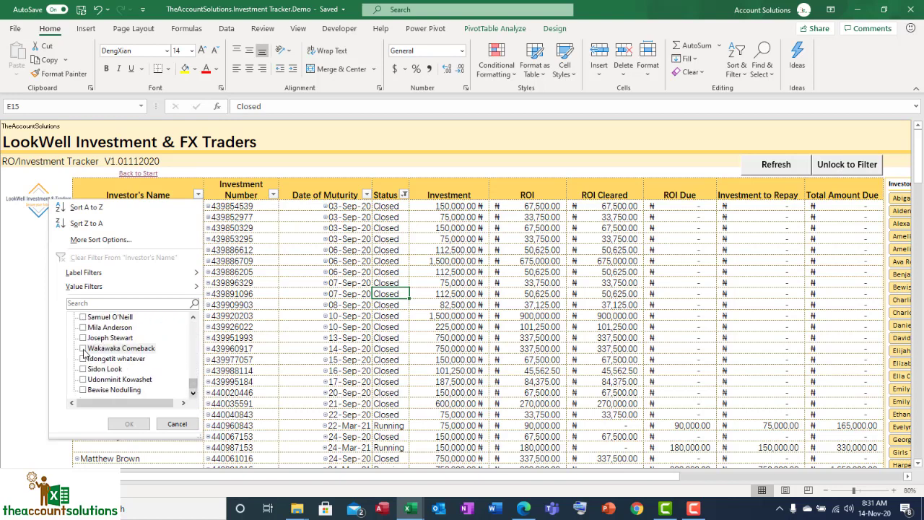
left_click(84, 359)
left_click(85, 369)
left_click(86, 380)
left_click(83, 390)
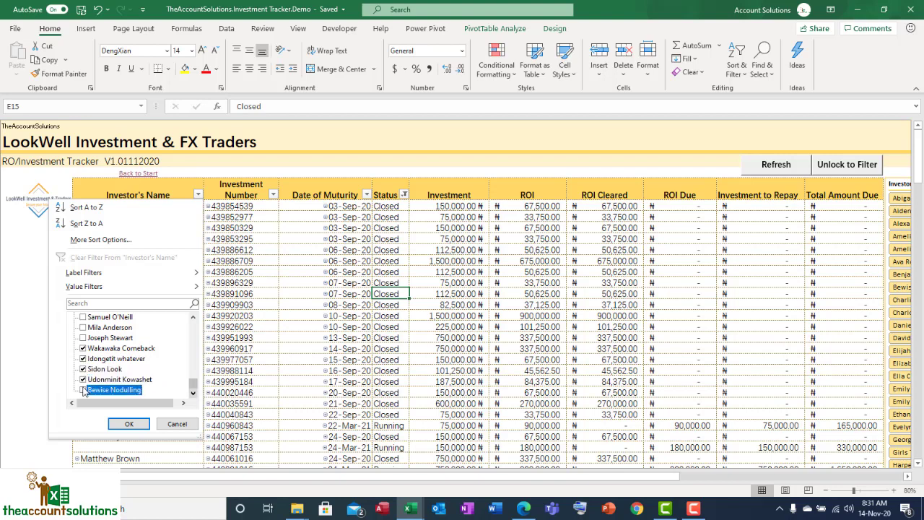
left_click(128, 424)
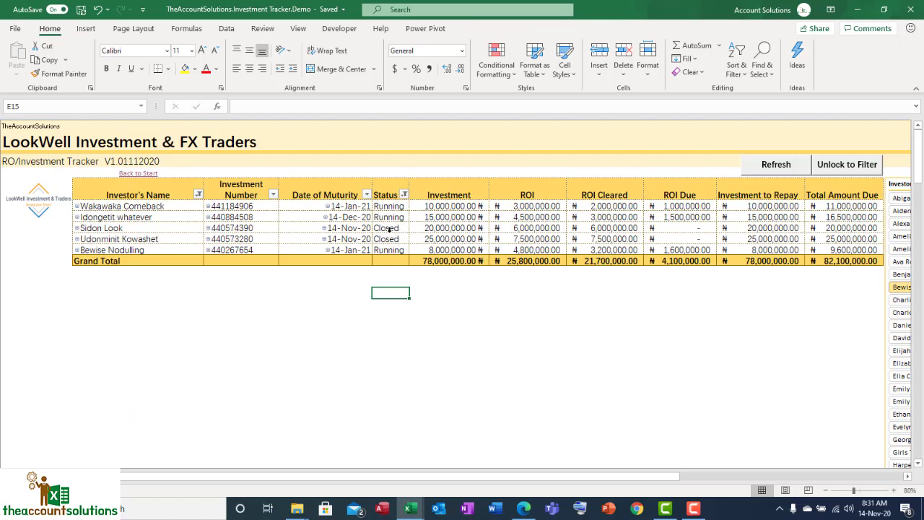
Examine the status, ROI due, investment to repay and total amount due of the two closed investments
left_click_drag(389, 230, 398, 239)
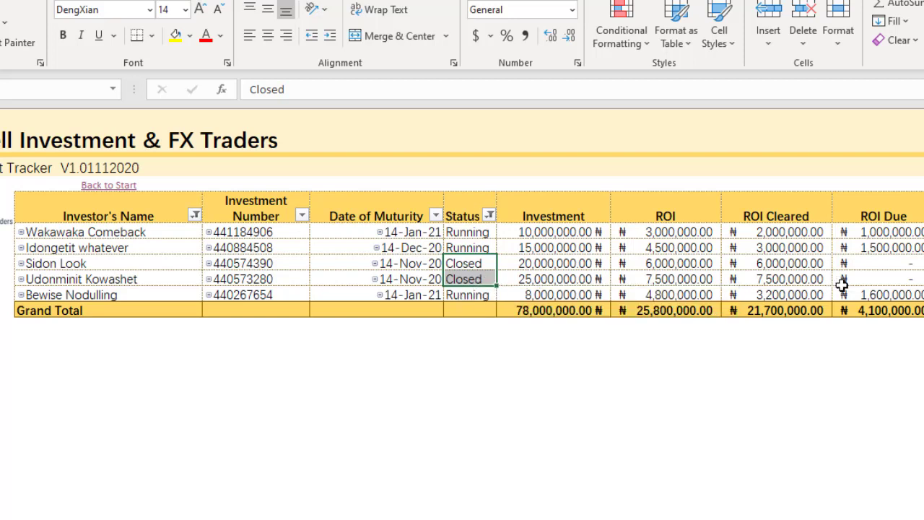
left_click(912, 264)
left_click(884, 280)
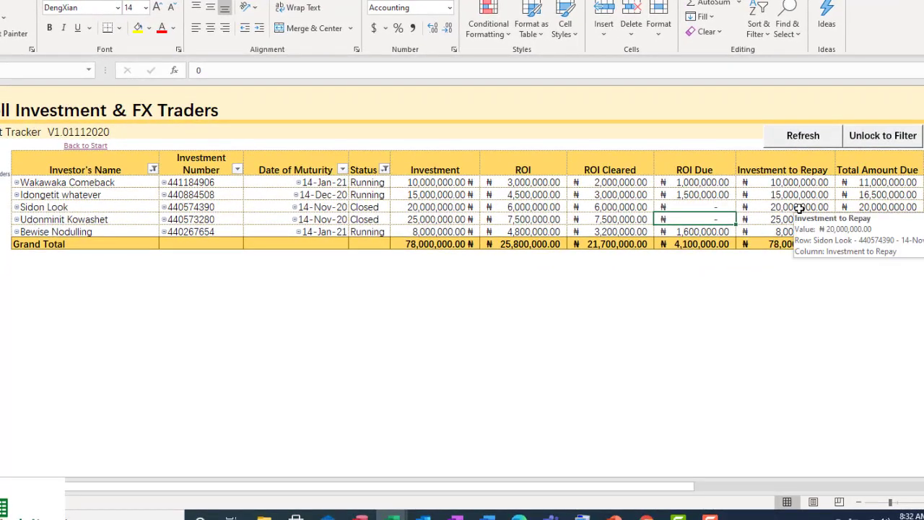
left_click(799, 209)
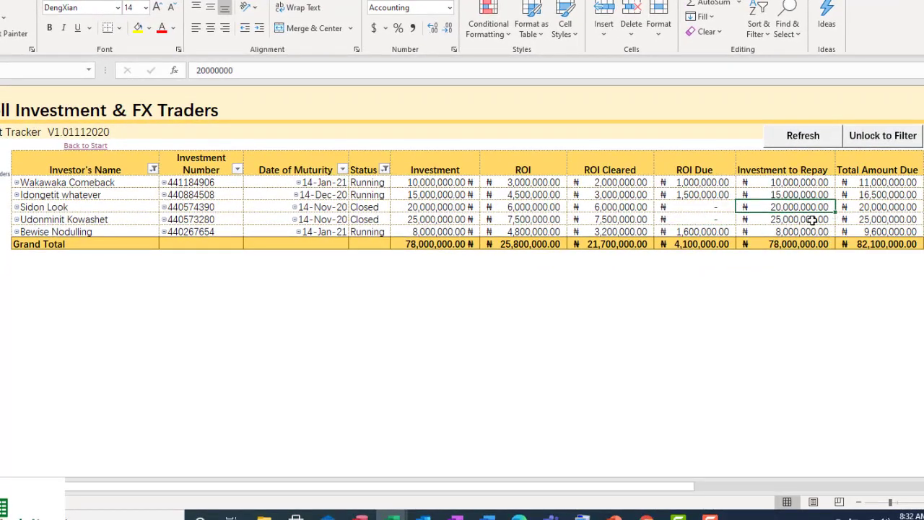
left_click(787, 218)
left_click_drag(794, 207, 794, 214)
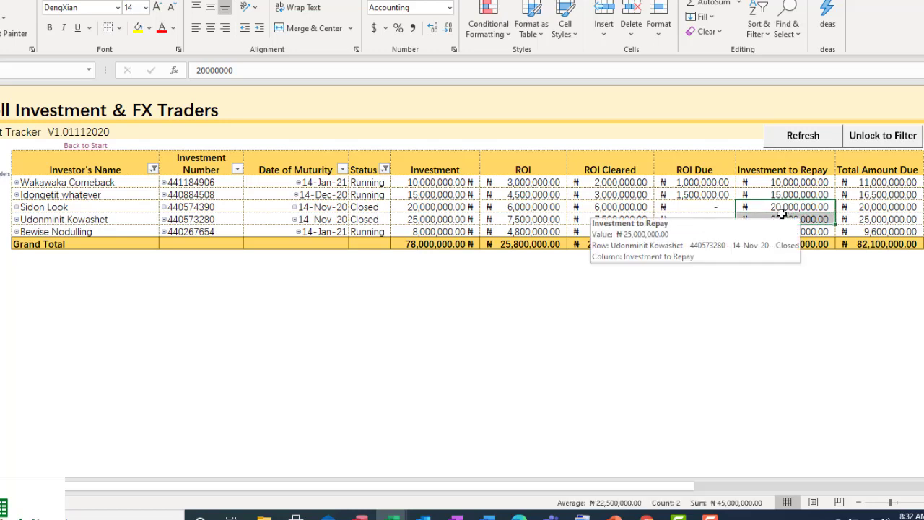
key("Down")
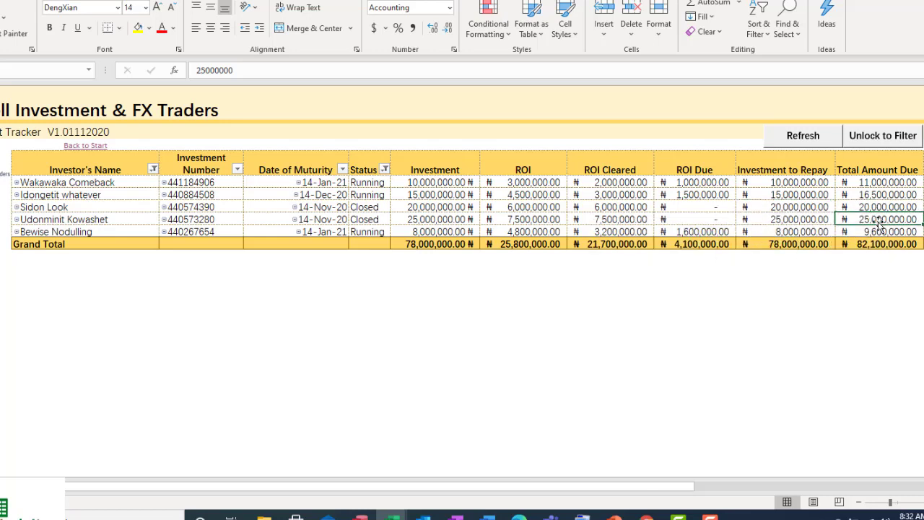
Compare the Investment to Repay amounts of the two closed investments and the running one below them
left_click(800, 208)
left_click(797, 223)
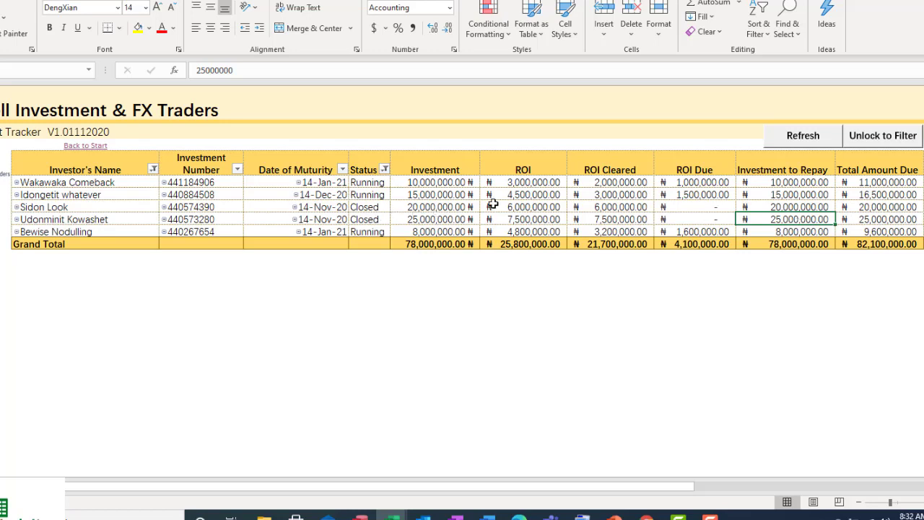
left_click(804, 207)
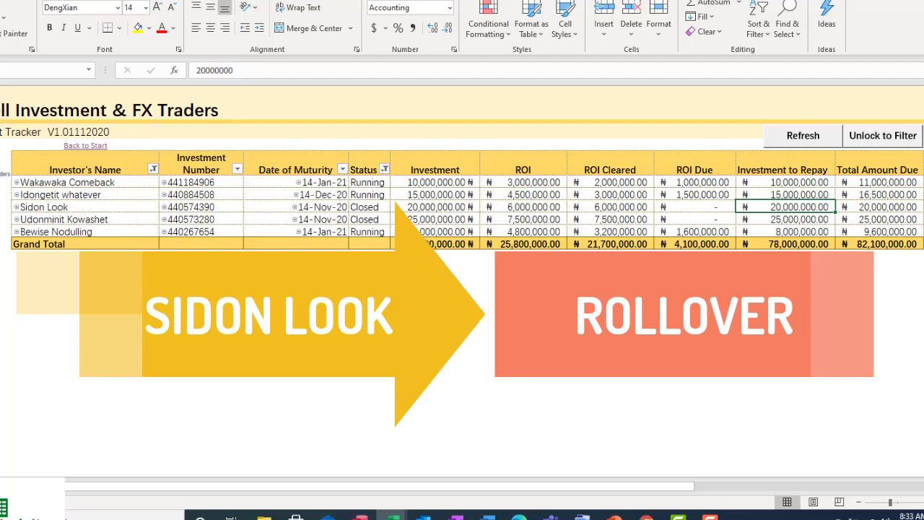
left_click(785, 219)
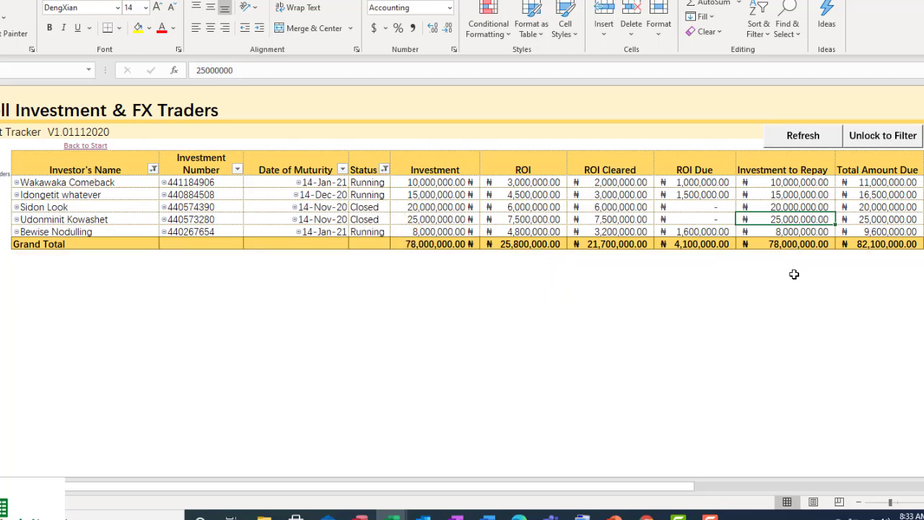
key("Down")
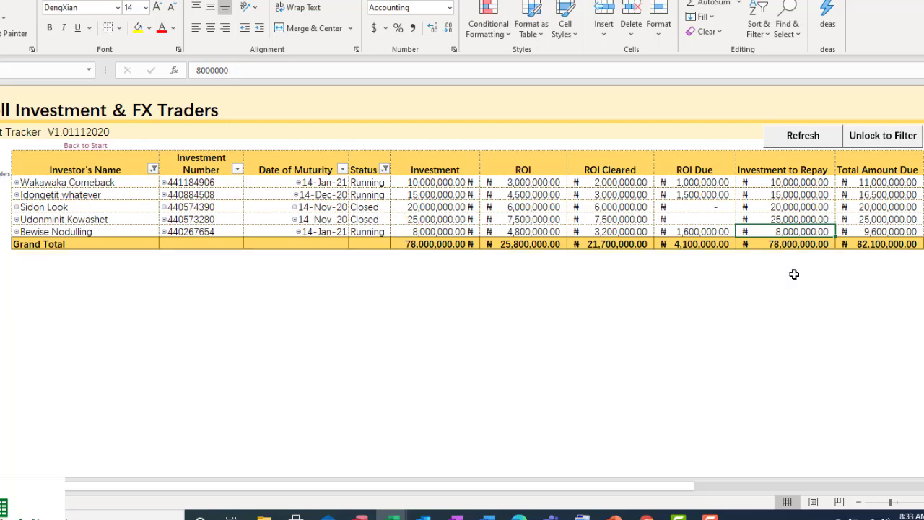
key("Up")
key("Up")
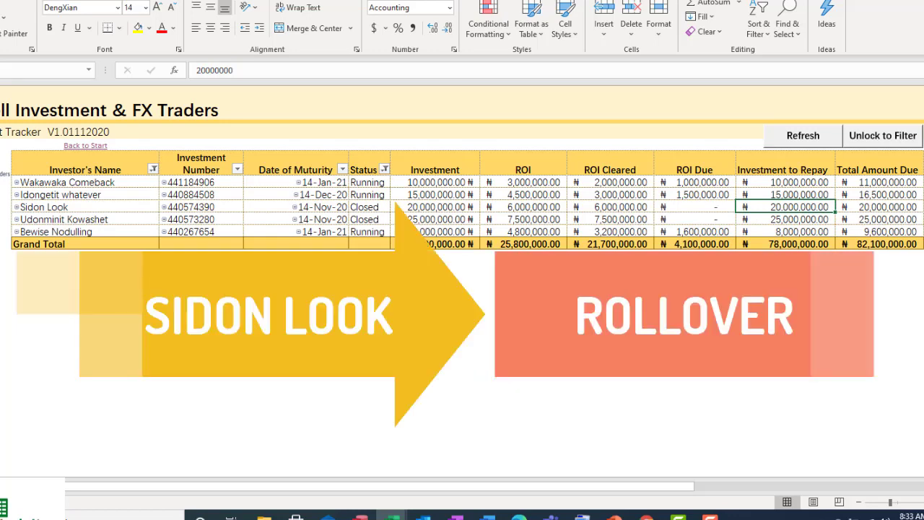
key("Down")
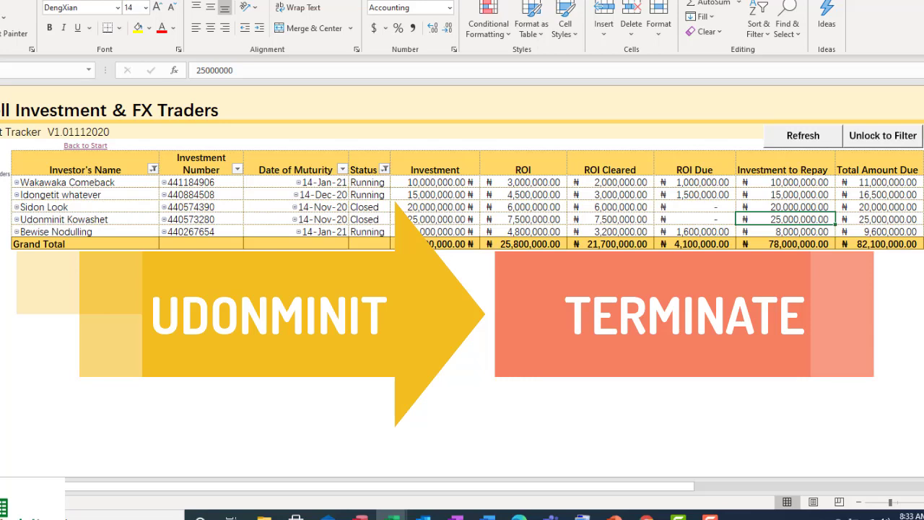
key("Down")
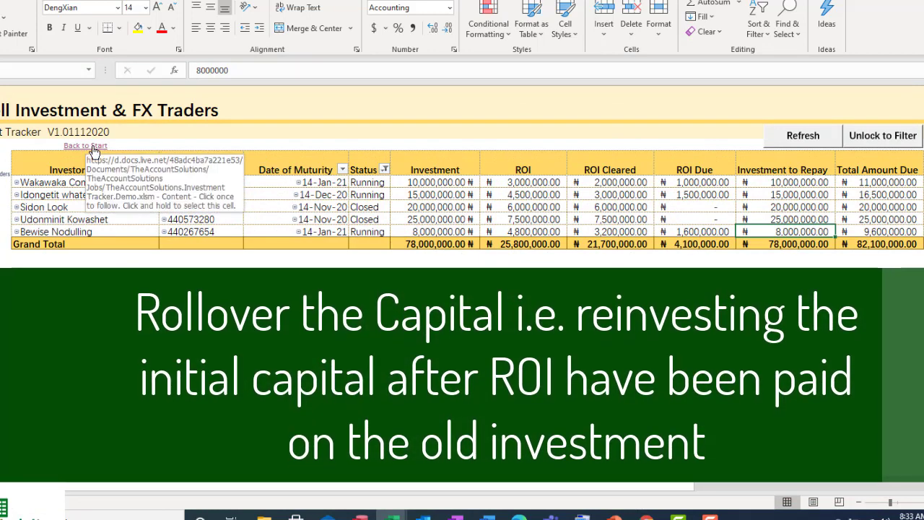
Return to the start page and open the Enter Payments Made sheet
left_click(94, 151)
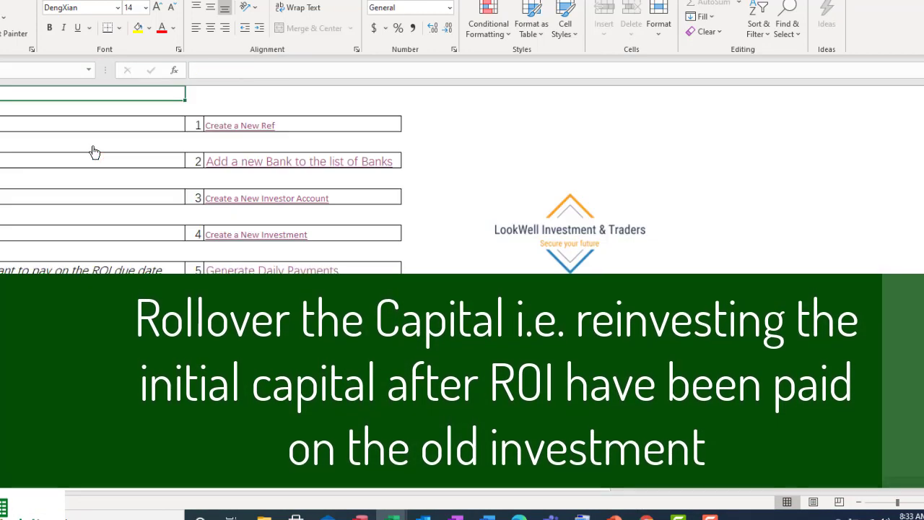
left_click(289, 234)
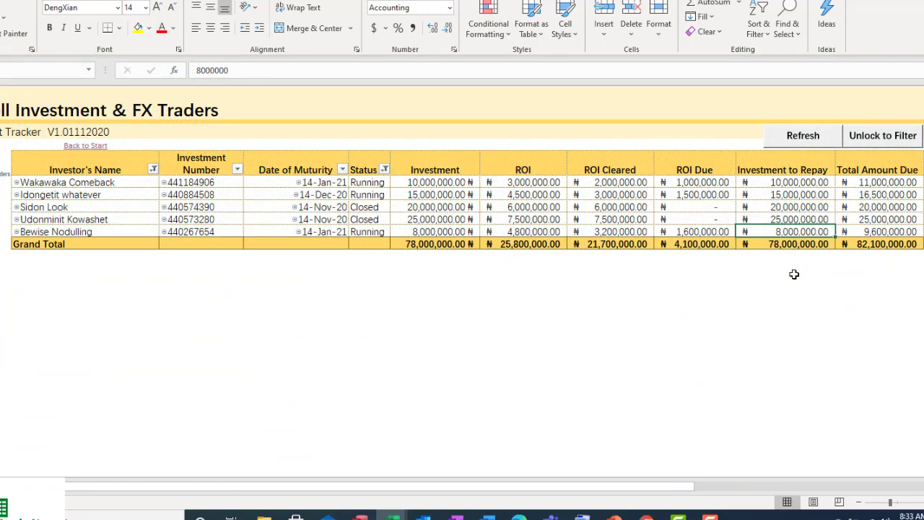
left_click(94, 150)
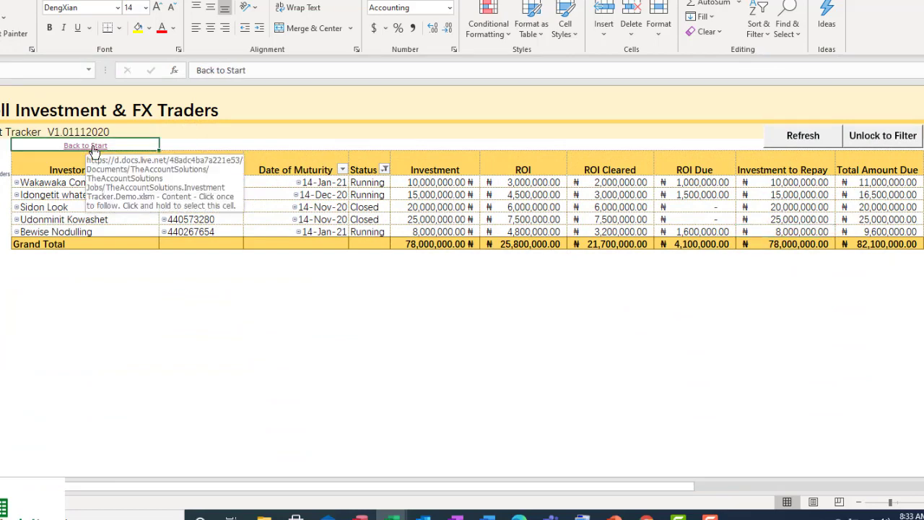
left_click(93, 150)
left_click(296, 236)
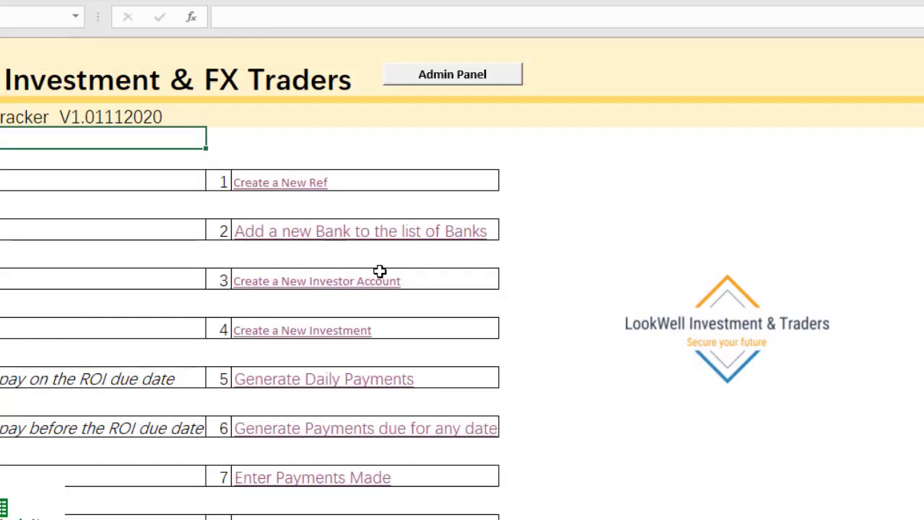
scroll(394, 350, "down", 3)
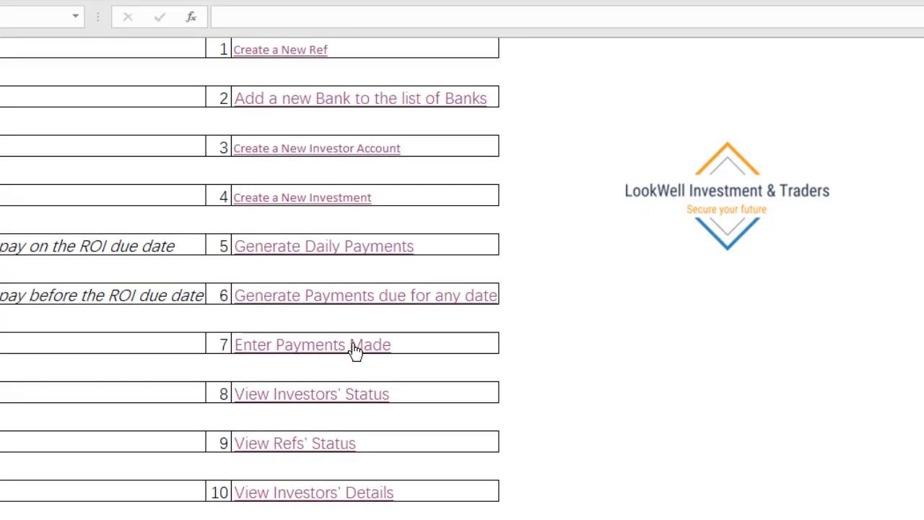
left_click(355, 349)
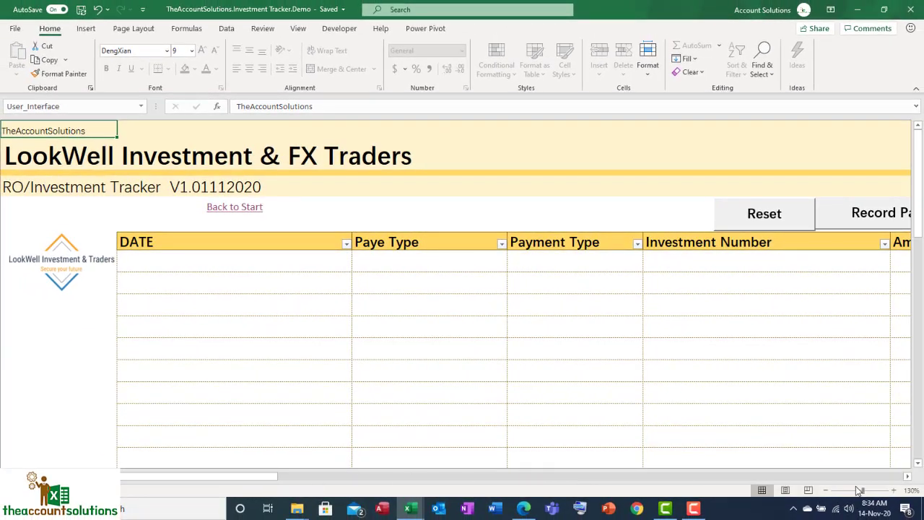
Enter 14/11/20 as the date in the first row of the payments table
left_click(826, 490)
left_click(826, 490)
left_click(825, 490)
left_click(826, 490)
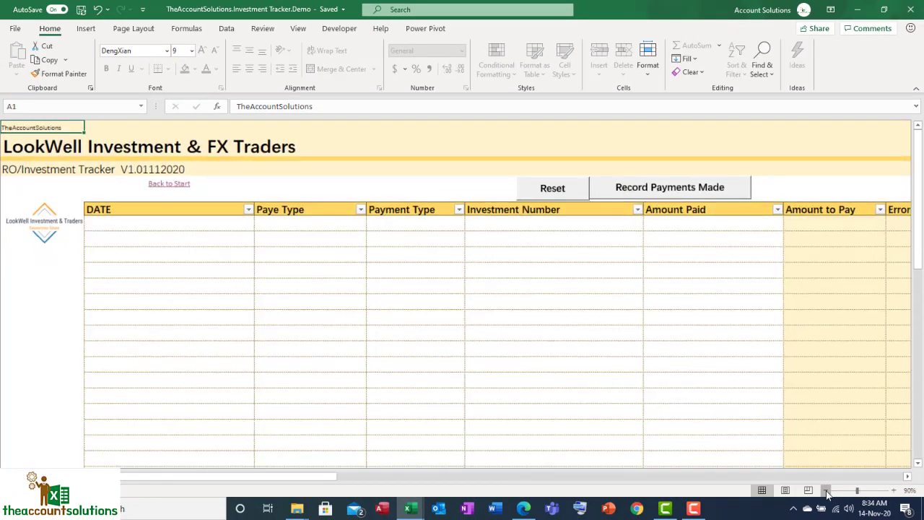
left_click(826, 491)
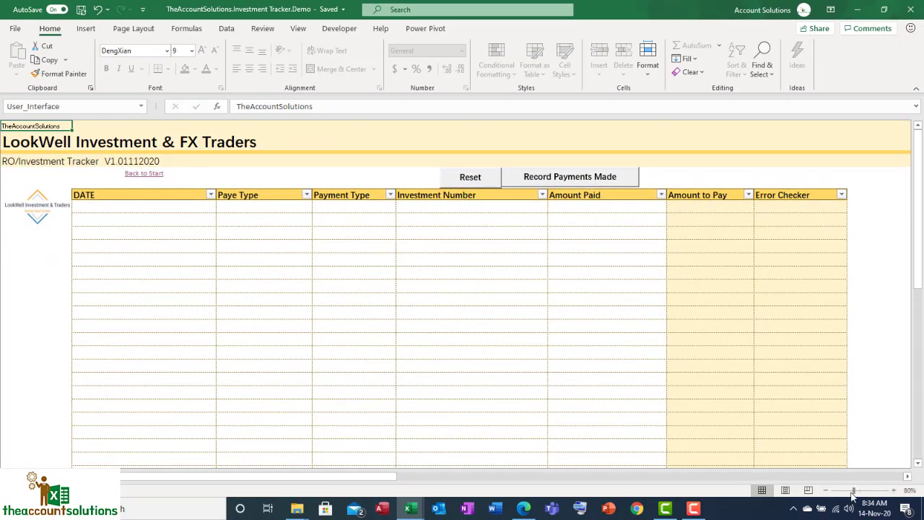
left_click(851, 490)
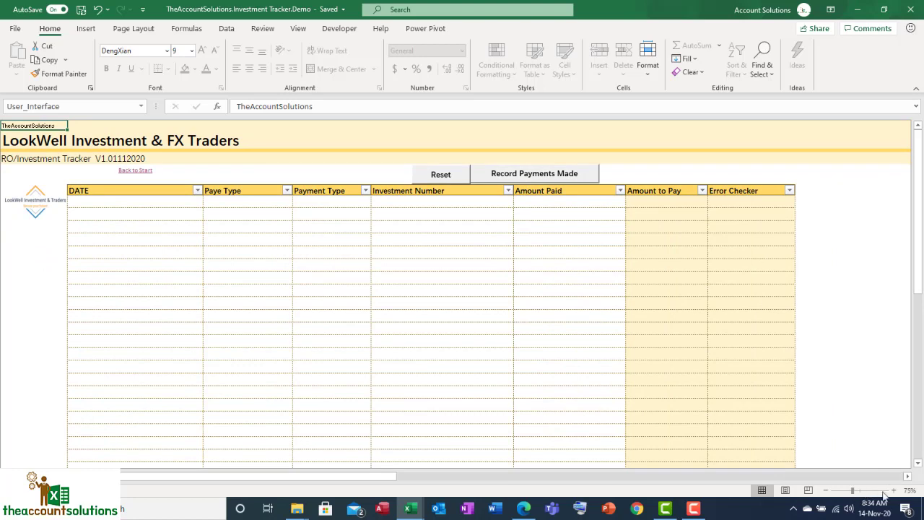
left_click(893, 490)
left_click(894, 491)
left_click(894, 490)
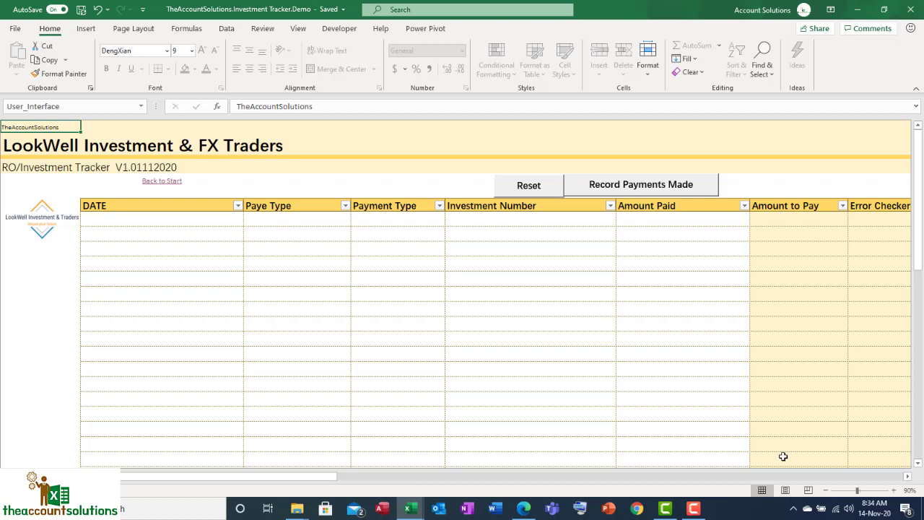
left_click(166, 222)
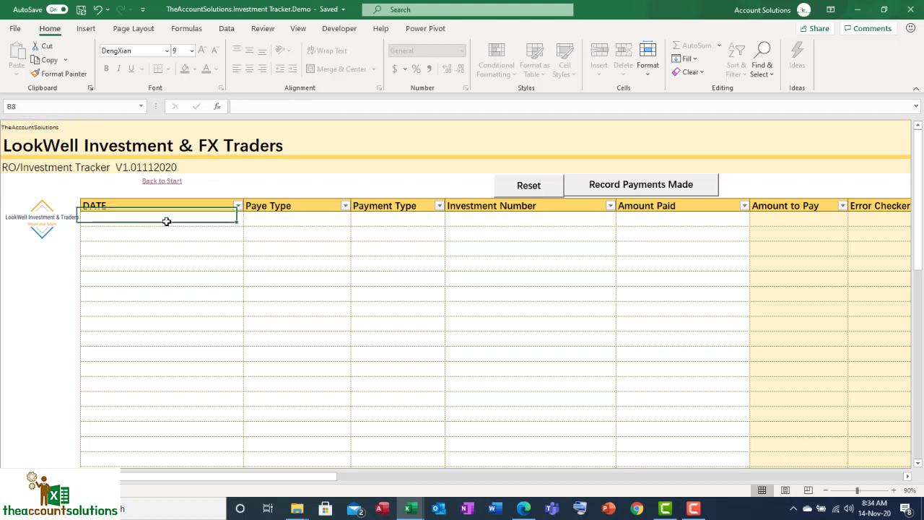
type("14")
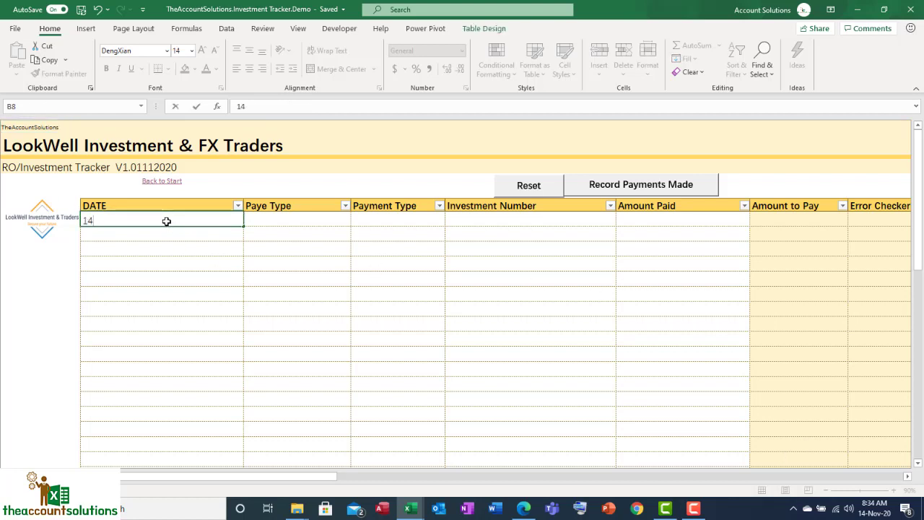
type("/11/20")
Set the first payment row's payee type to Investor and its payment type to Investment Rollover
left_click(283, 218)
left_click(354, 224)
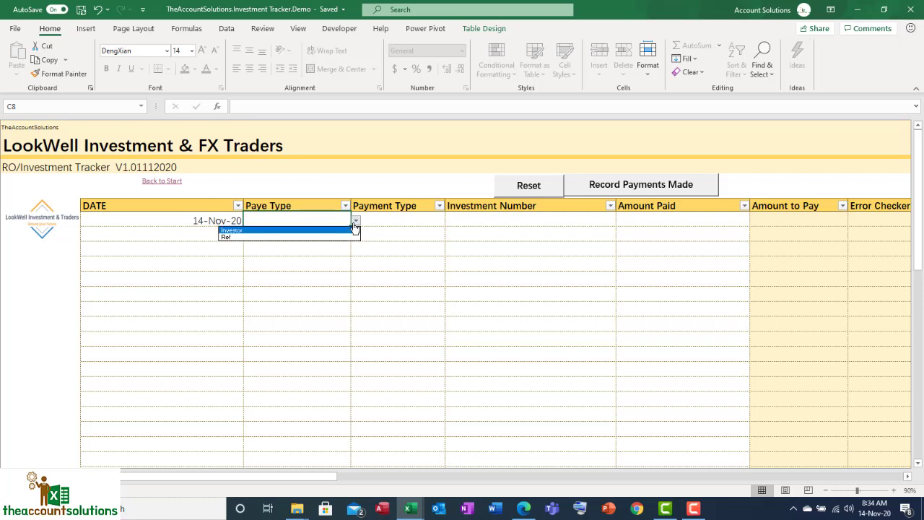
left_click(329, 231)
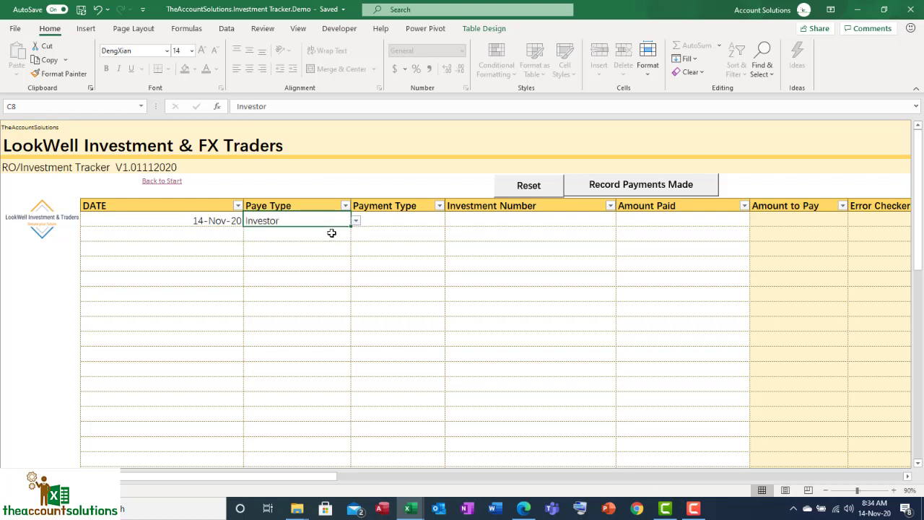
left_click(400, 223)
left_click(449, 220)
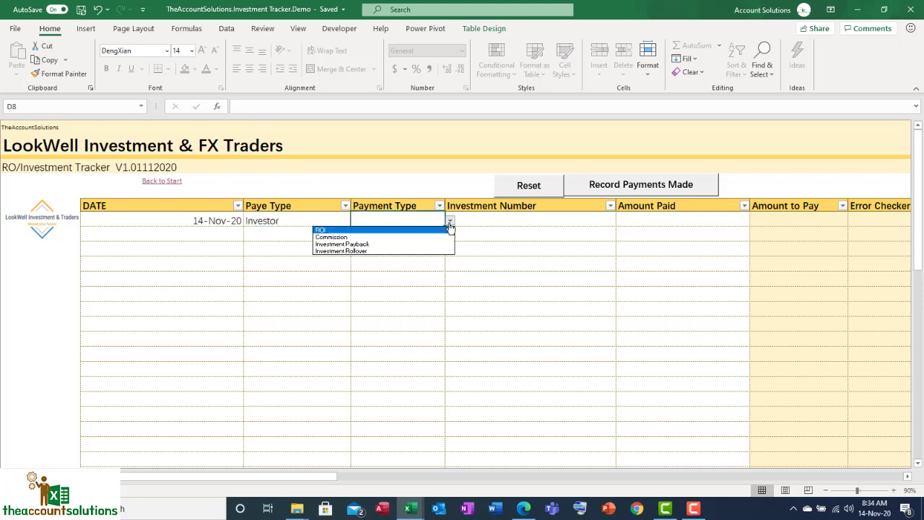
left_click(417, 248)
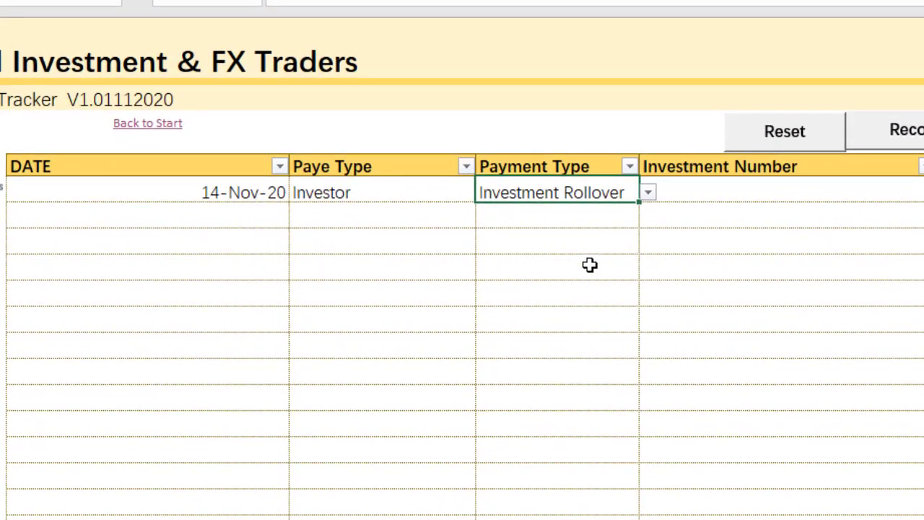
Paste the copied investment number as a value into the first payment row
left_click(923, 192)
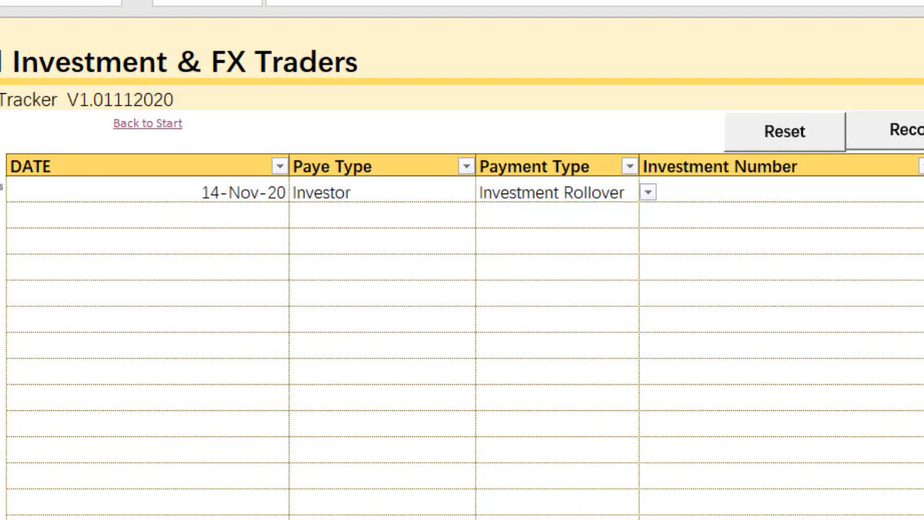
left_click(799, 191)
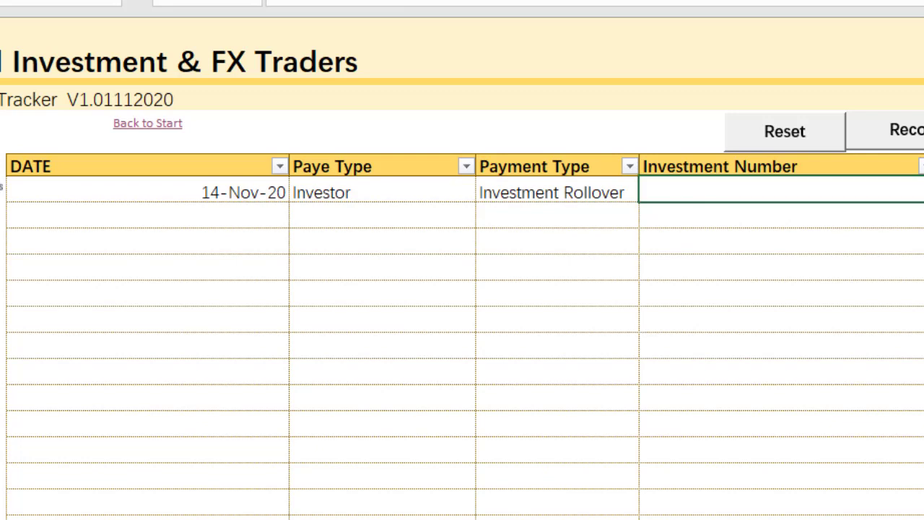
right_click(773, 190)
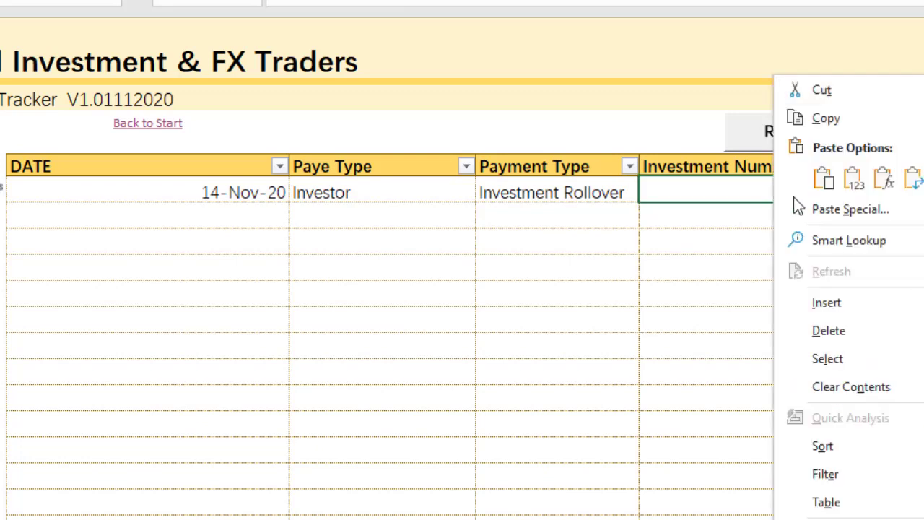
left_click(853, 184)
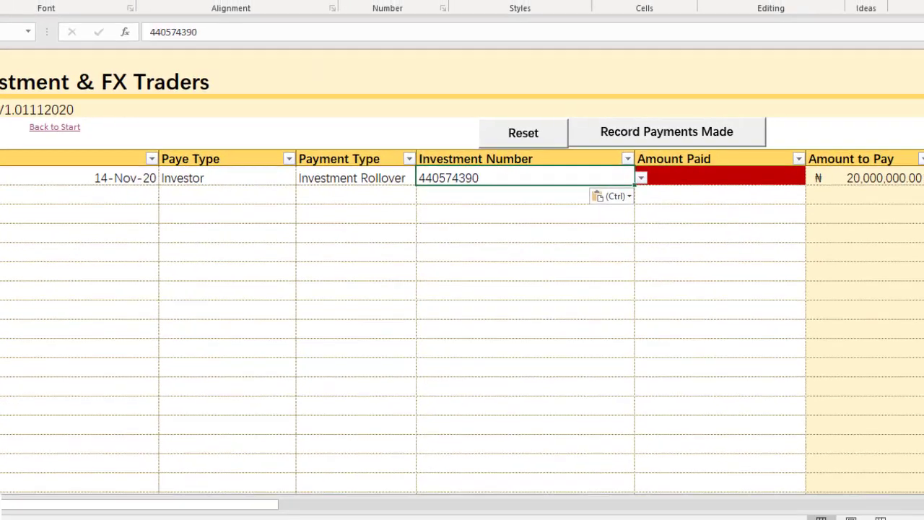
Check the first row's amount to pay and enter 20000000 as its amount paid
scroll(835, 237, "right", 1)
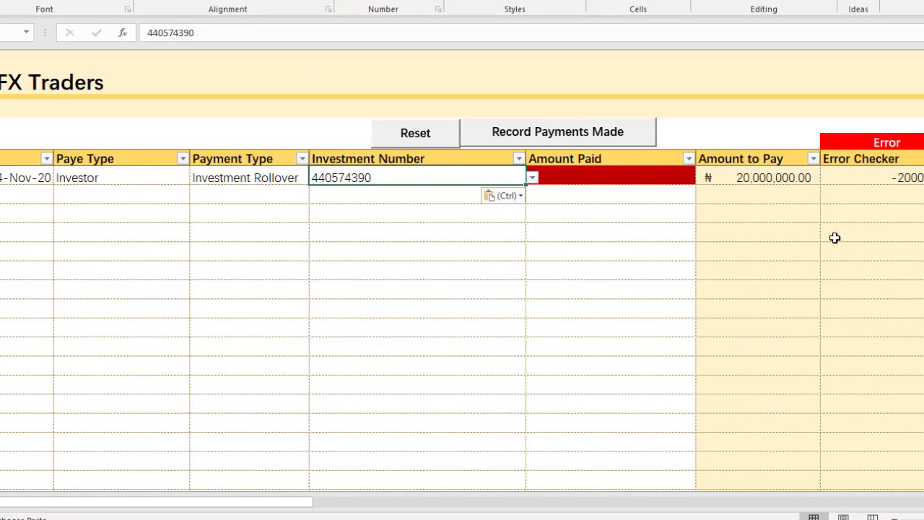
left_click(772, 177)
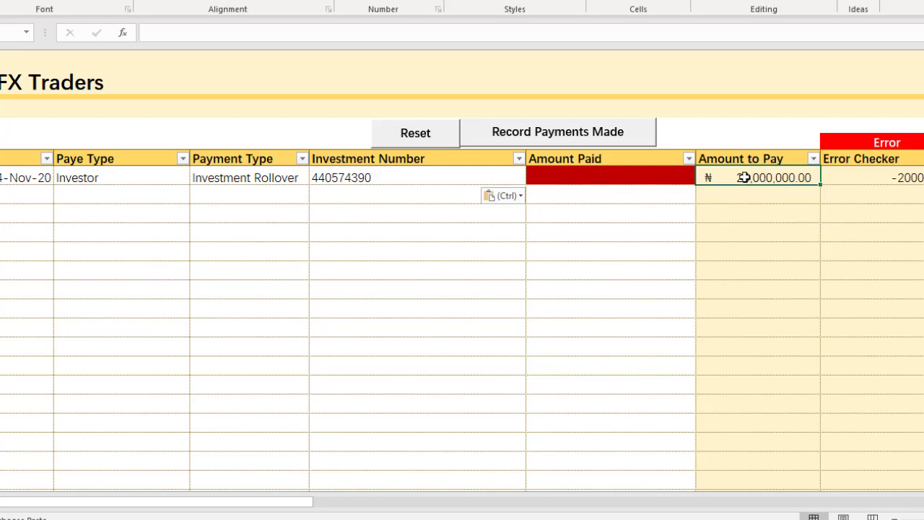
left_click(337, 180)
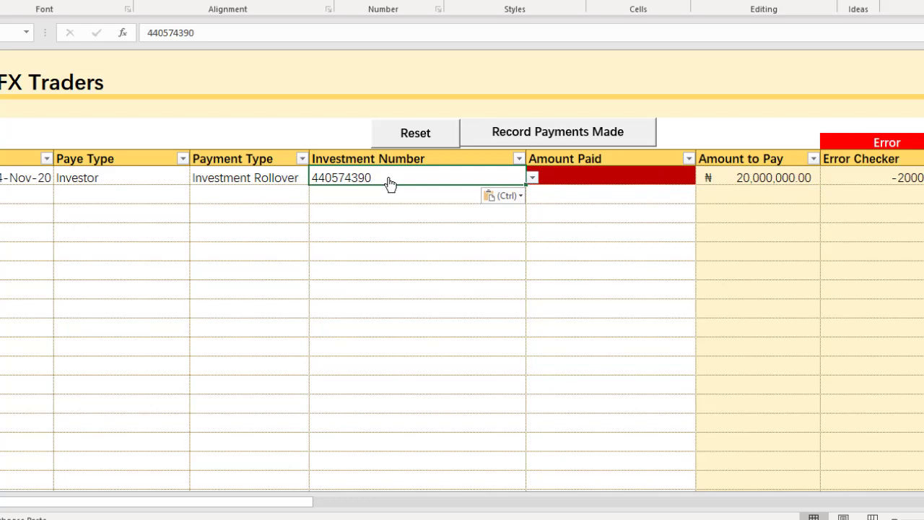
left_click(577, 176)
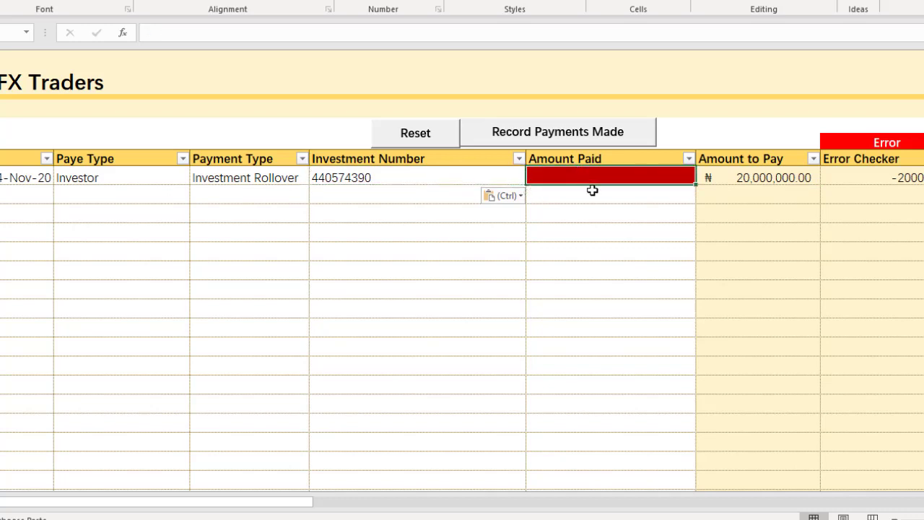
type("20")
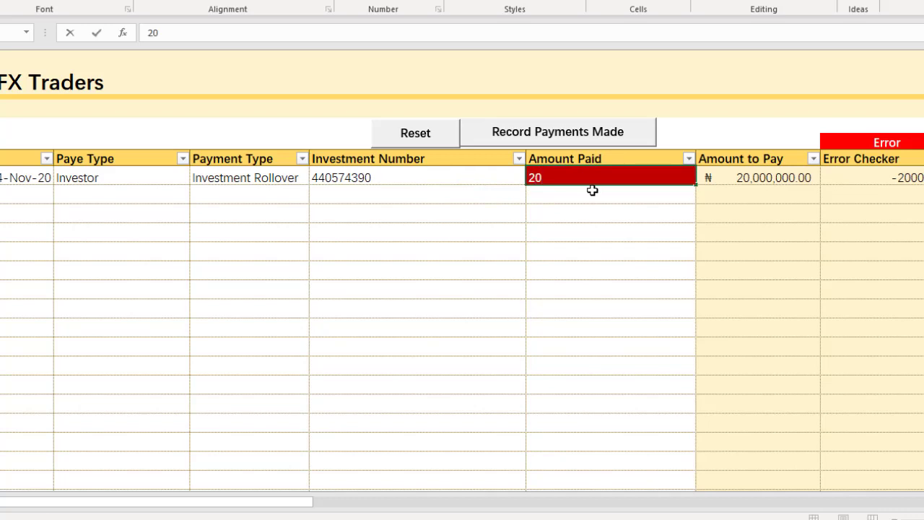
type("000000")
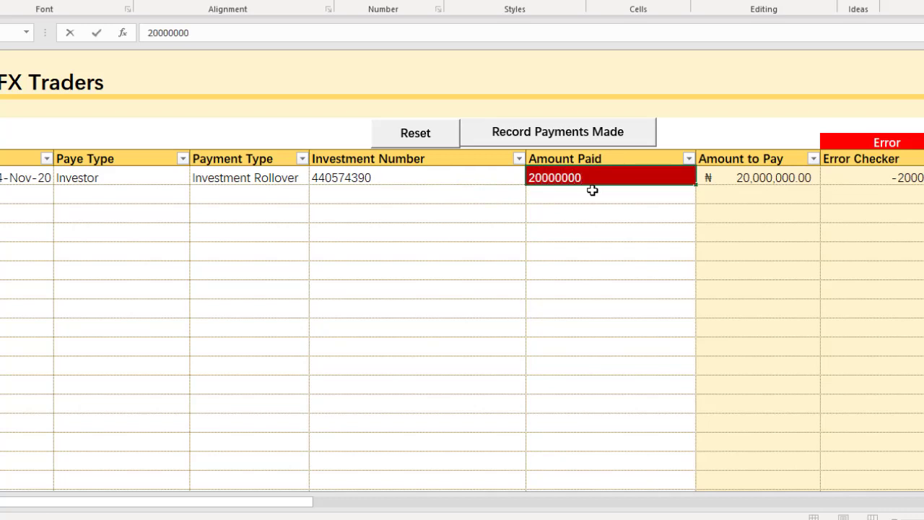
key("Return")
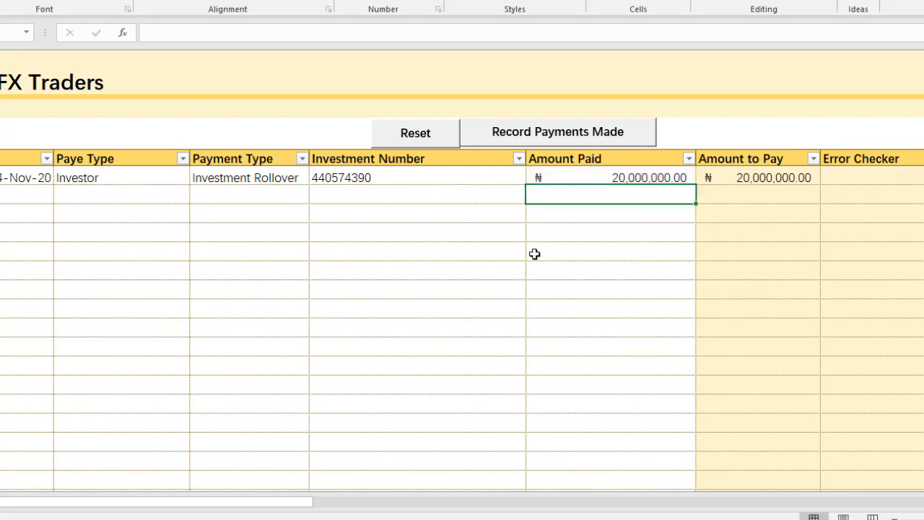
Start a second payment row dated 14/11/20 with payee type Investor and payment type Investment Payback
left_click(13, 198)
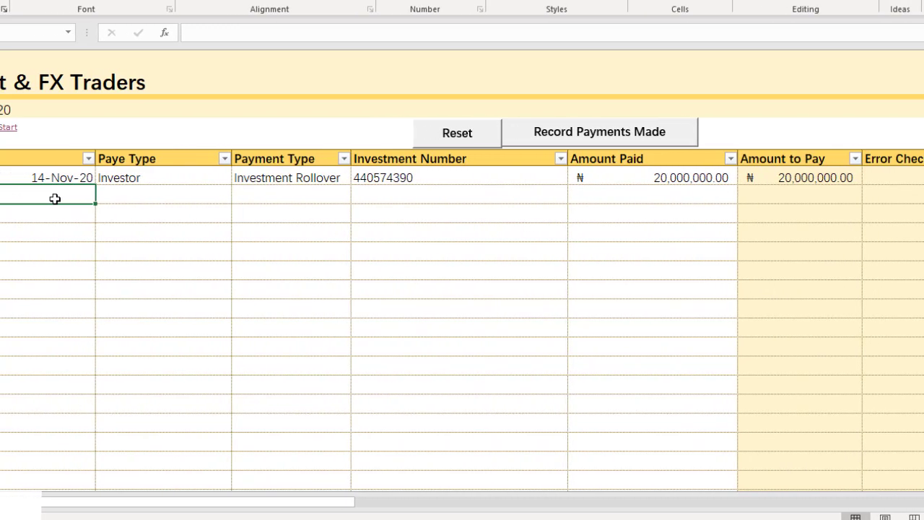
type("14/11/2")
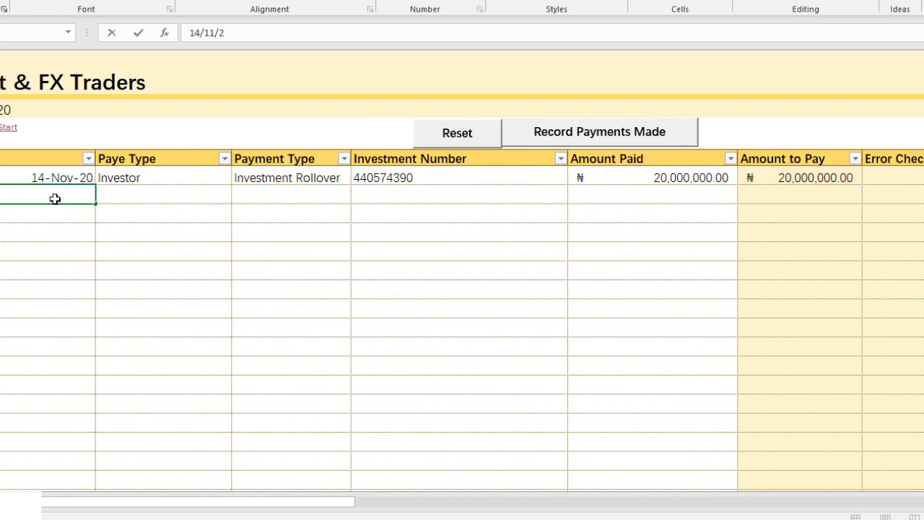
type("0")
left_click(183, 193)
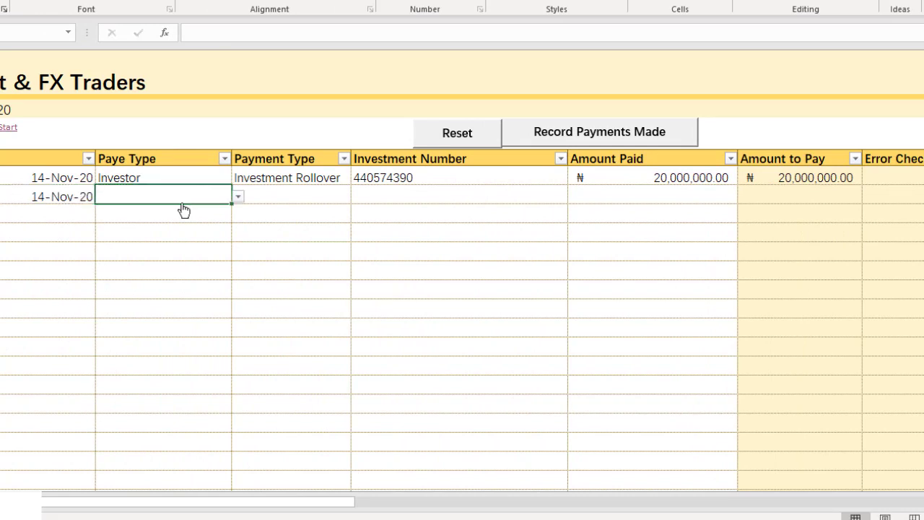
type("investor")
left_click(299, 203)
left_click(357, 196)
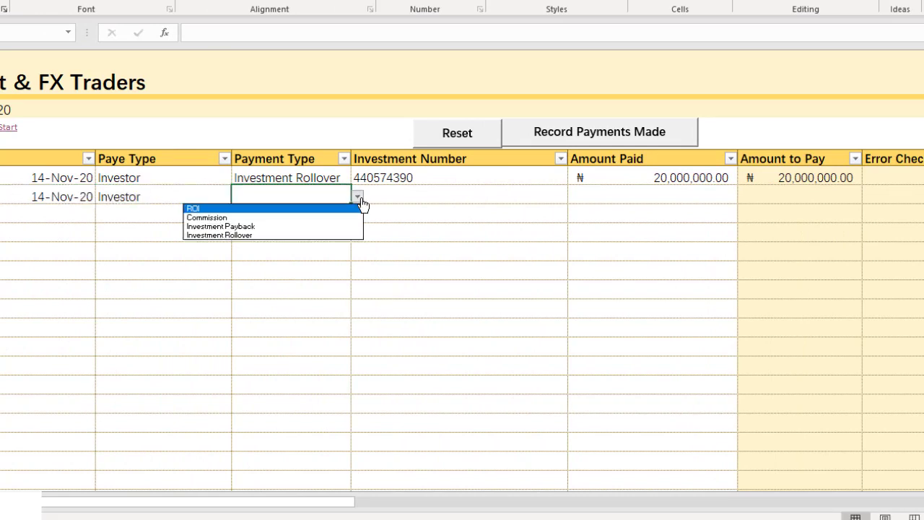
left_click(309, 226)
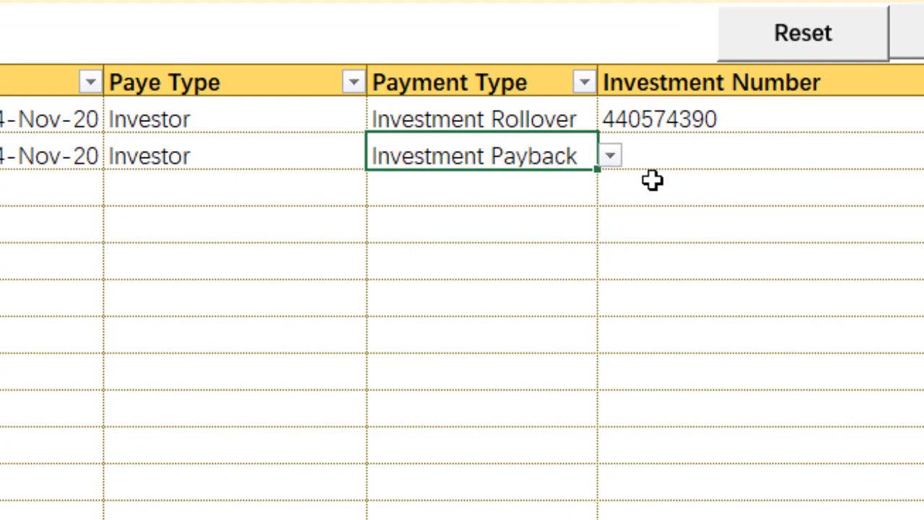
Paste the other closed investment's number into the Investment Payback row
left_click(697, 150)
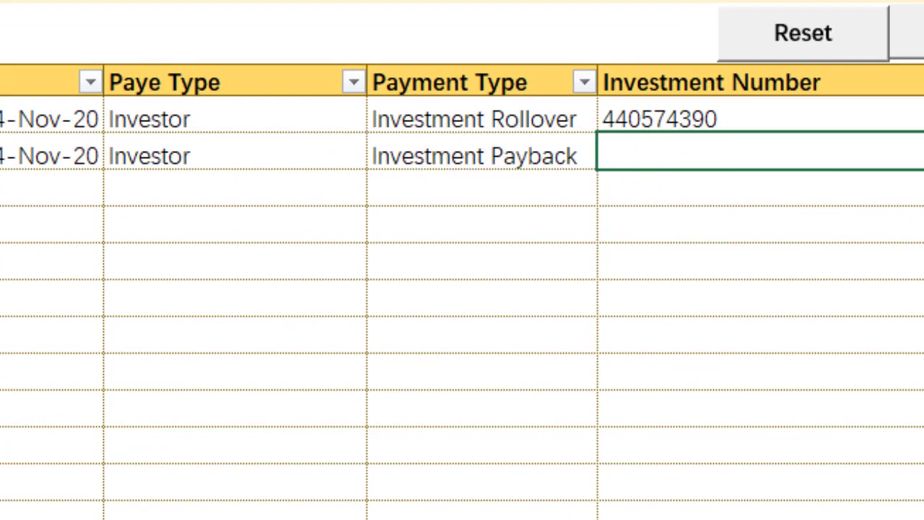
left_click(923, 151)
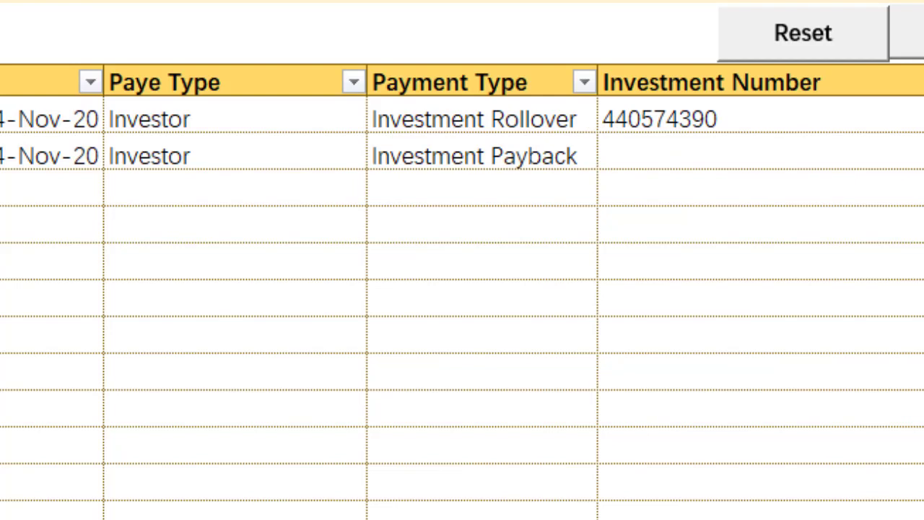
left_click(711, 151)
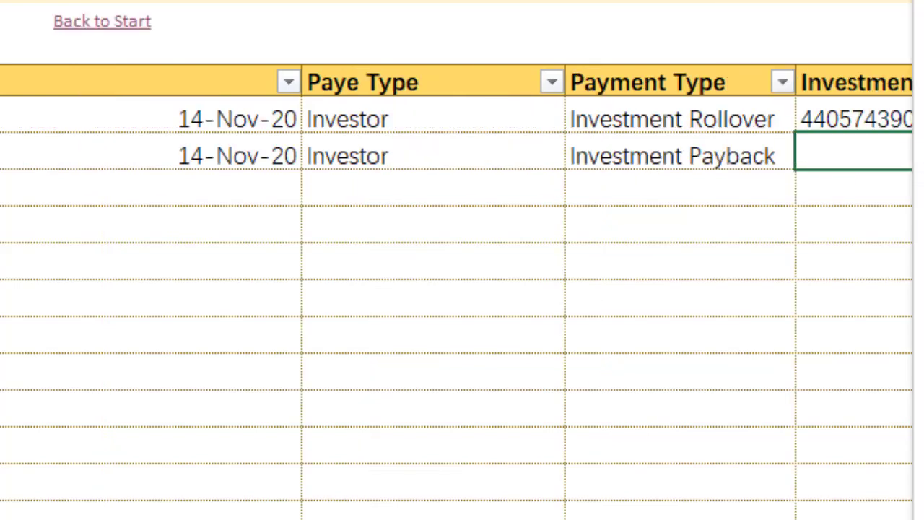
type("440573280")
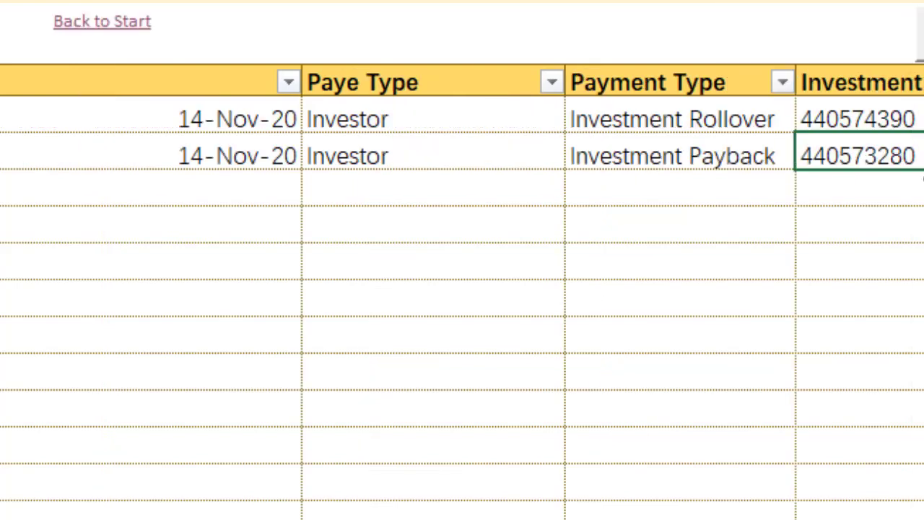
left_click(722, 171)
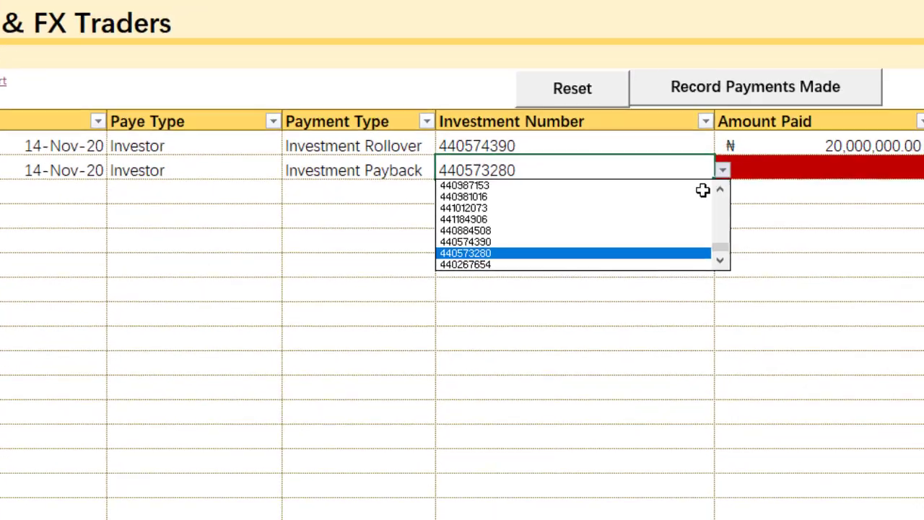
left_click(763, 226)
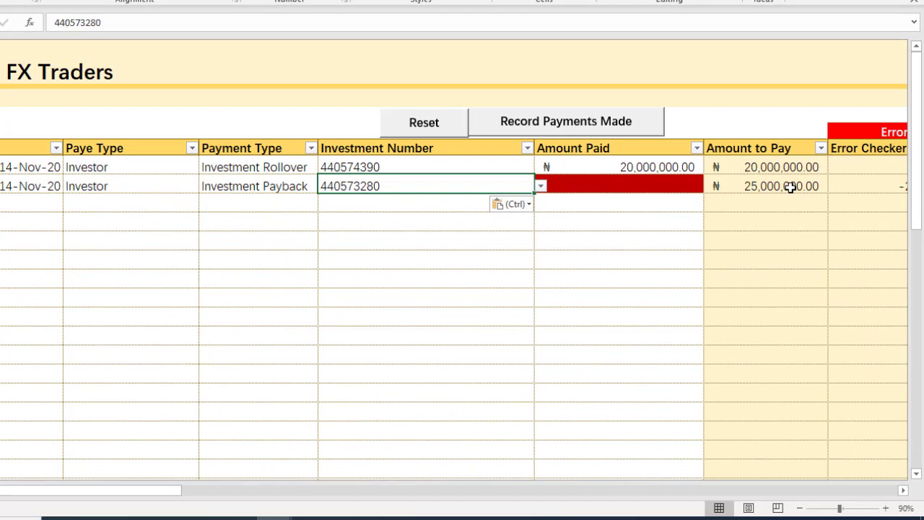
Enter 25,000,000 as the amount paid for the Investment Payback row
left_click(651, 185)
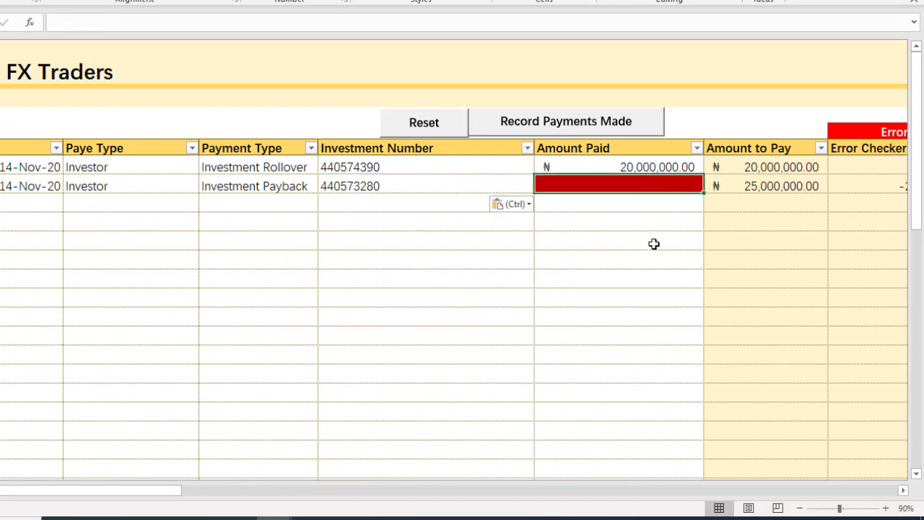
type("25,00")
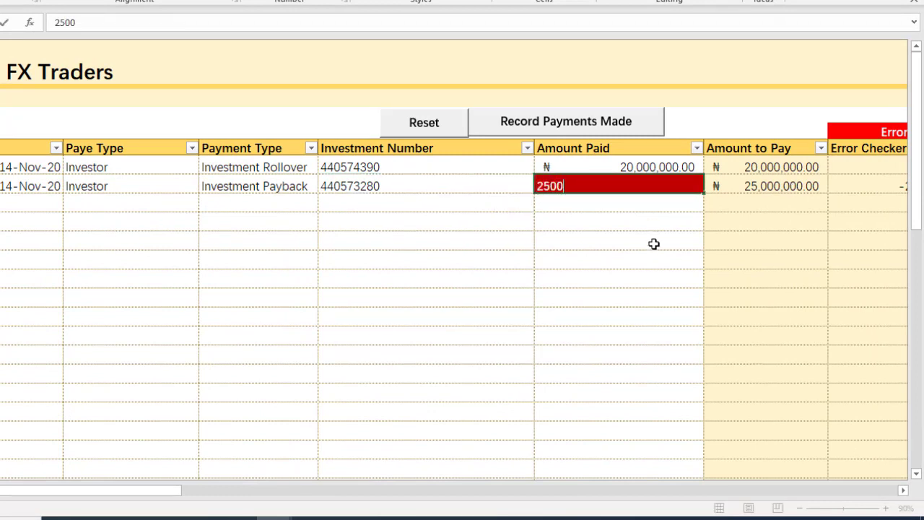
type("0,000")
key("Return")
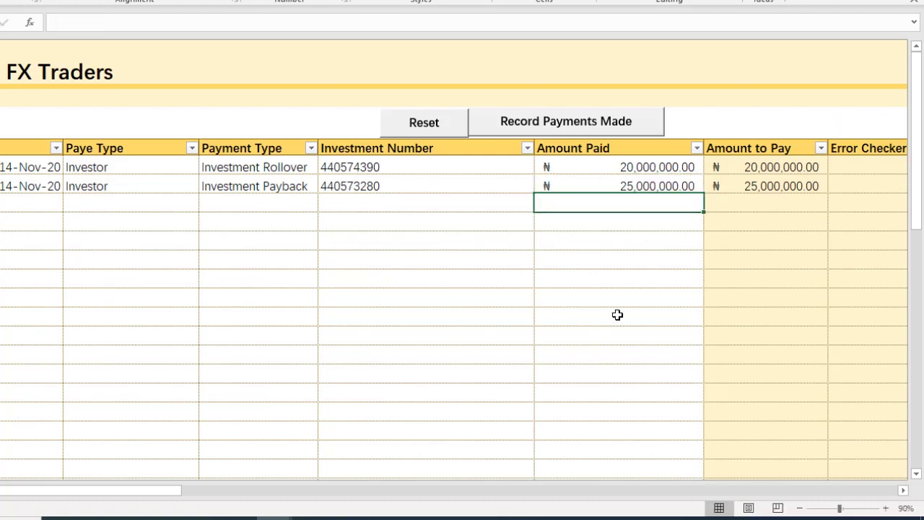
Review the error checker, investment number, amount paid and payment type entries of the rollover and payback rows
left_click(903, 490)
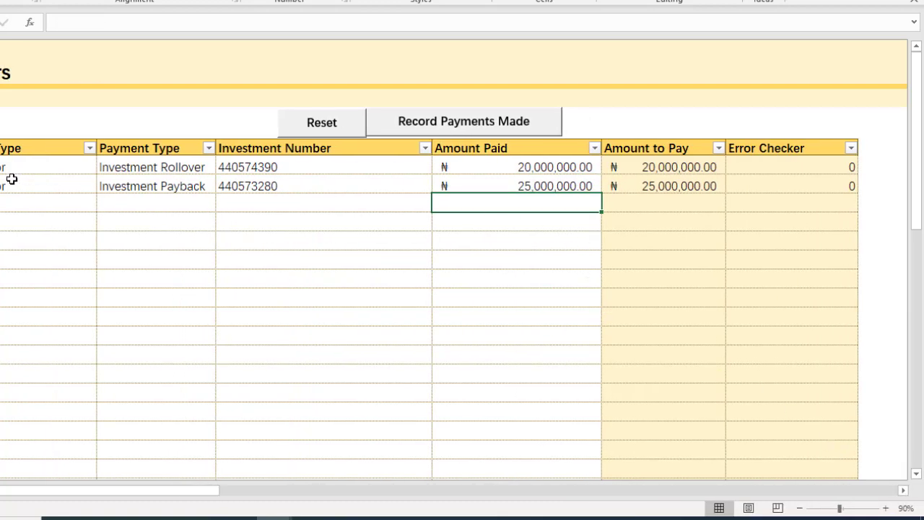
left_click(258, 167)
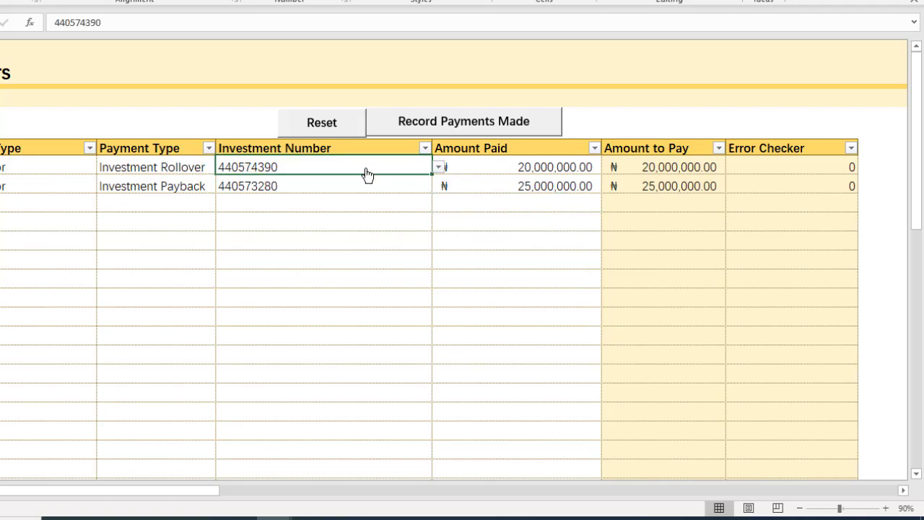
left_click(508, 167)
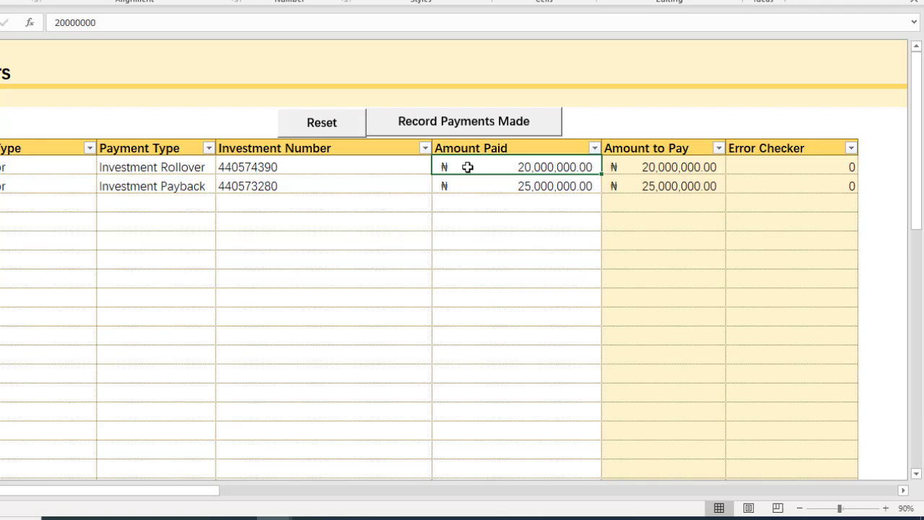
left_click(296, 167)
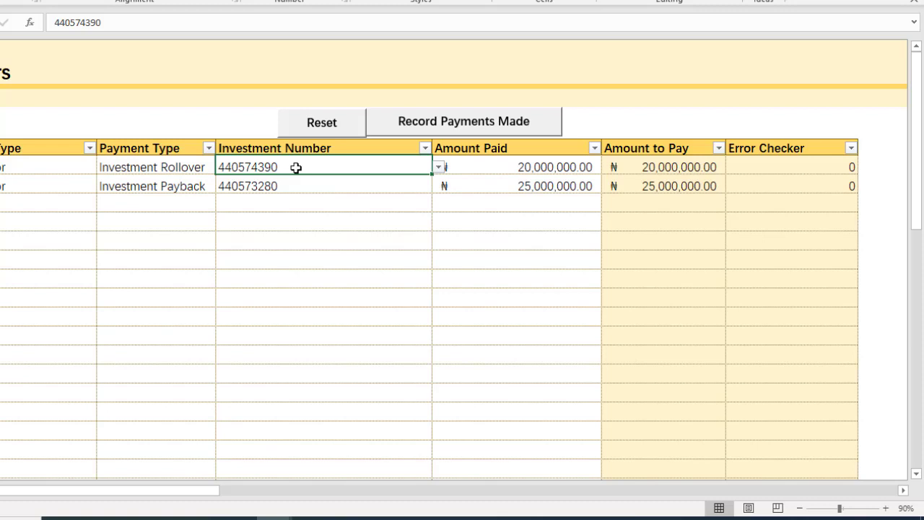
left_click(493, 167)
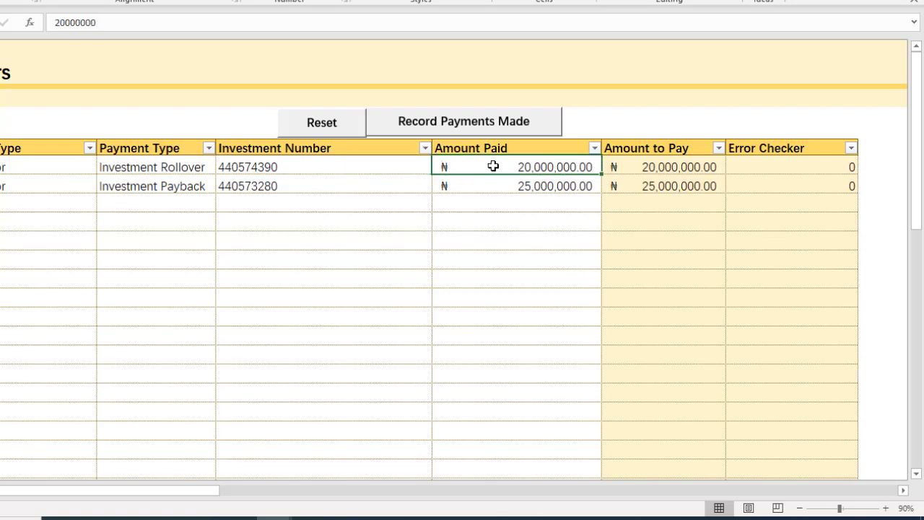
left_click(151, 167)
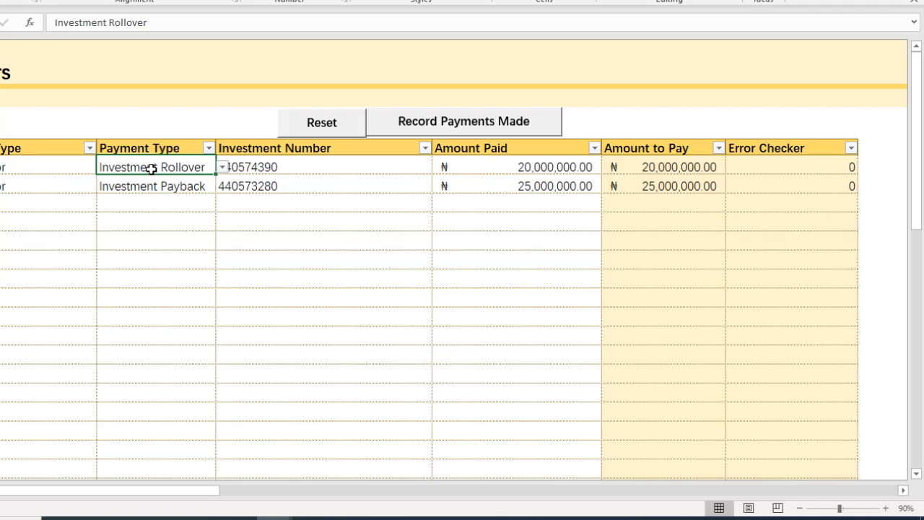
left_click(185, 188)
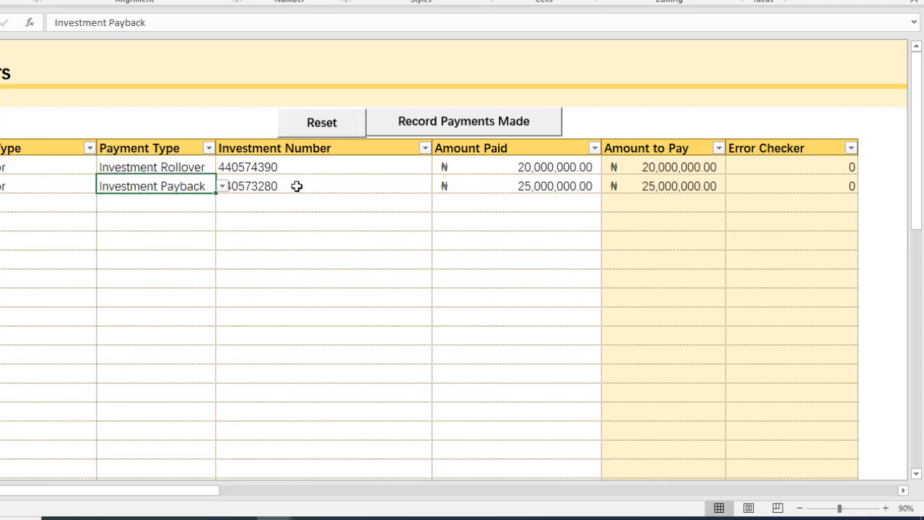
Recheck the payback row's investment number and amount, and record both payments made, confirming the entries
left_click(297, 186)
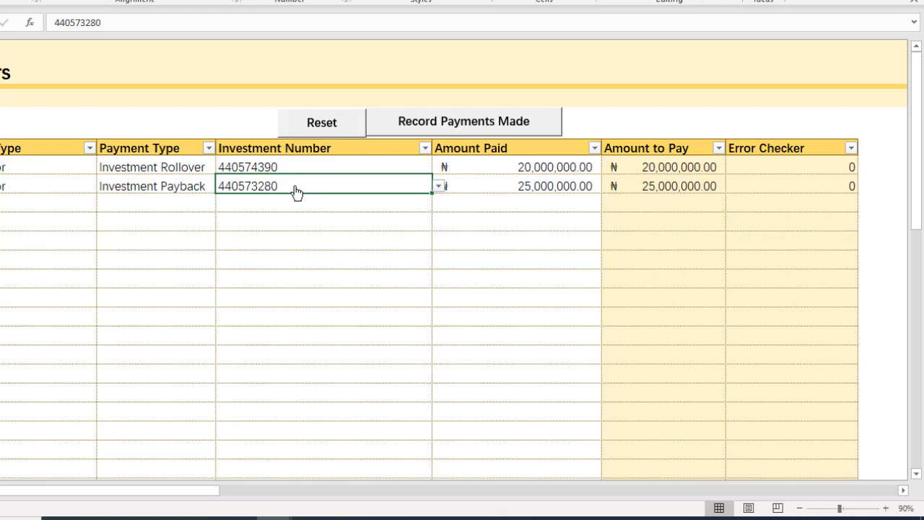
left_click(529, 187)
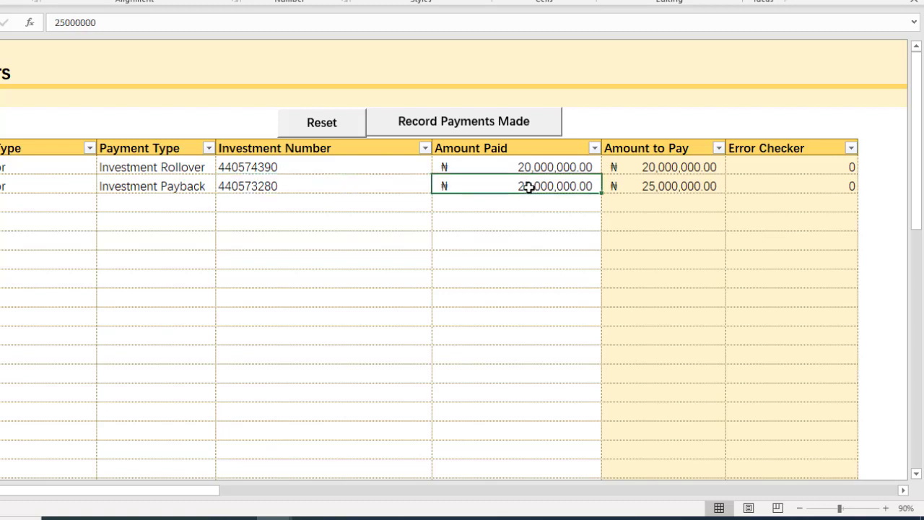
left_click(438, 130)
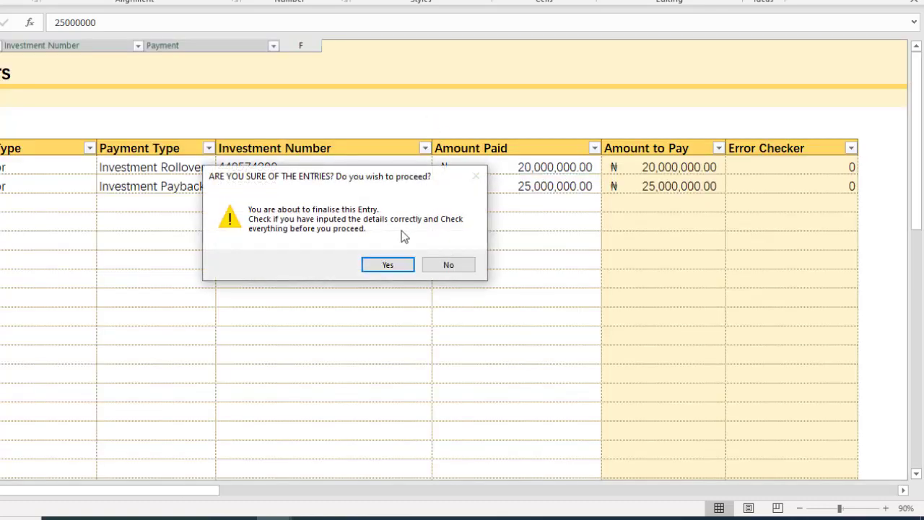
left_click(395, 265)
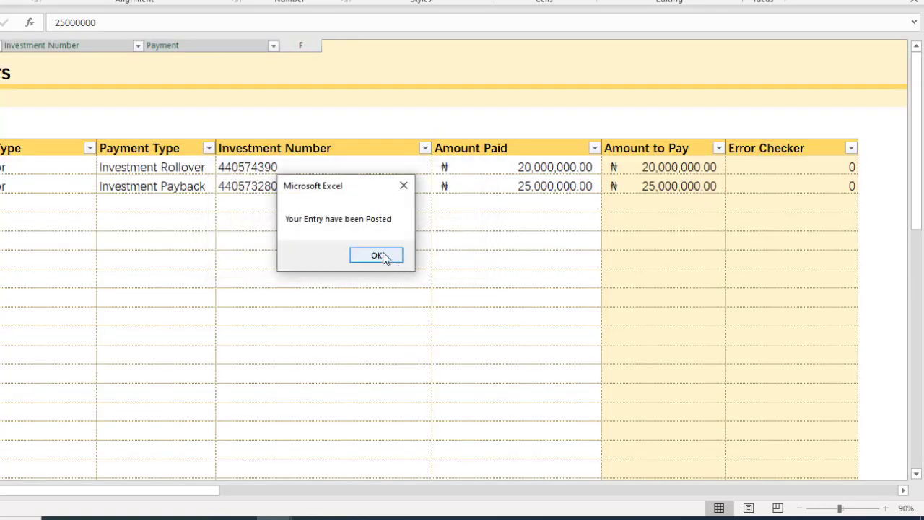
left_click(386, 258)
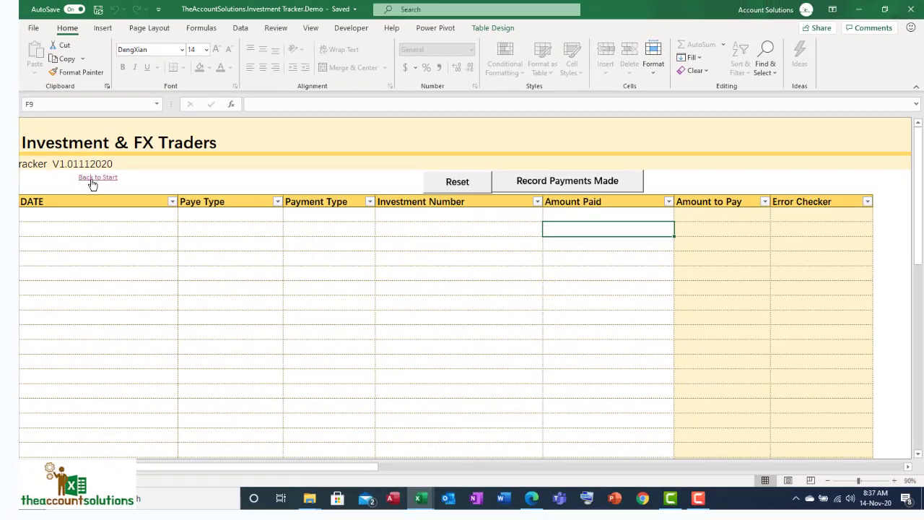
Refresh the investors' details report from the start page and reopen it
left_click(92, 183)
left_click(326, 436)
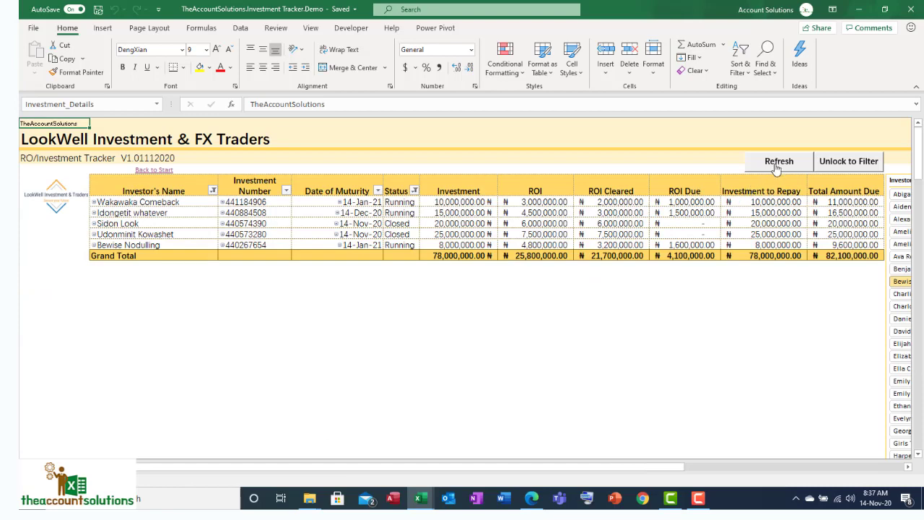
left_click(777, 161)
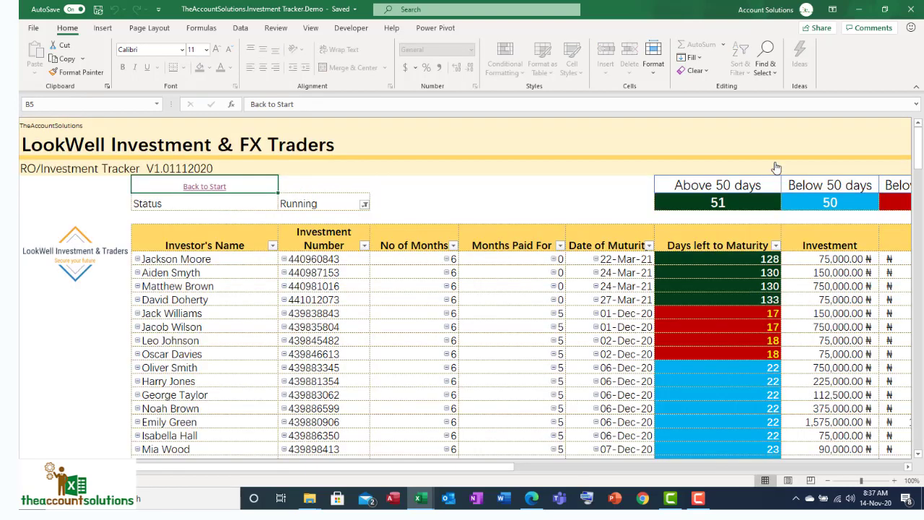
left_click(212, 189)
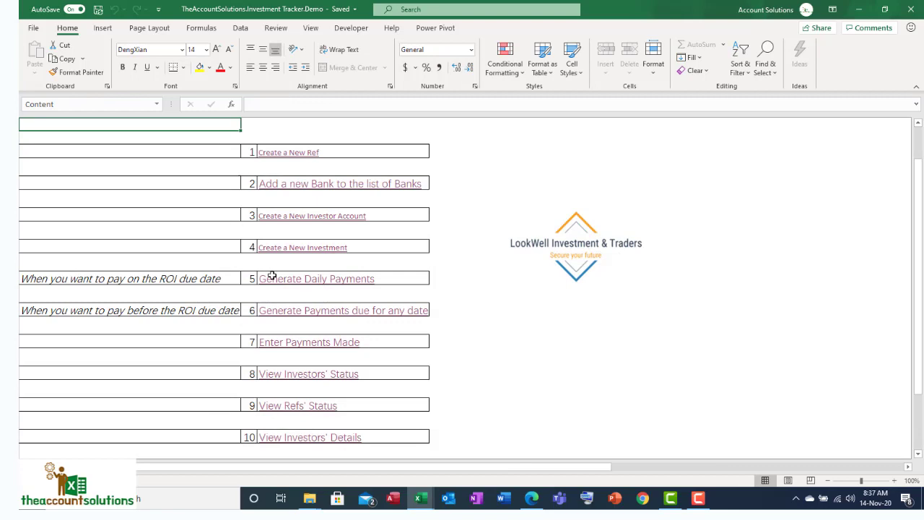
left_click(325, 441)
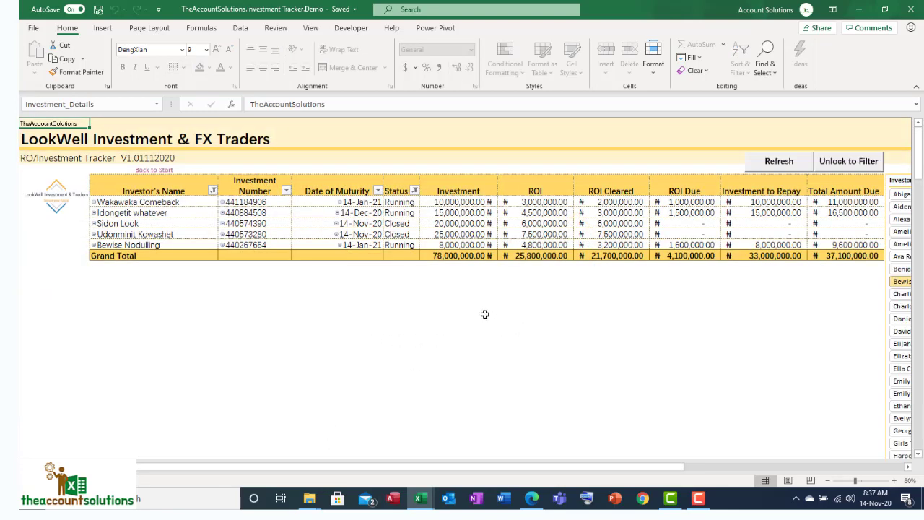
Examine the ROI due, investment to repay and total amount due of the two closed investments
left_click_drag(159, 226, 830, 234)
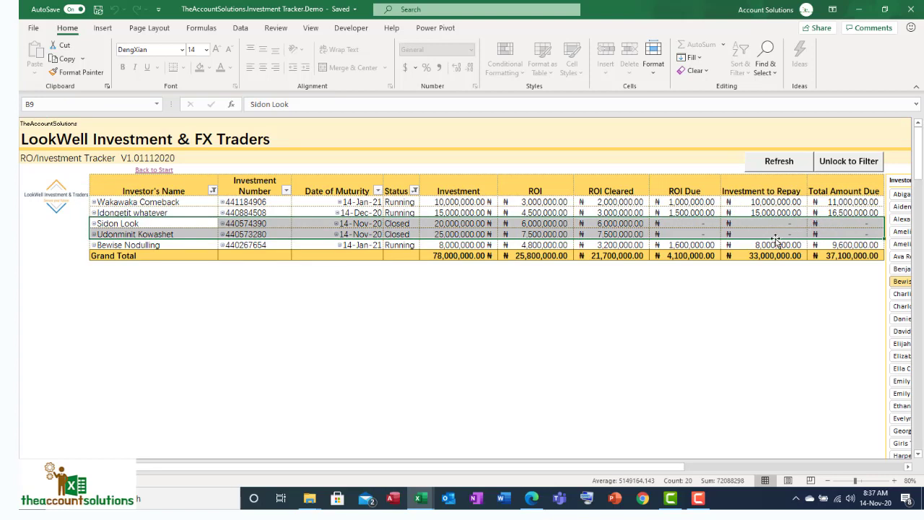
left_click(696, 226)
left_click(767, 226)
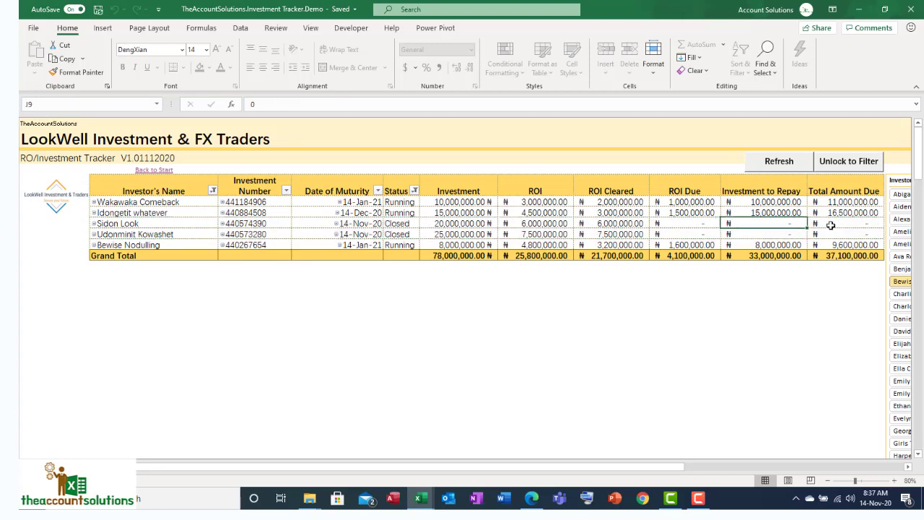
left_click(830, 226)
left_click(700, 237)
left_click(698, 225)
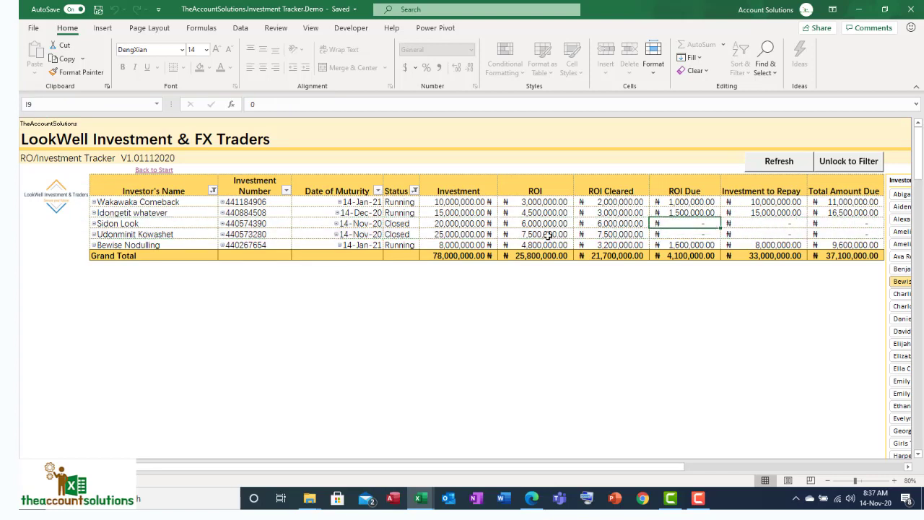
Compare the investment numbers of the two closed investments, and check the rolled-over investment's investor and amount
left_click(254, 226)
left_click(252, 235)
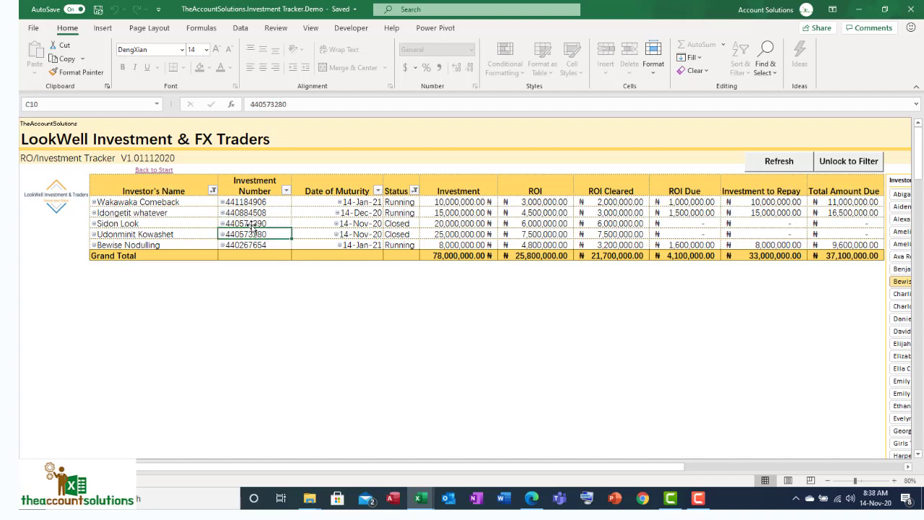
left_click(254, 225)
left_click(255, 234)
left_click(257, 224)
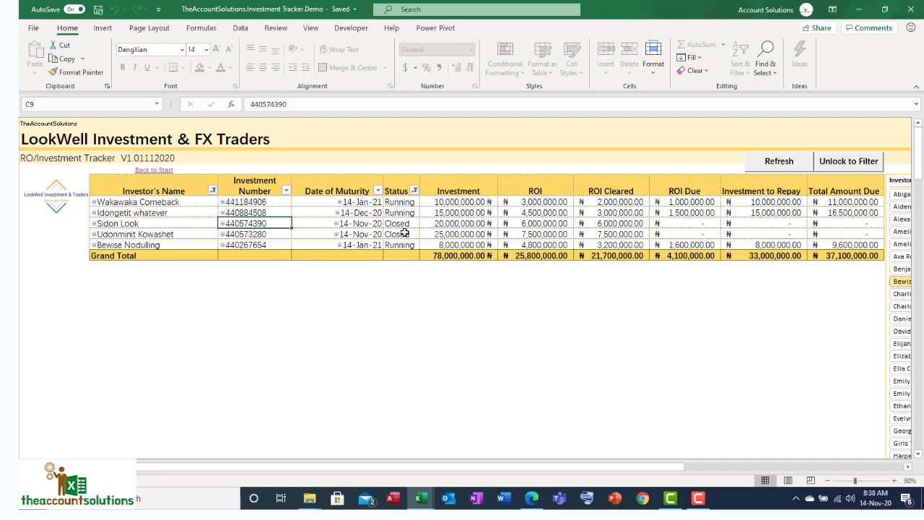
left_click(248, 235)
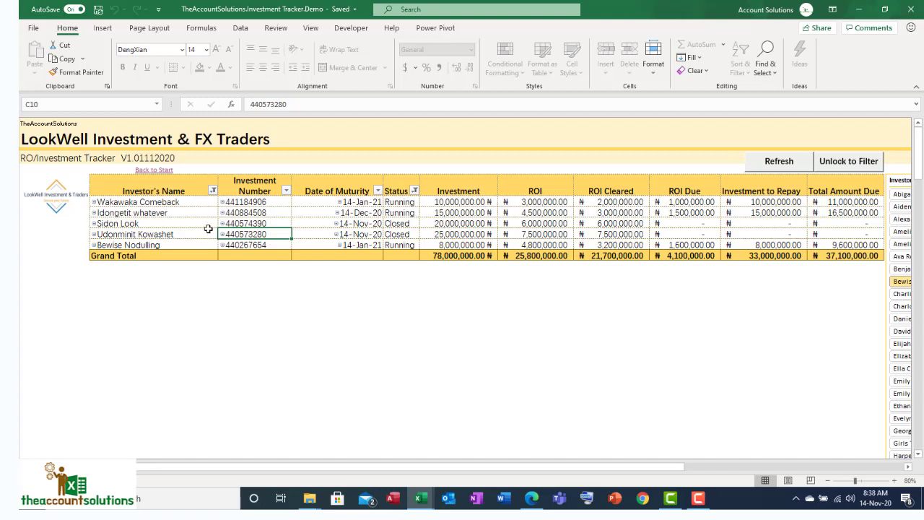
left_click(183, 225)
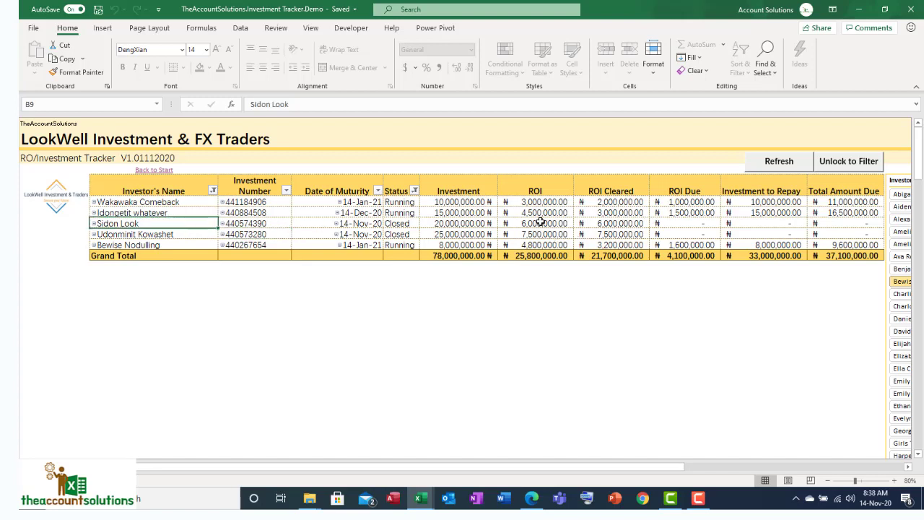
left_click(477, 223)
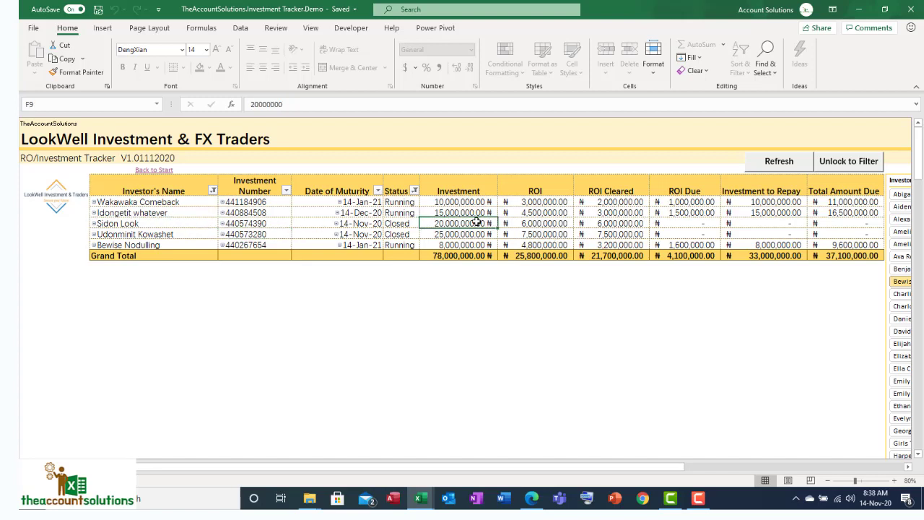
Open the new investment form and choose the ID of the investor whose investment was rolled over
left_click(167, 170)
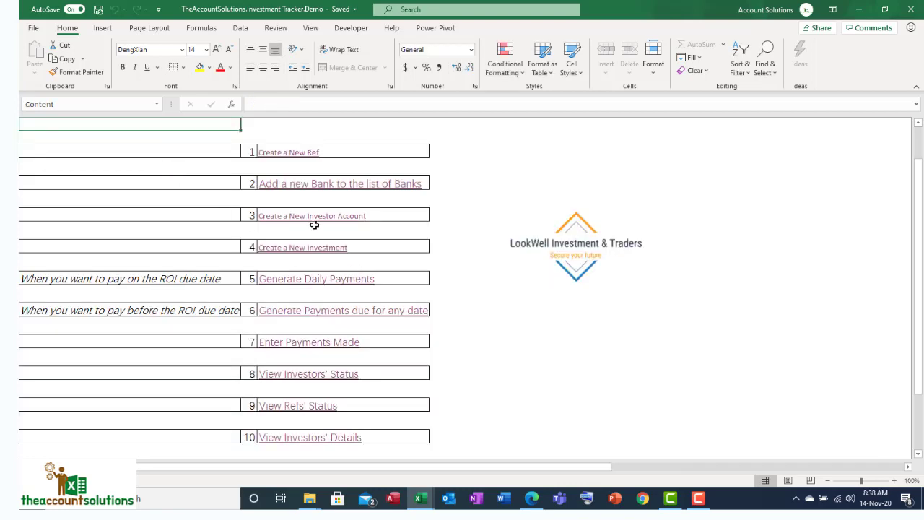
left_click(309, 248)
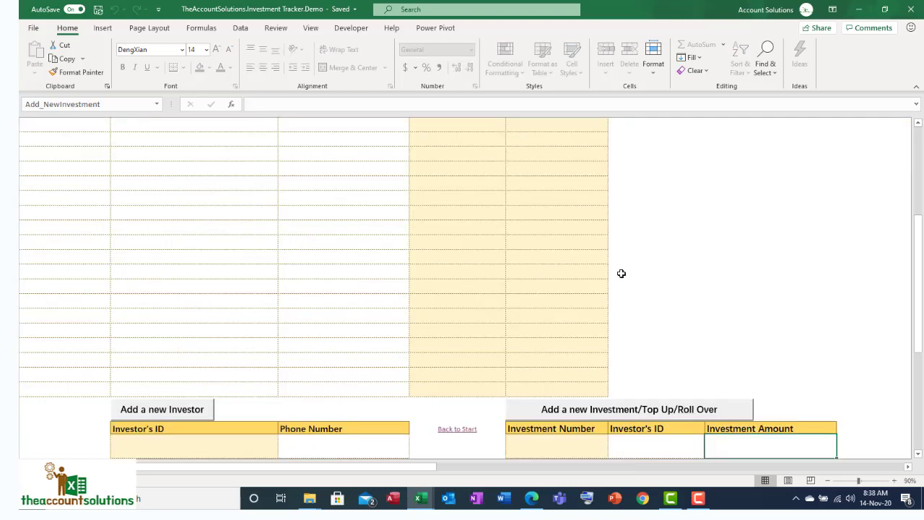
scroll(674, 280, "down", 4)
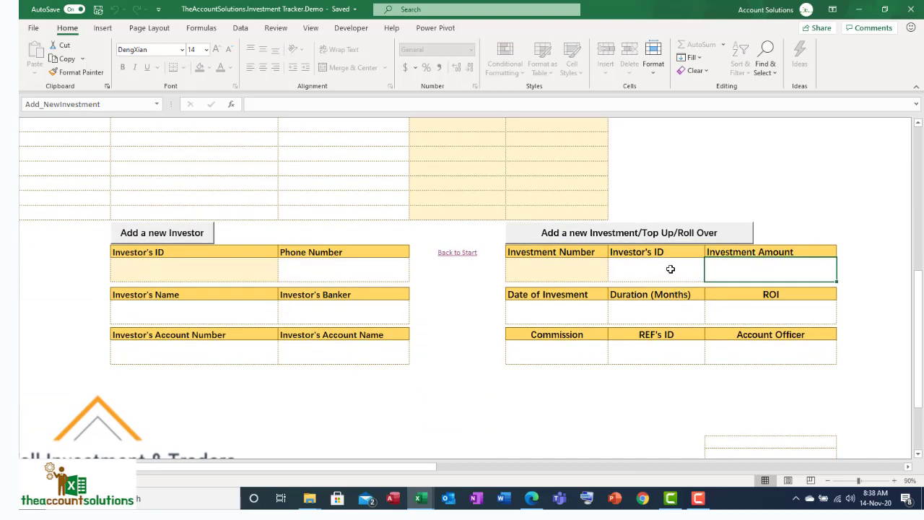
left_click(671, 269)
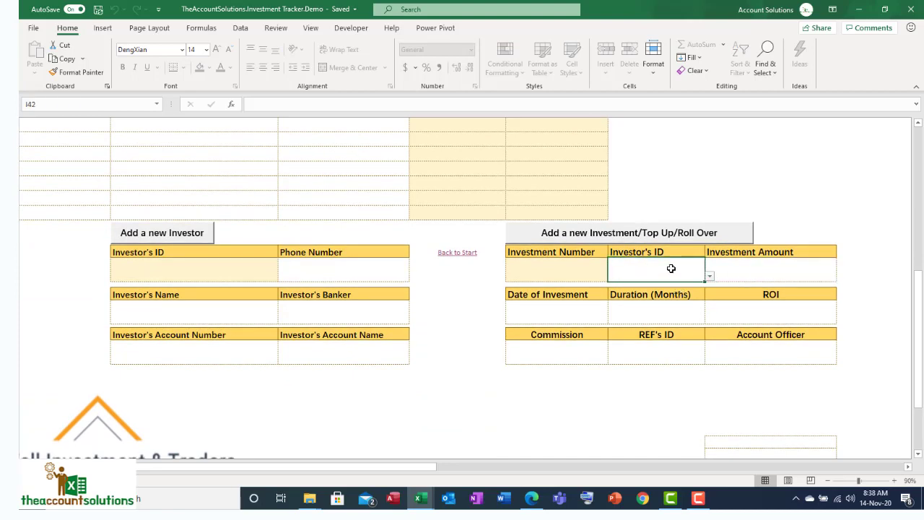
left_click(709, 276)
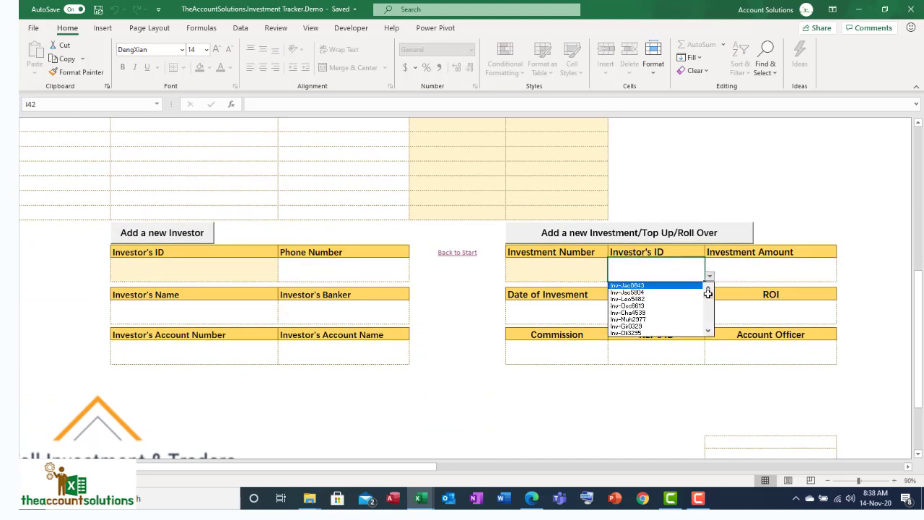
left_click(710, 311)
left_click_drag(710, 310, 707, 324)
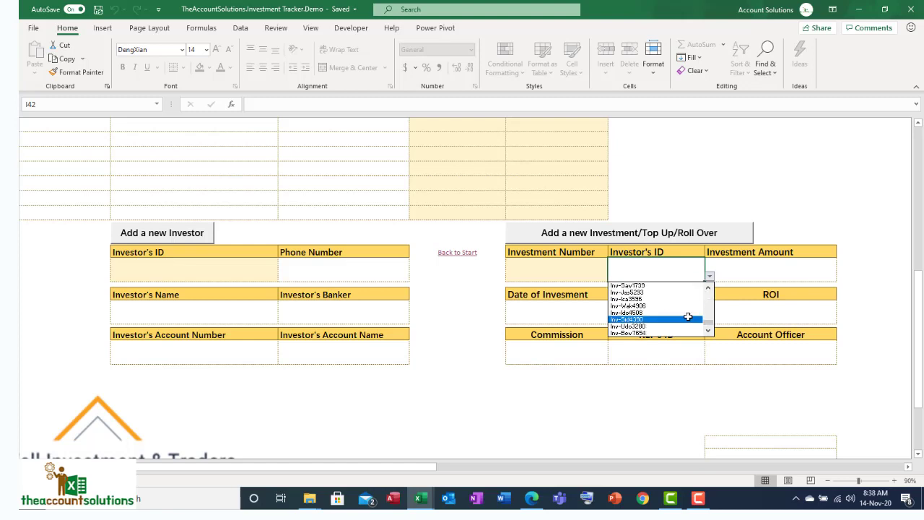
left_click(686, 318)
Enter an investment amount of 20,000,000 and an investment date of 14/11/20 for the rollover
left_click(750, 268)
type("2")
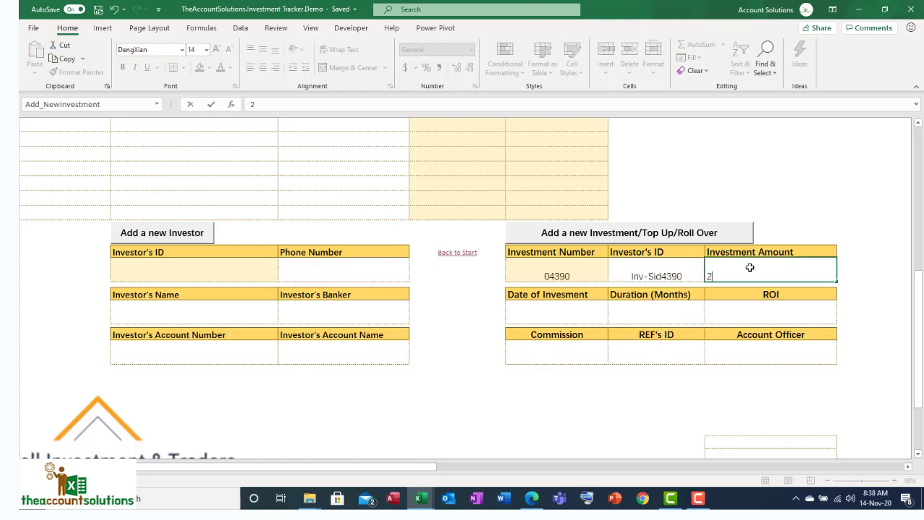
type("0000000")
left_click(580, 315)
type("14/")
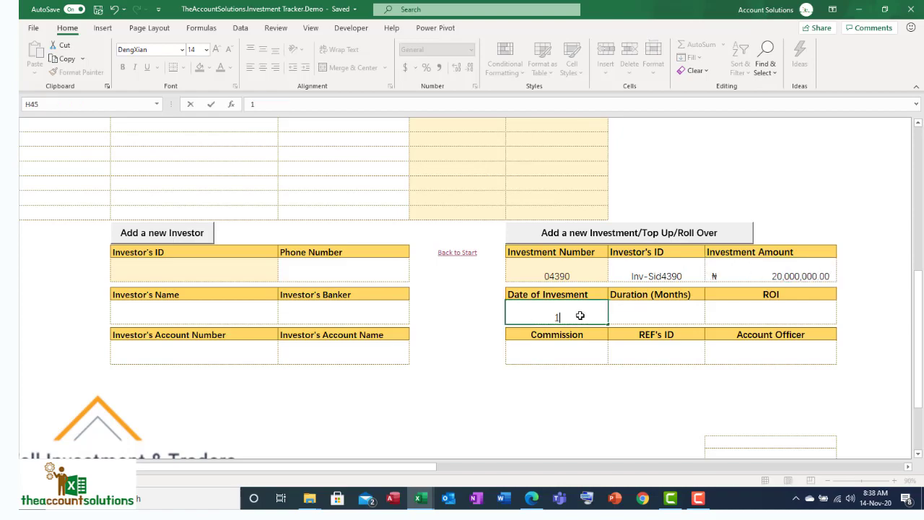
type("11/20")
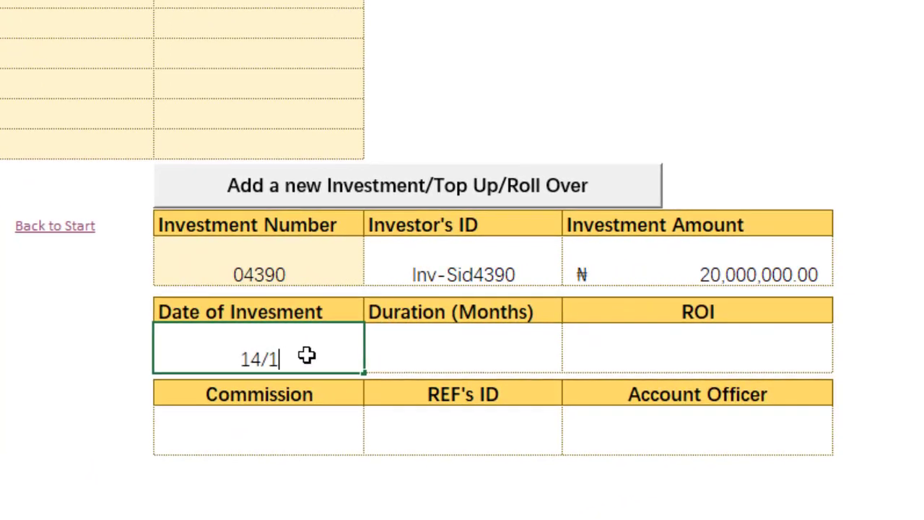
Set the rollover investment's duration to 6 months and its ROI to 10%
left_click(479, 357)
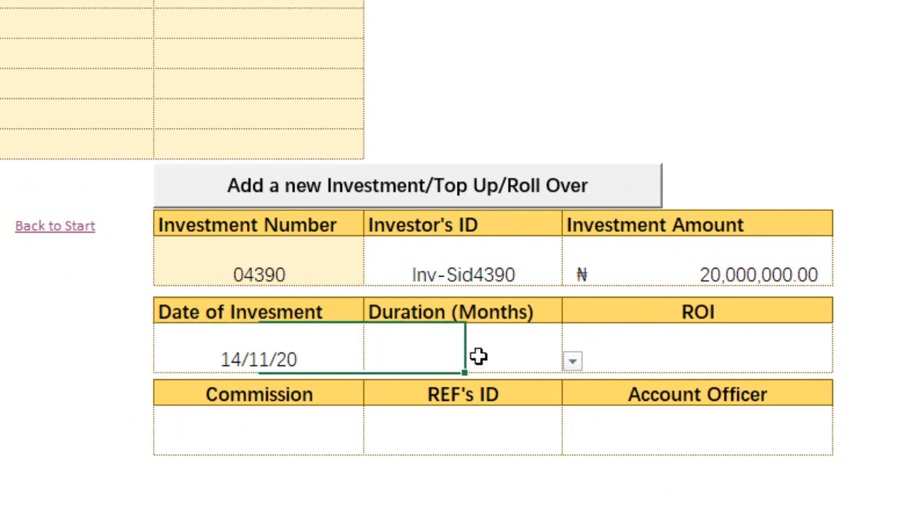
left_click(573, 361)
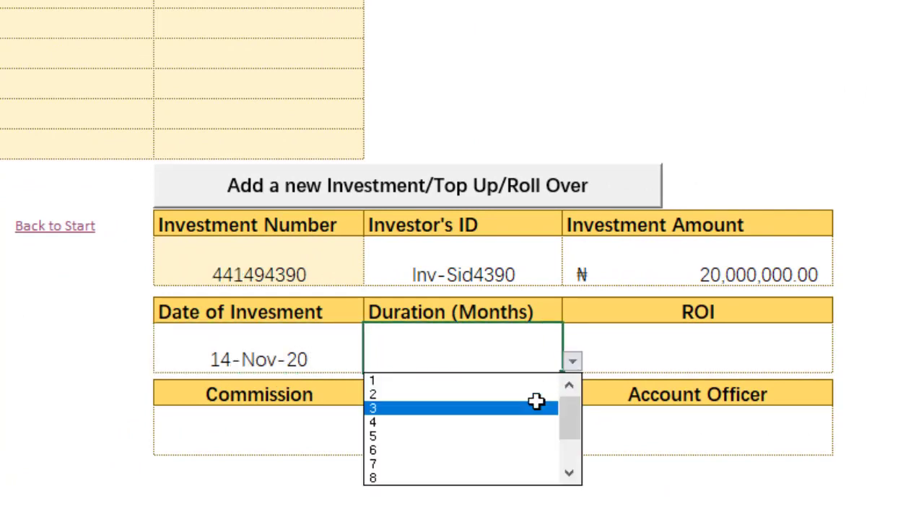
left_click(536, 402)
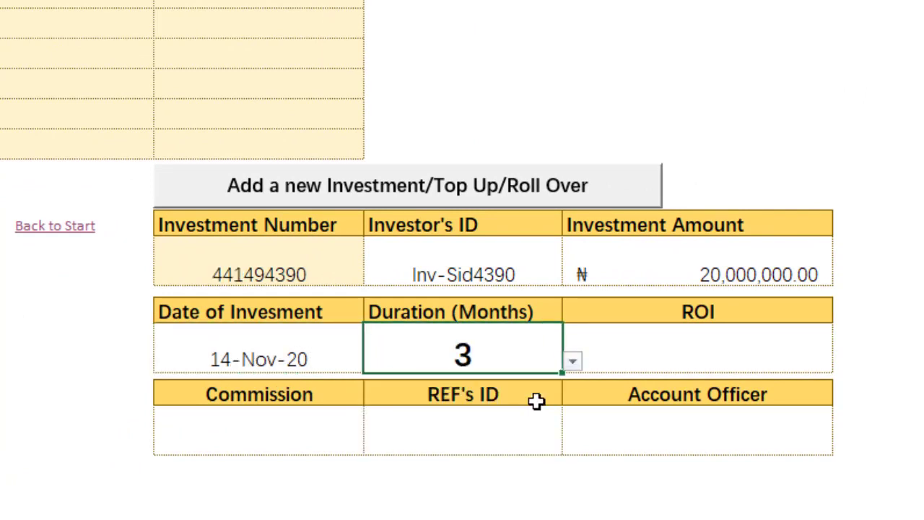
left_click(681, 340)
type("10%")
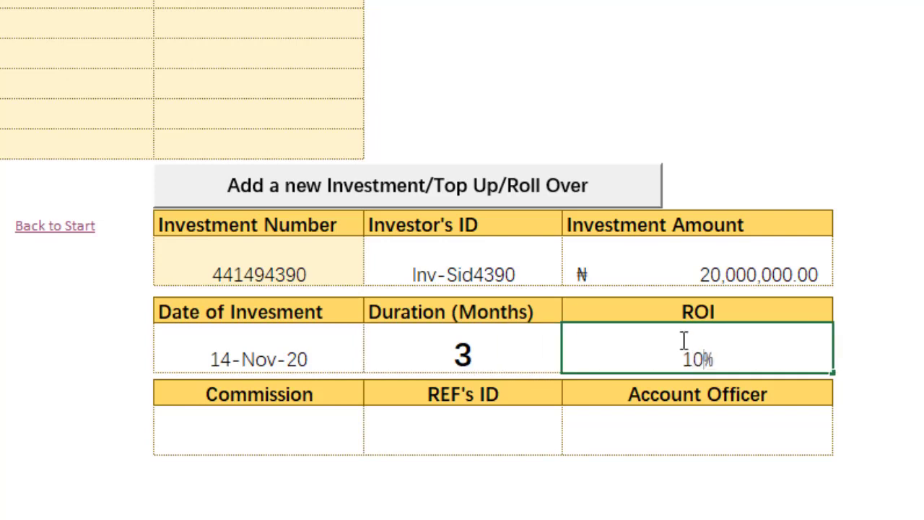
left_click(445, 346)
left_click(572, 363)
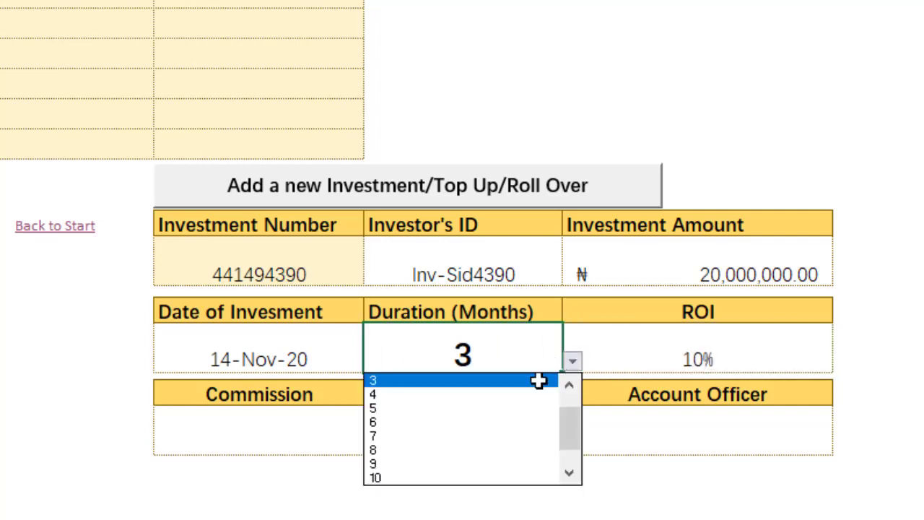
left_click(514, 424)
Set the commission to 0% and choose the referrer's ID for the rollover investment
left_click(314, 429)
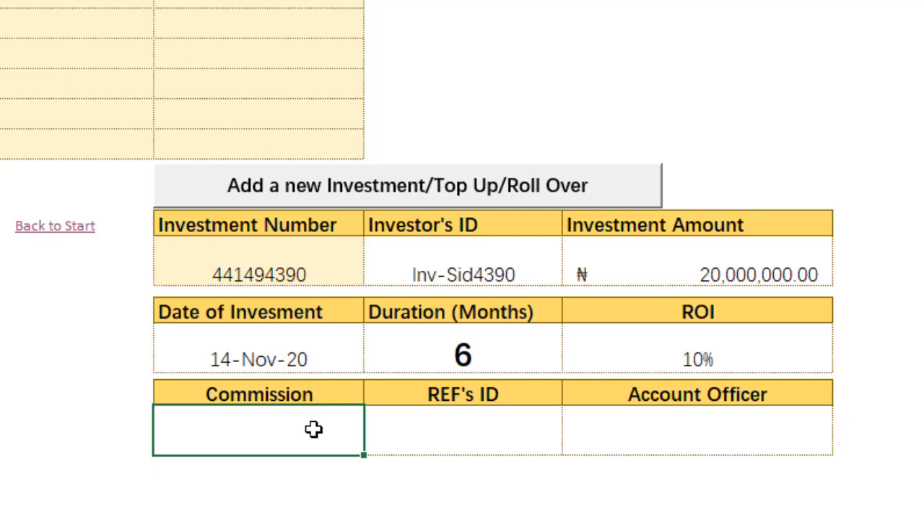
type("0")
left_click(379, 449)
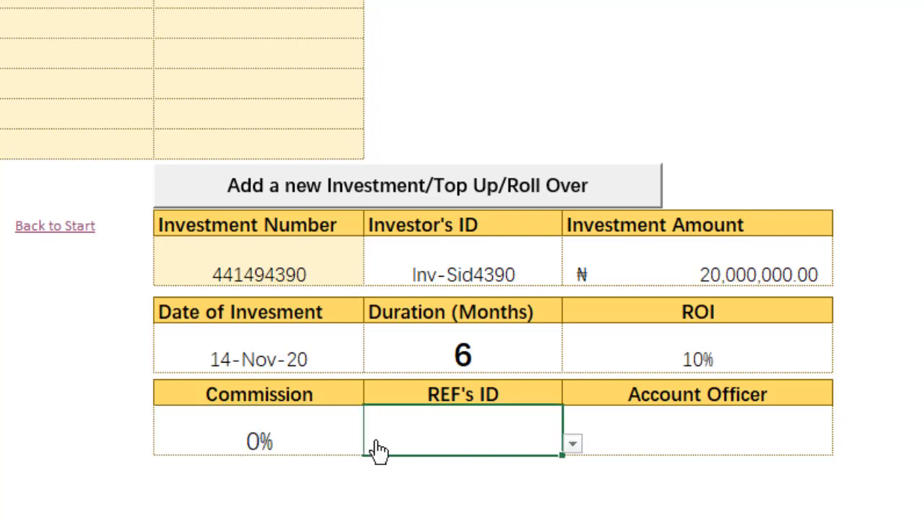
left_click(311, 439)
left_click(450, 428)
left_click(574, 444)
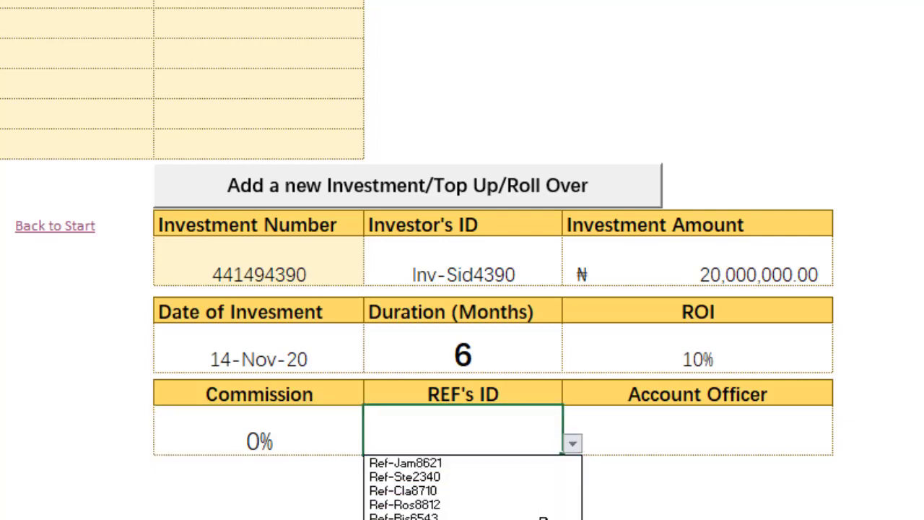
left_click(542, 516)
left_click(645, 437)
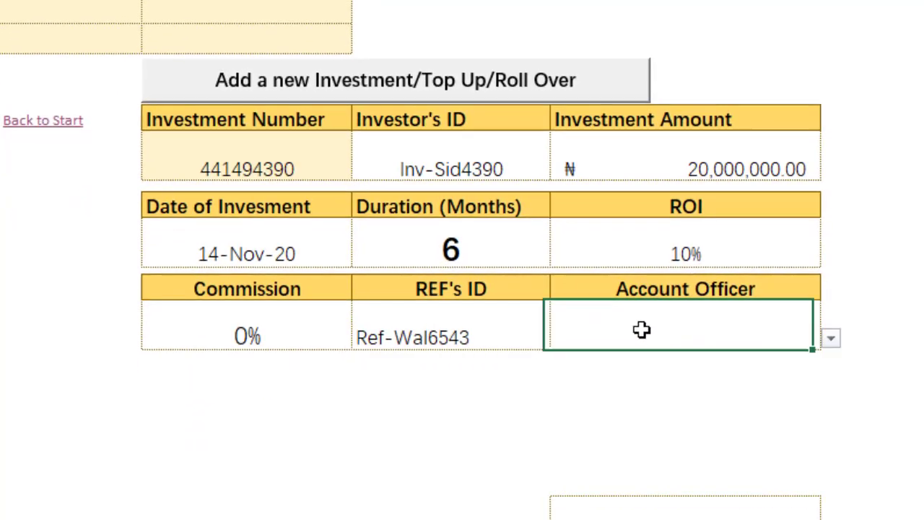
Choose the account officer for the rollover investment and check it against the referrer's ID
left_click(831, 338)
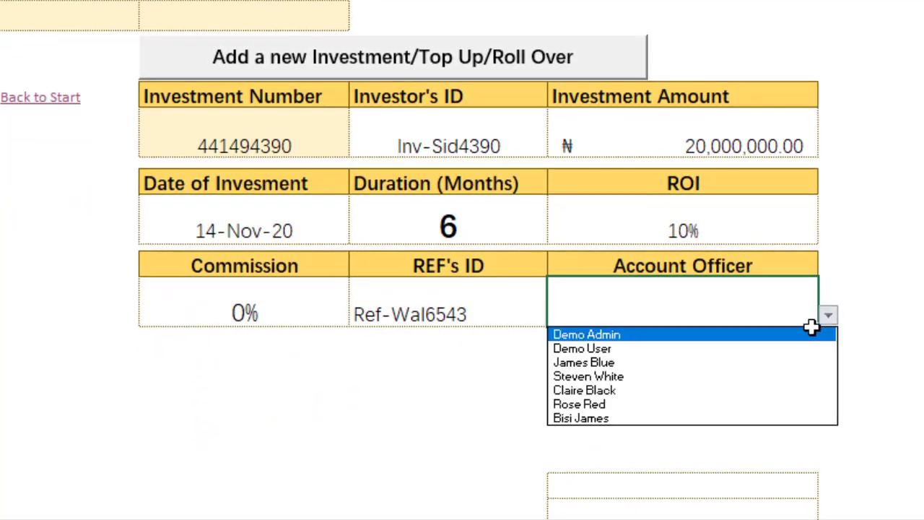
left_click(708, 362)
left_click(514, 373)
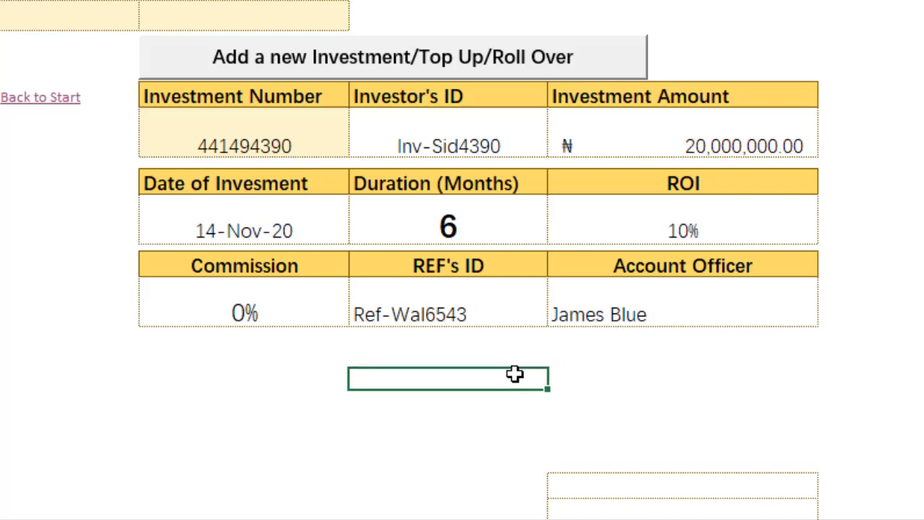
left_click(436, 311)
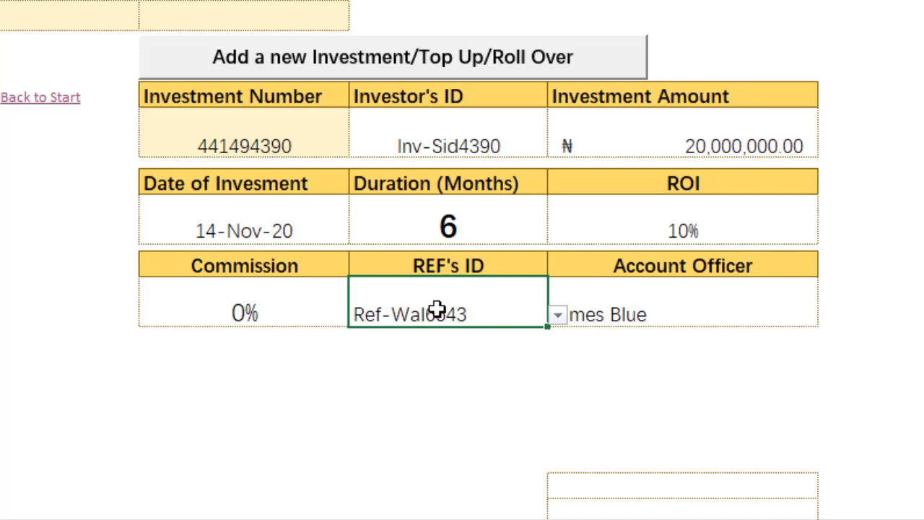
left_click(656, 313)
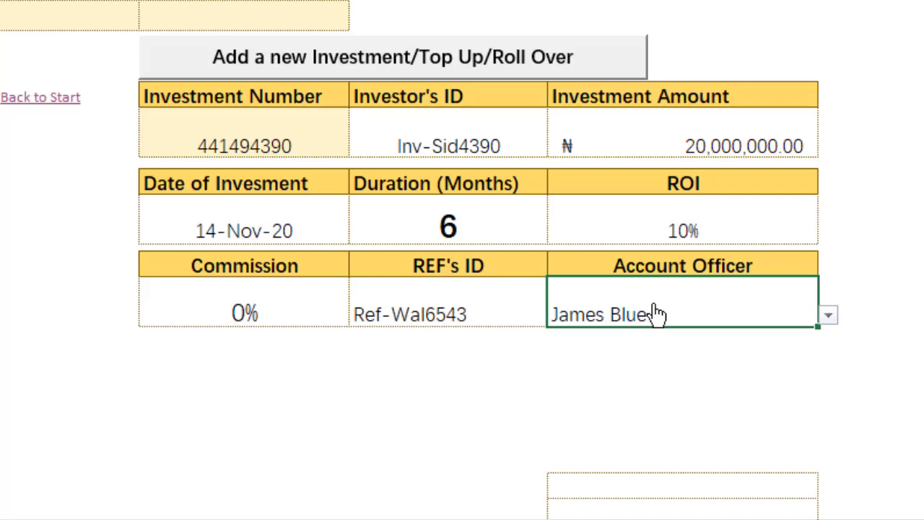
left_click(470, 350)
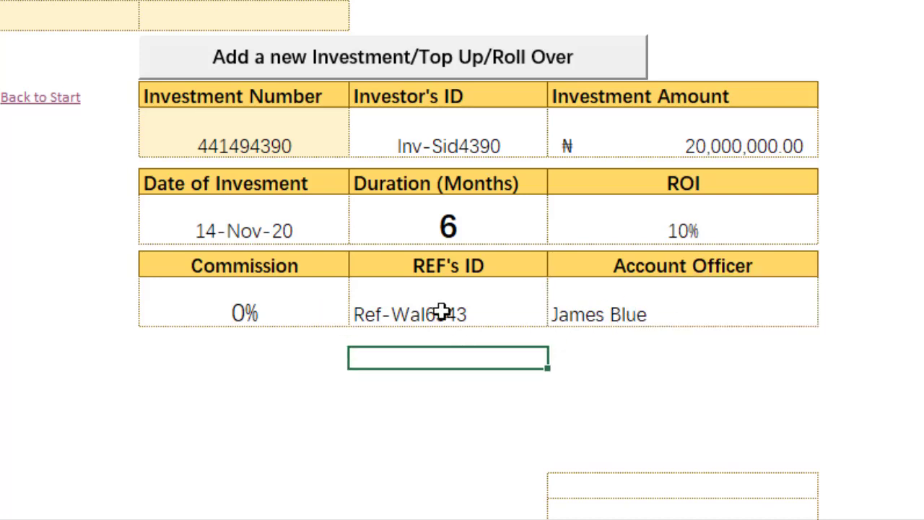
left_click(466, 317)
left_click(678, 303)
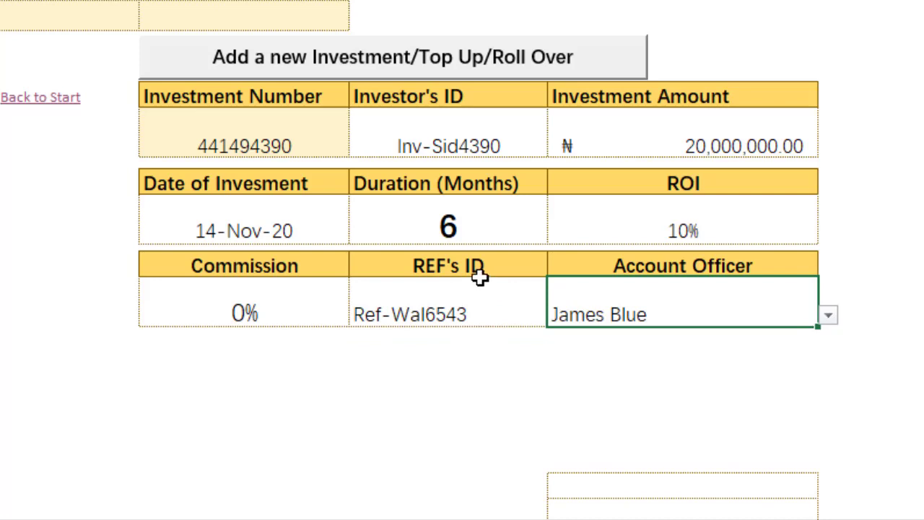
Submit the completed rollover investment to add it to the tracker
left_click(440, 62)
left_click(159, 177)
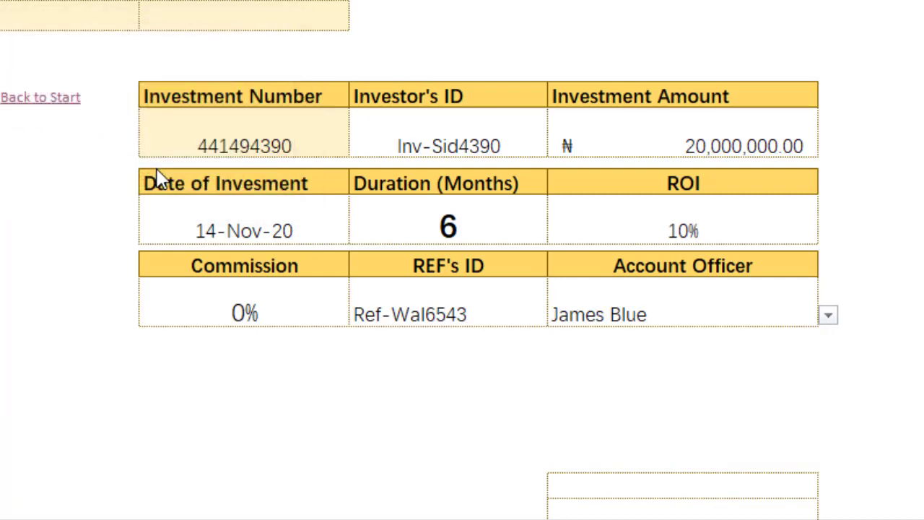
left_click(157, 173)
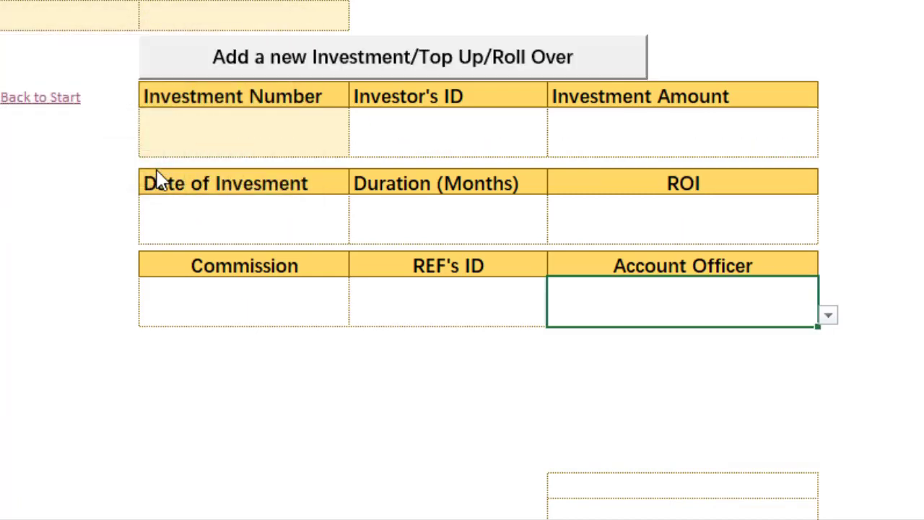
Go back to the start page, open the investors' status report and refresh it
left_click(43, 99)
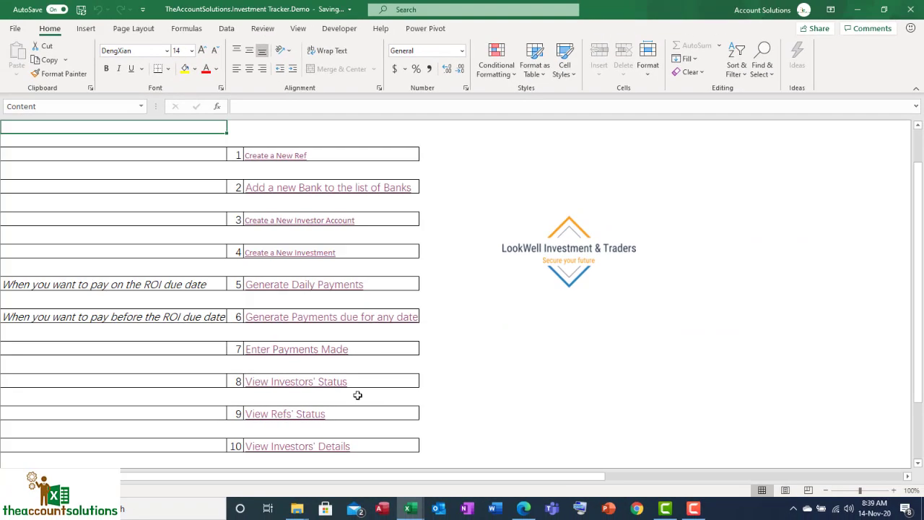
left_click(309, 382)
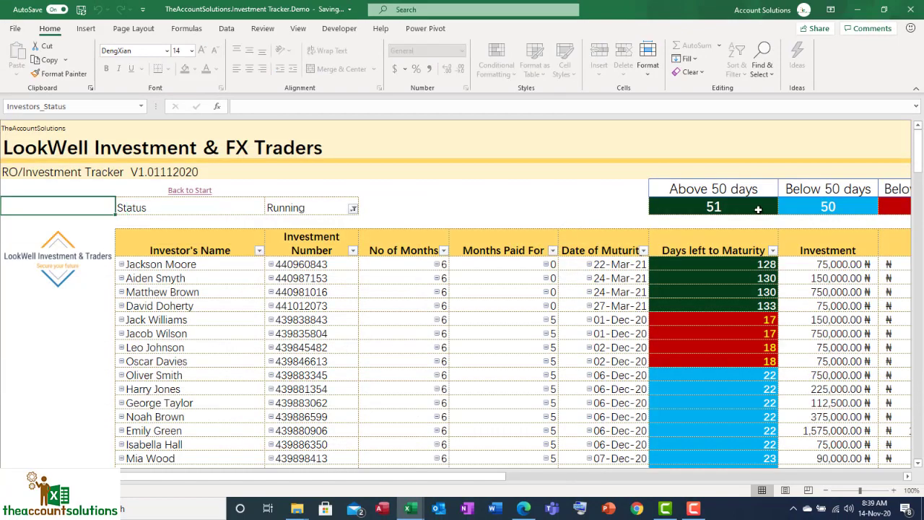
left_click_drag(444, 476, 543, 477)
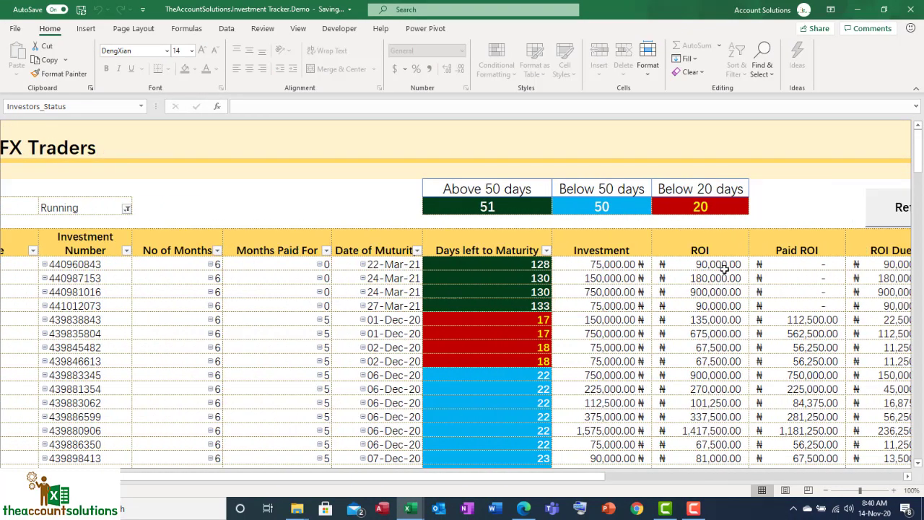
left_click(865, 208)
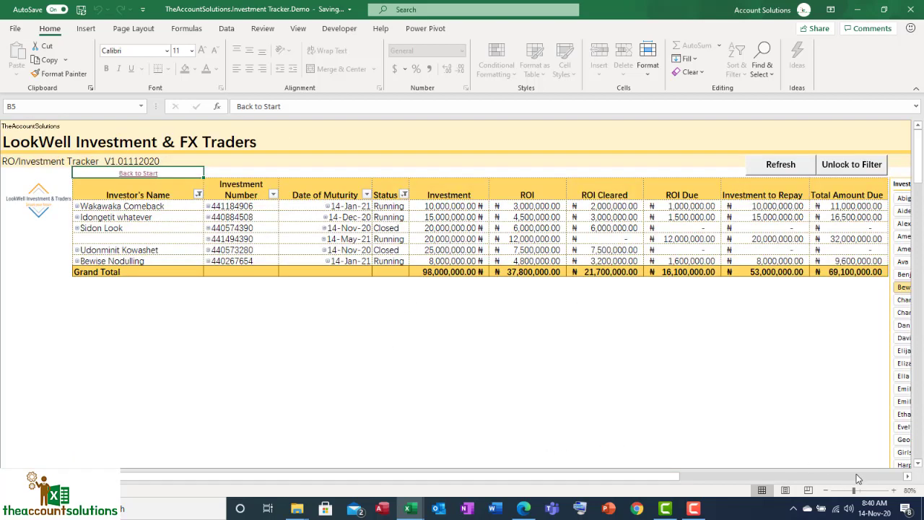
In the investors' details, compare the rolled-over investor's closed and new investments, including ROI cleared, ROI due, investment to repay and total amount due
left_click(893, 490)
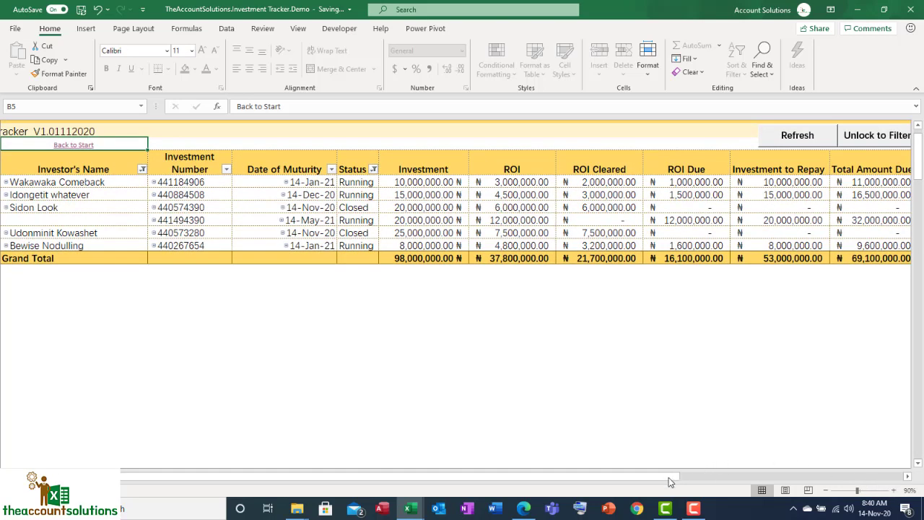
left_click(86, 205)
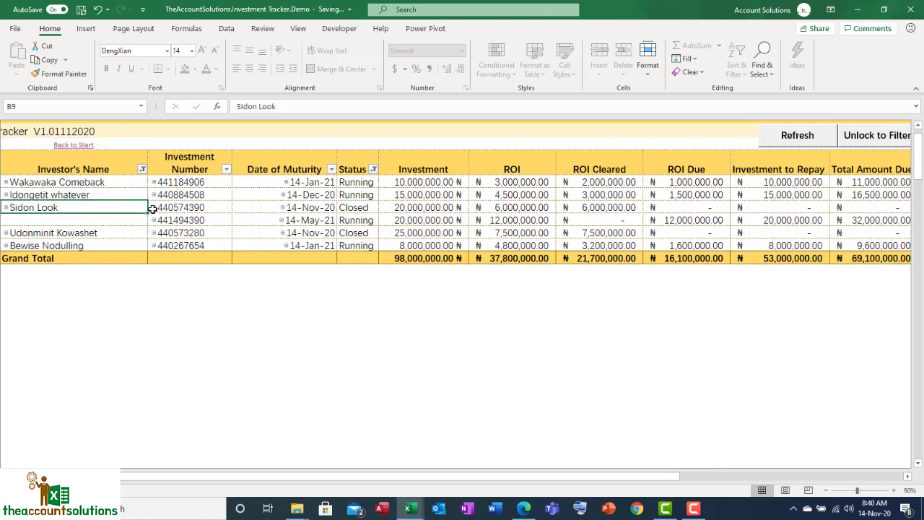
left_click_drag(170, 206, 360, 217)
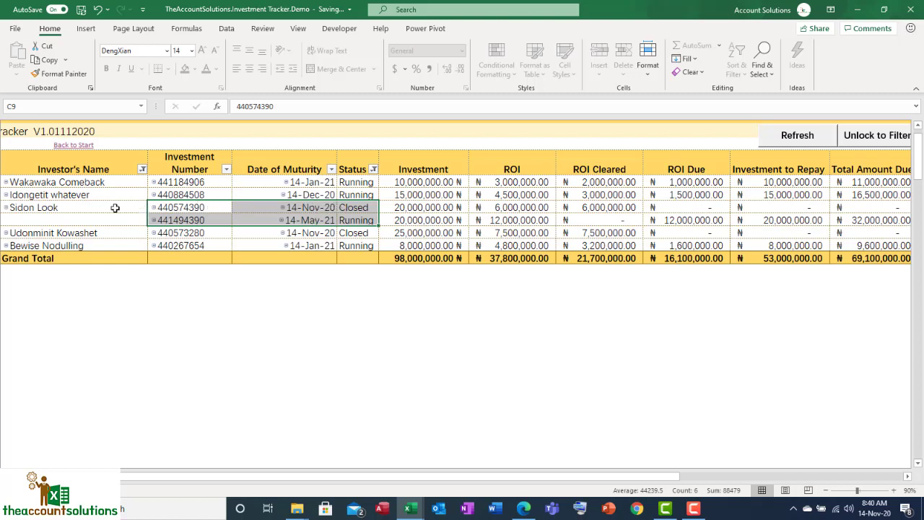
left_click_drag(193, 210, 764, 220)
left_click(74, 207)
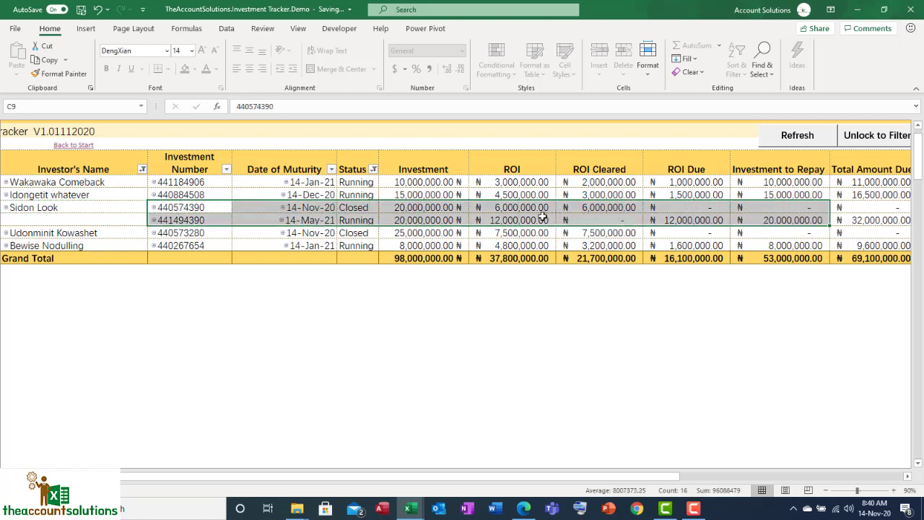
left_click(612, 207)
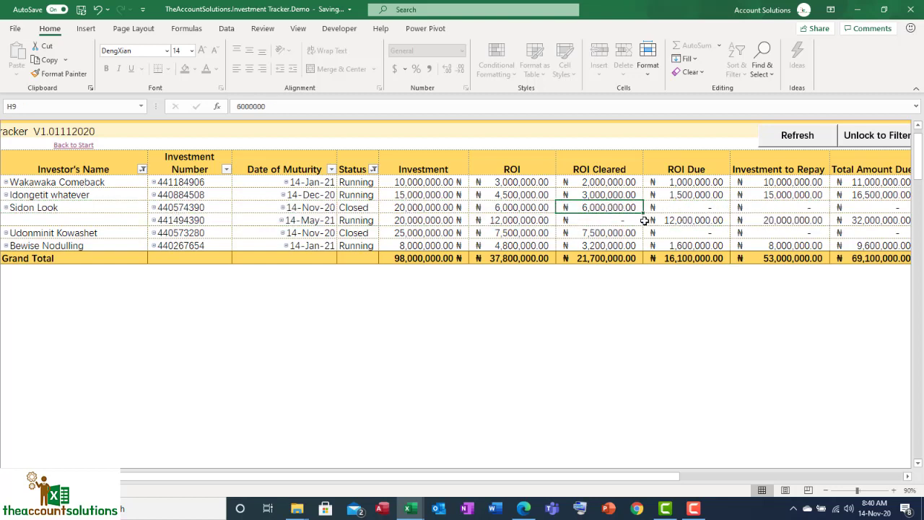
left_click(602, 220)
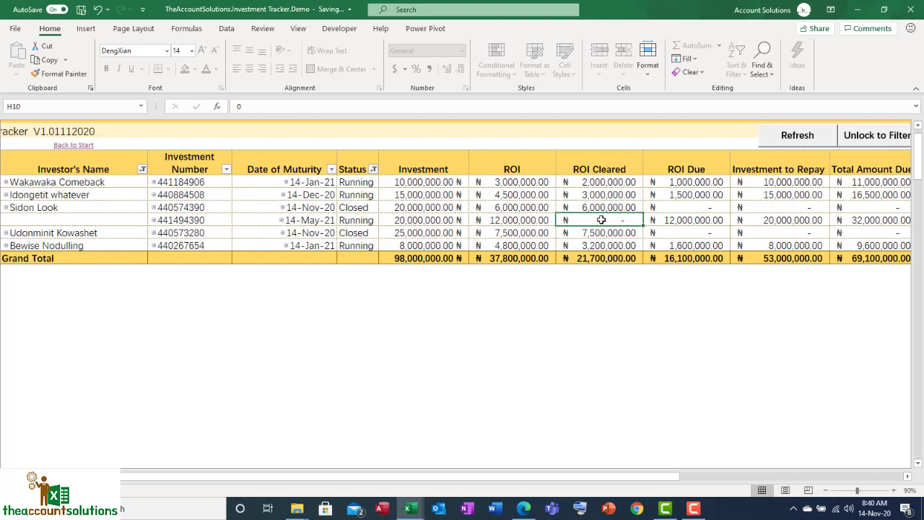
left_click(708, 220)
left_click(794, 221)
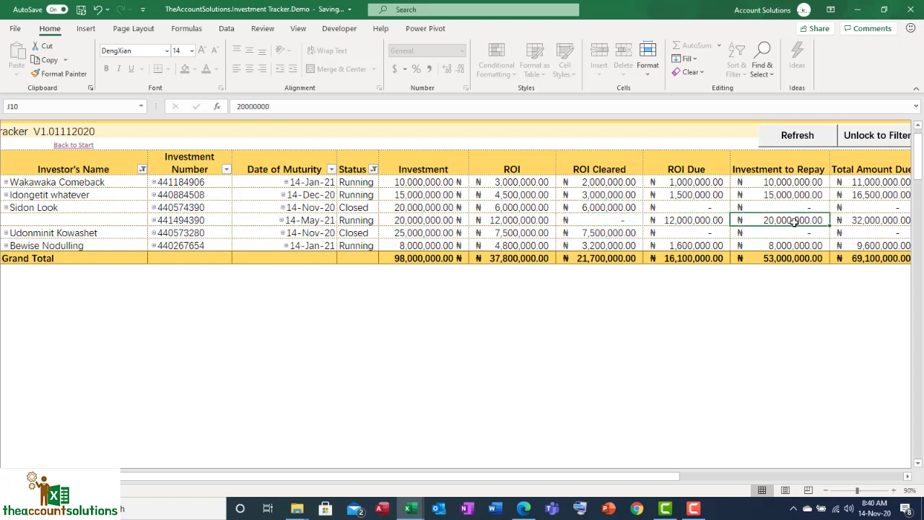
left_click(880, 220)
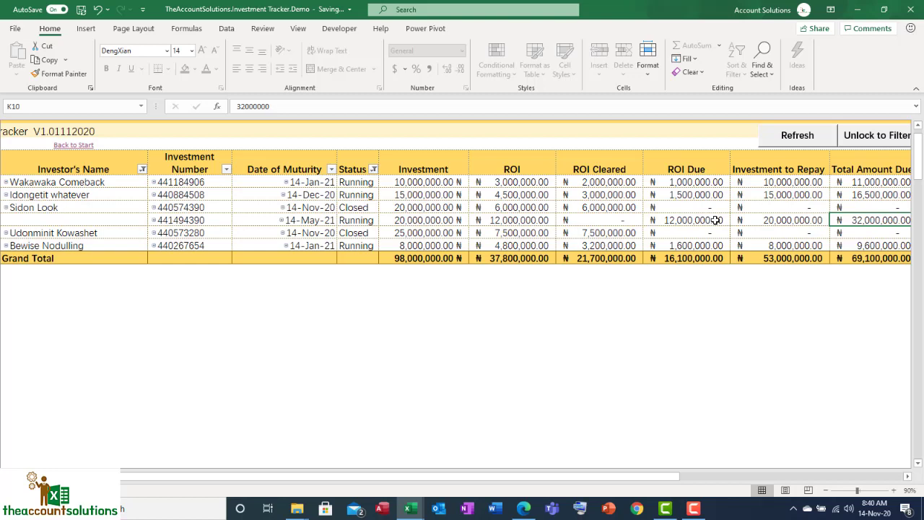
left_click(182, 209)
left_click_drag(182, 209, 734, 220)
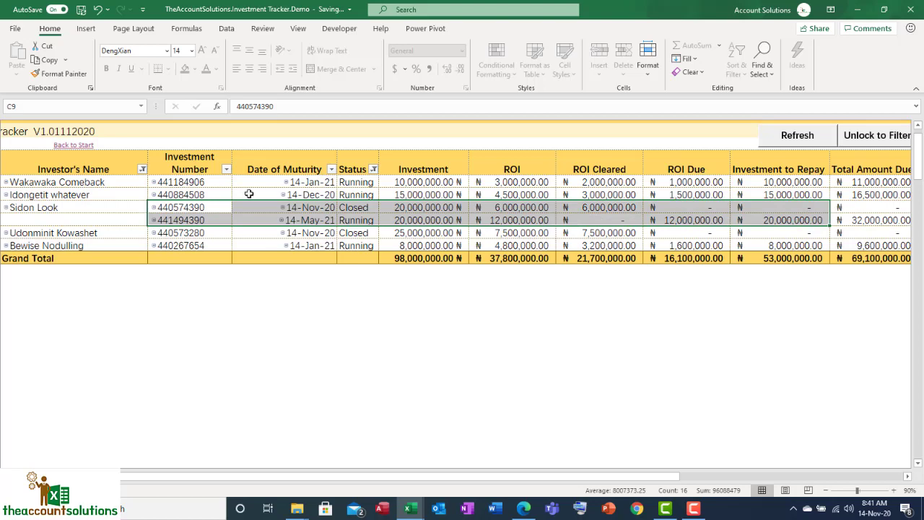
Reopen the investors' details from the start page and examine the ROI cleared and remaining amounts of the last listed investor
left_click(87, 145)
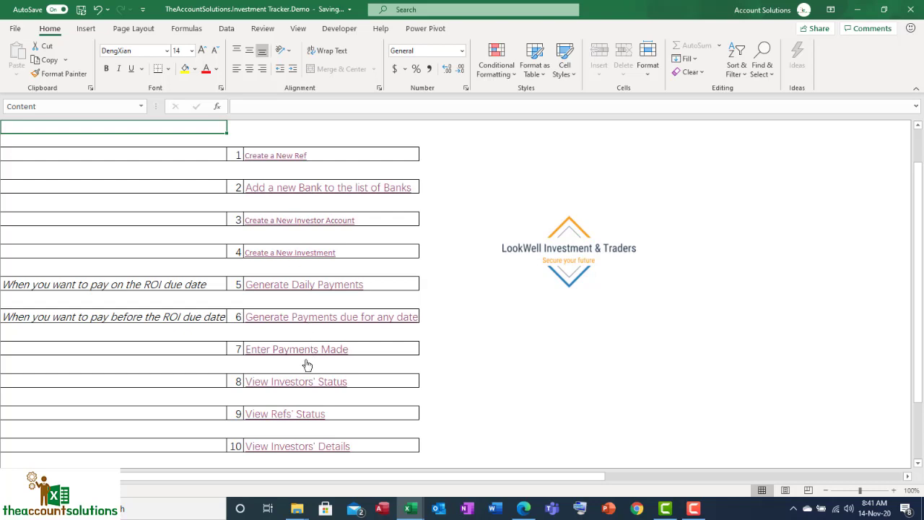
scroll(310, 365, "down", 1)
left_click(322, 410)
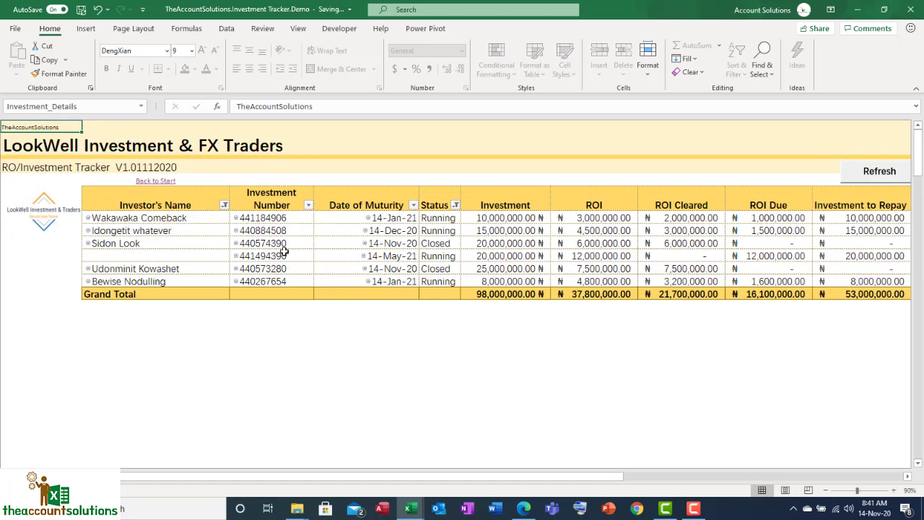
left_click(191, 281)
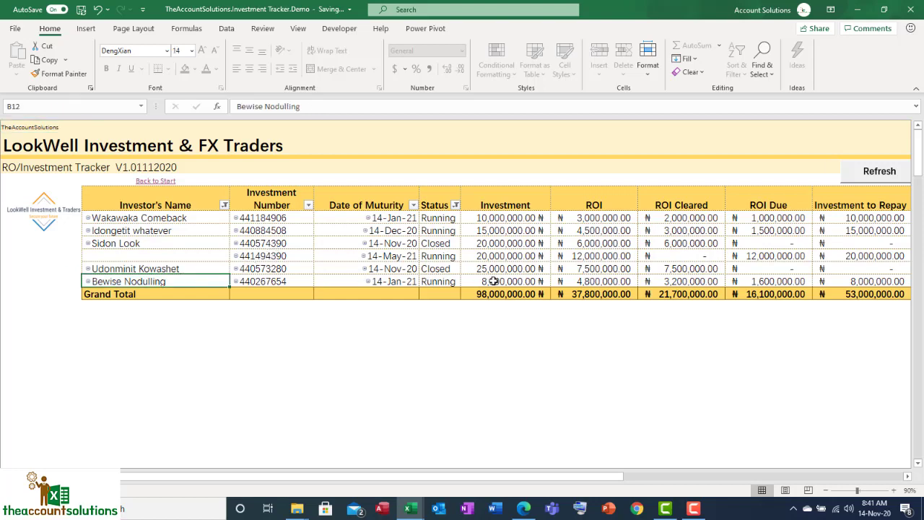
left_click(715, 281)
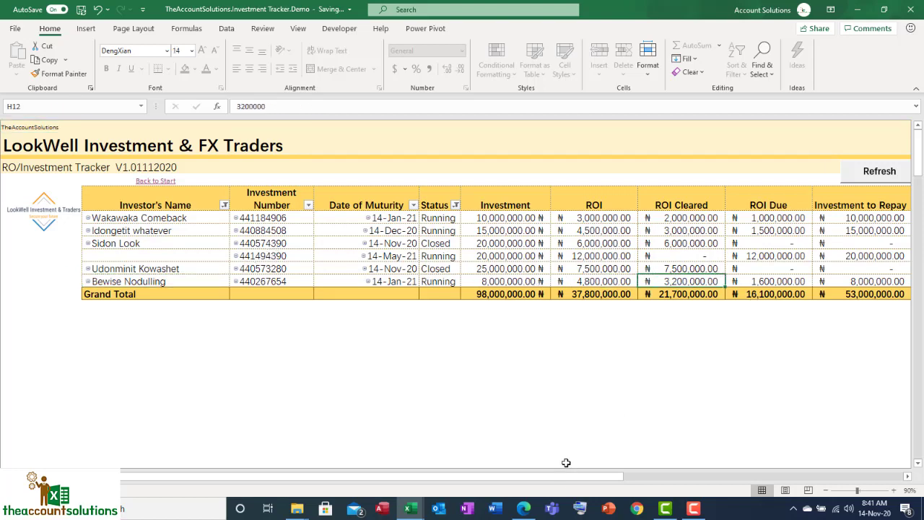
left_click_drag(566, 477, 597, 477)
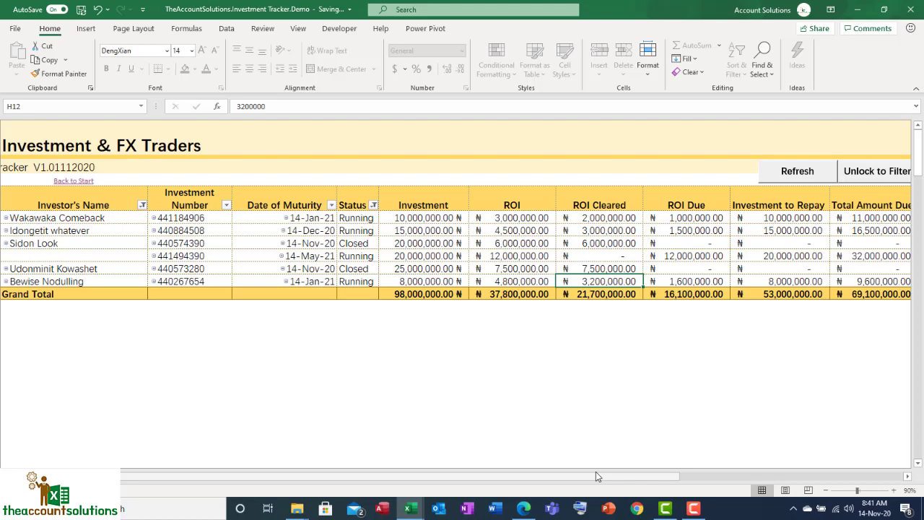
Open the investors' status report and examine the last running investment's number of months, months paid for and investment amount
left_click(67, 182)
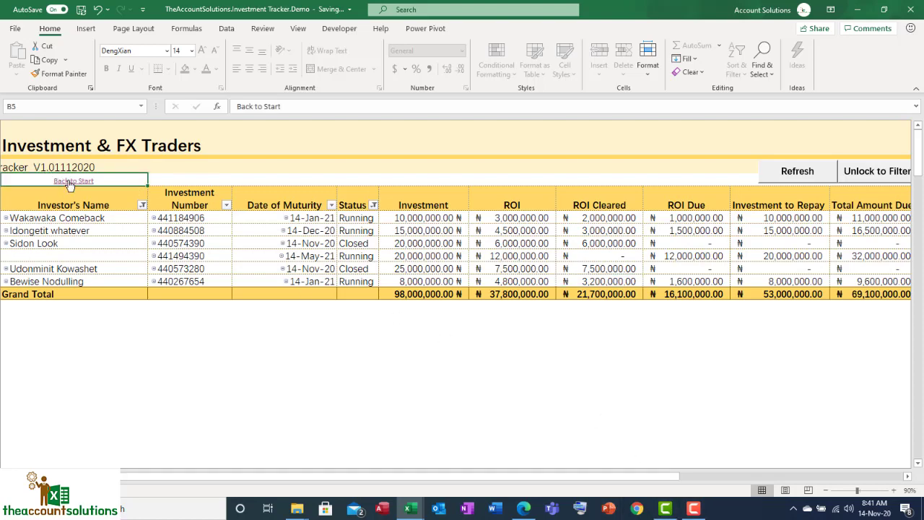
left_click(314, 384)
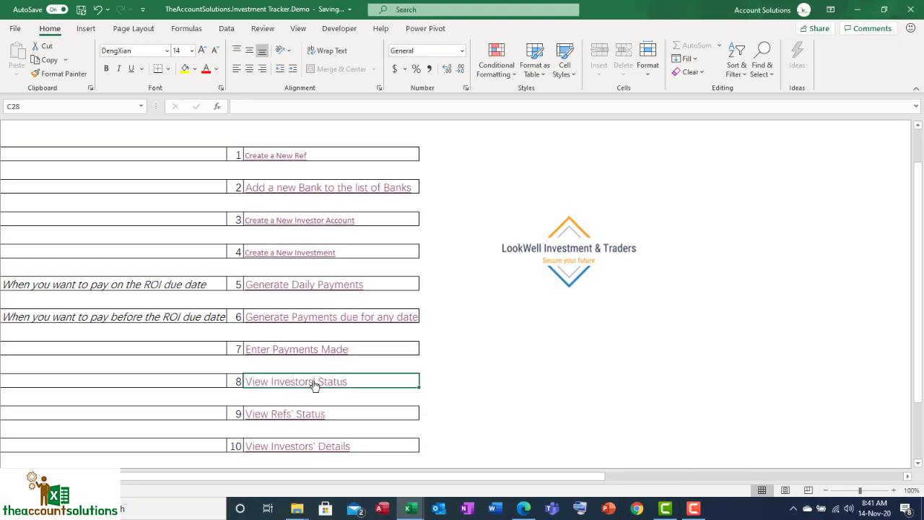
scroll(442, 354, "down", 10)
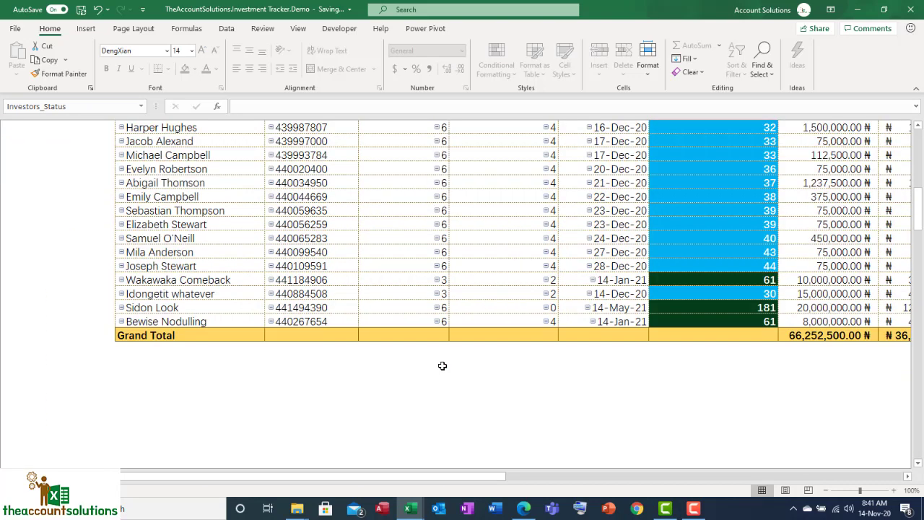
left_click(195, 322)
left_click(423, 320)
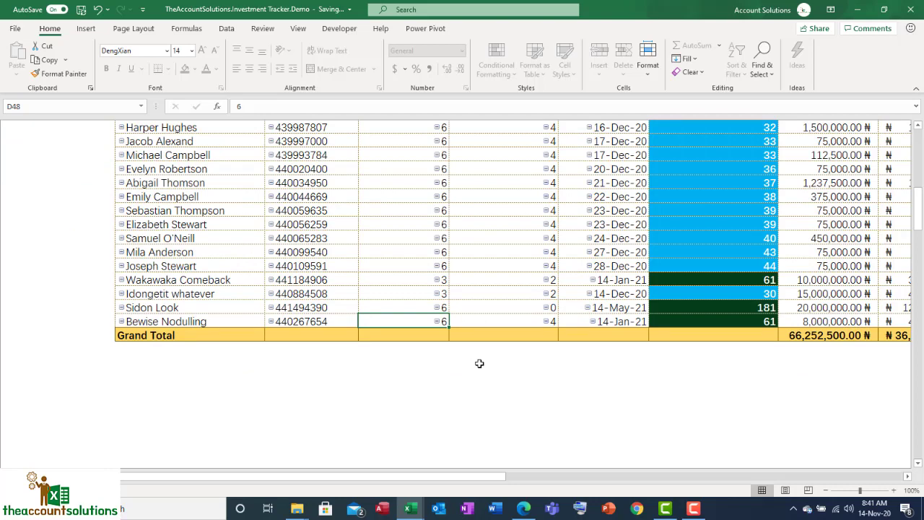
left_click(503, 320)
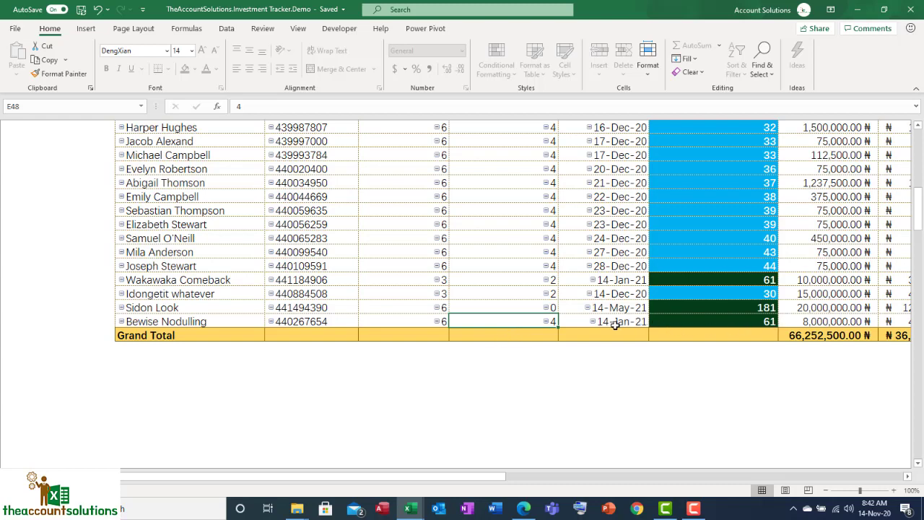
left_click_drag(499, 480, 577, 478)
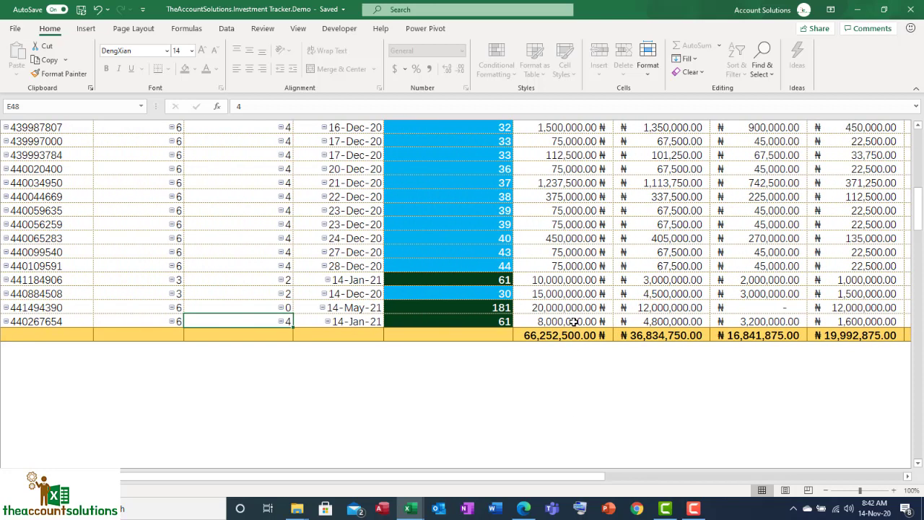
left_click(572, 321)
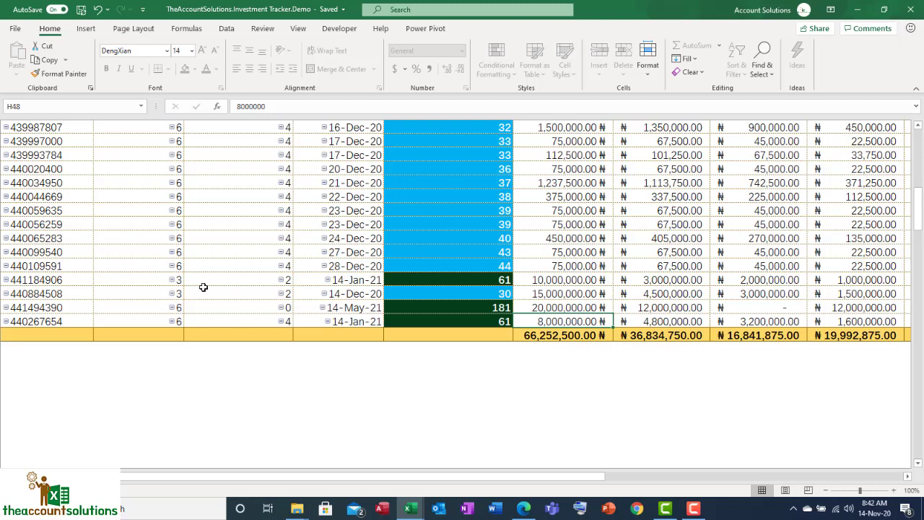
left_click(133, 320)
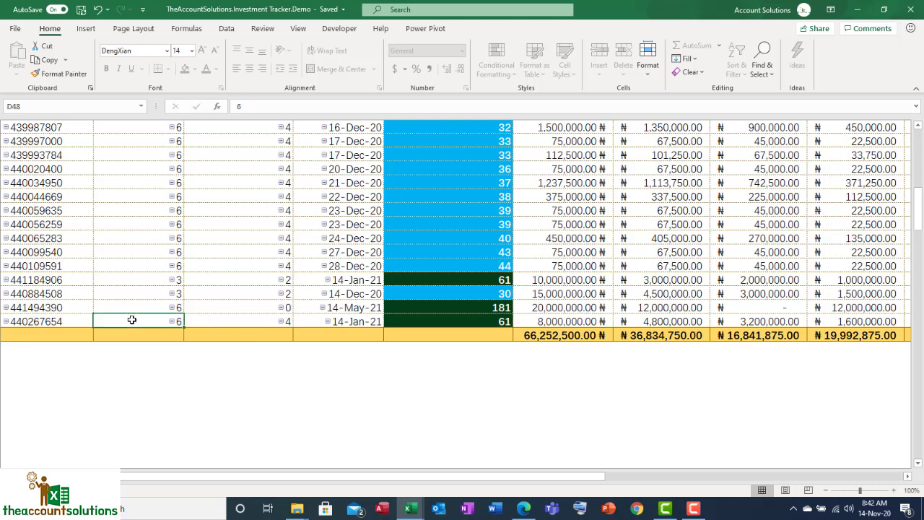
left_click(227, 319)
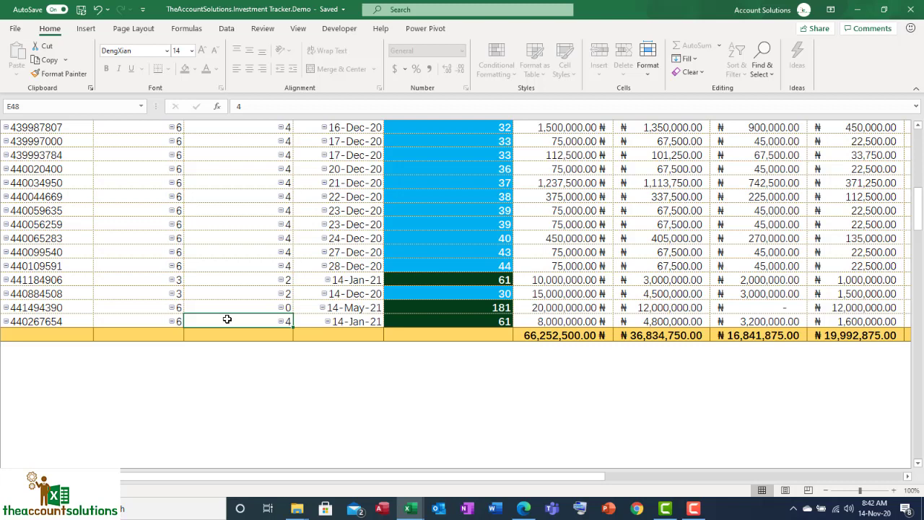
Return to the start page and open the form for creating a new investment
left_click_drag(312, 477, 142, 443)
left_click_drag(915, 223, 918, 120)
left_click(187, 193)
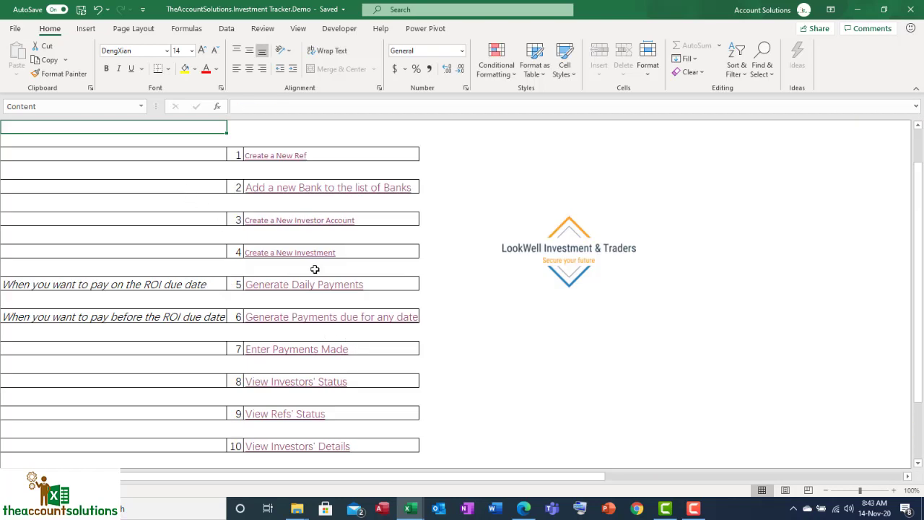
left_click(309, 258)
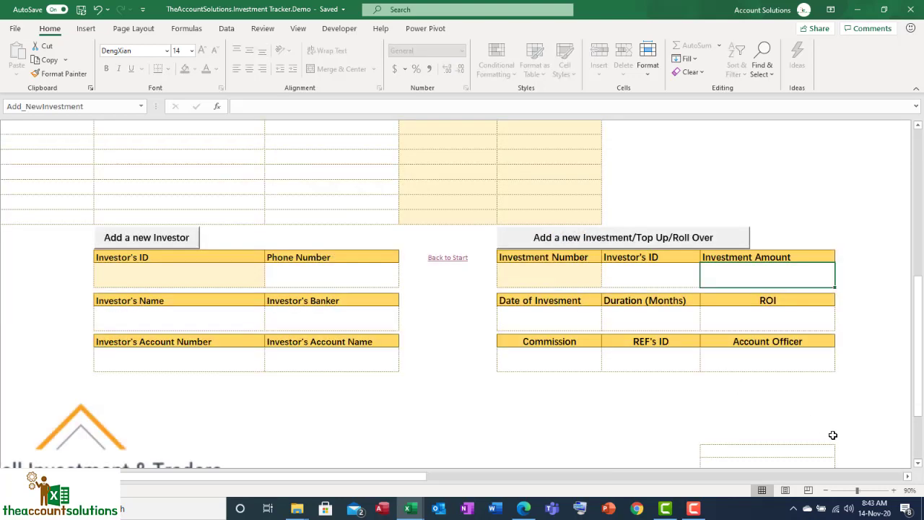
left_click(894, 490)
left_click(893, 490)
Choose the last listed investor's ID for the new investment
left_click(520, 261)
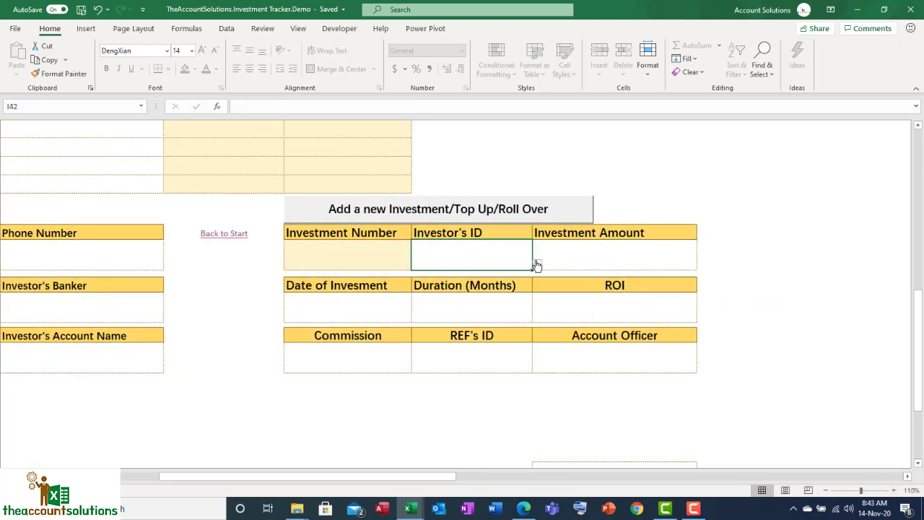
left_click(537, 264)
left_click_drag(533, 287, 534, 321)
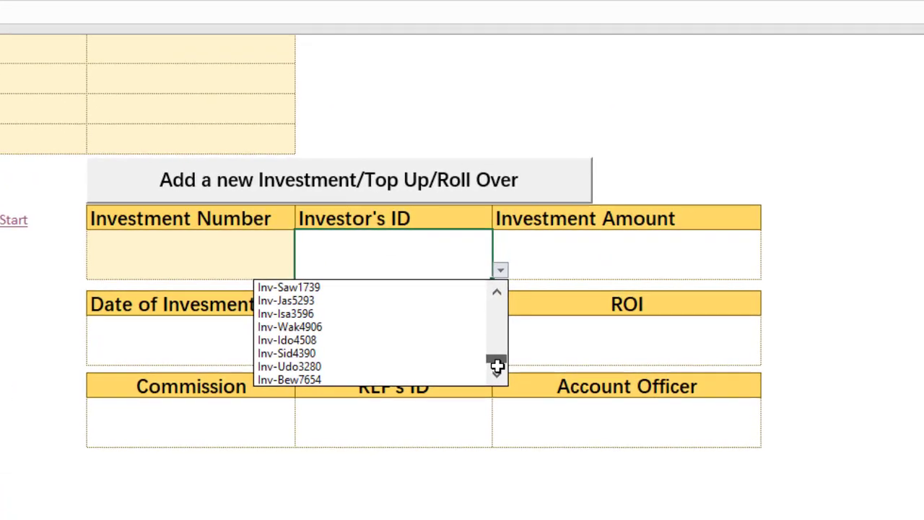
left_click(488, 323)
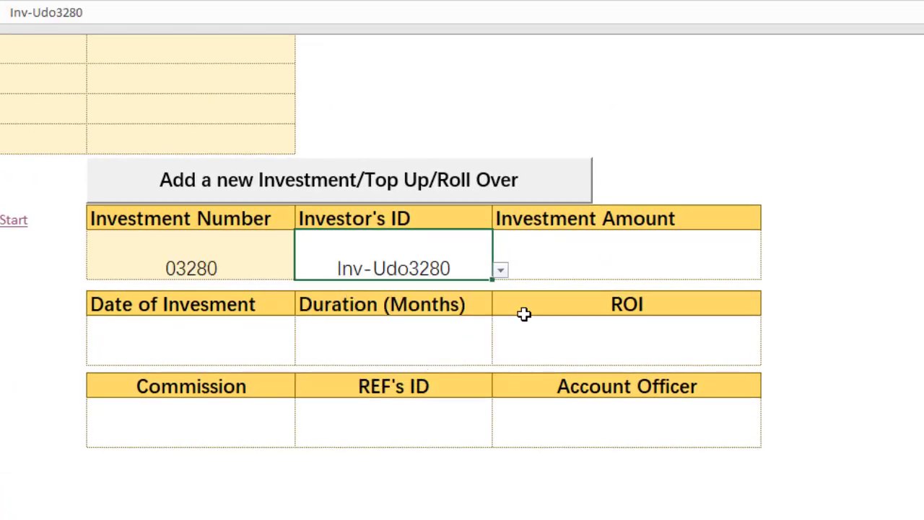
left_click(500, 270)
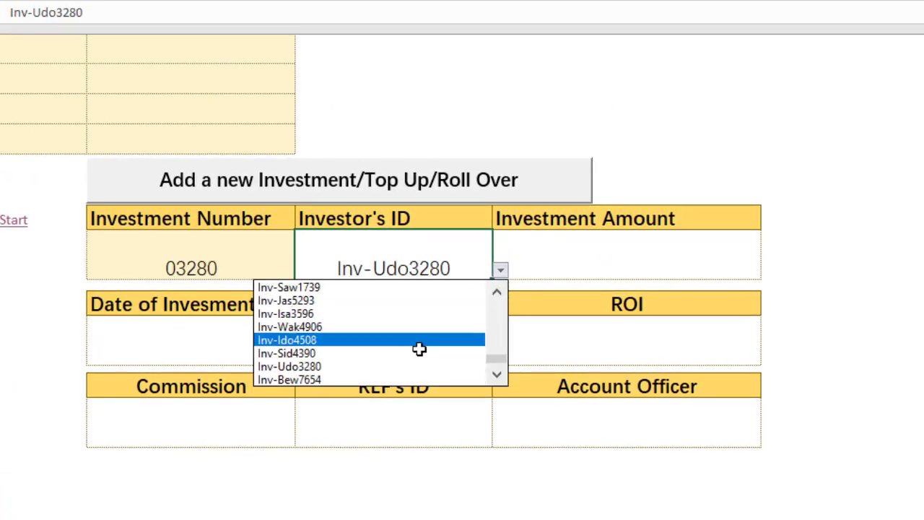
left_click(419, 378)
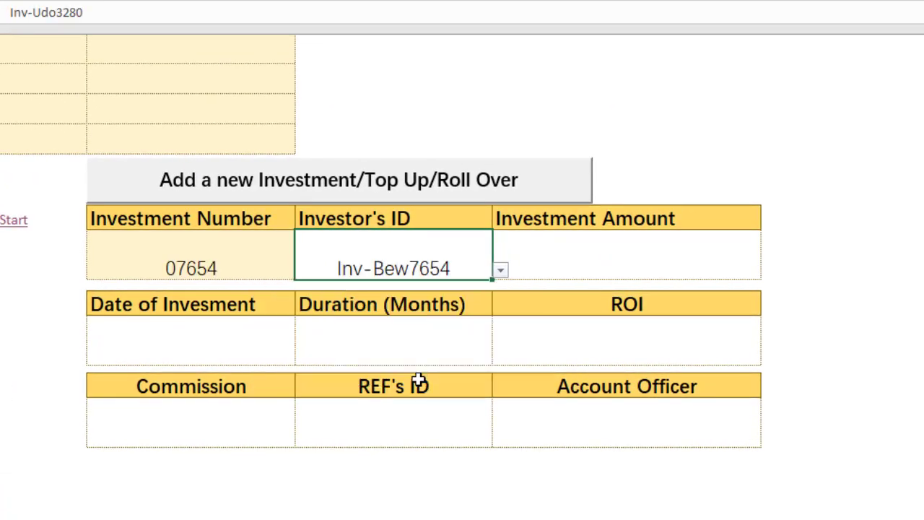
Set the investment amount to 4,000,000 and the date of investment to 14/11/20
left_click(565, 251)
type("4000000")
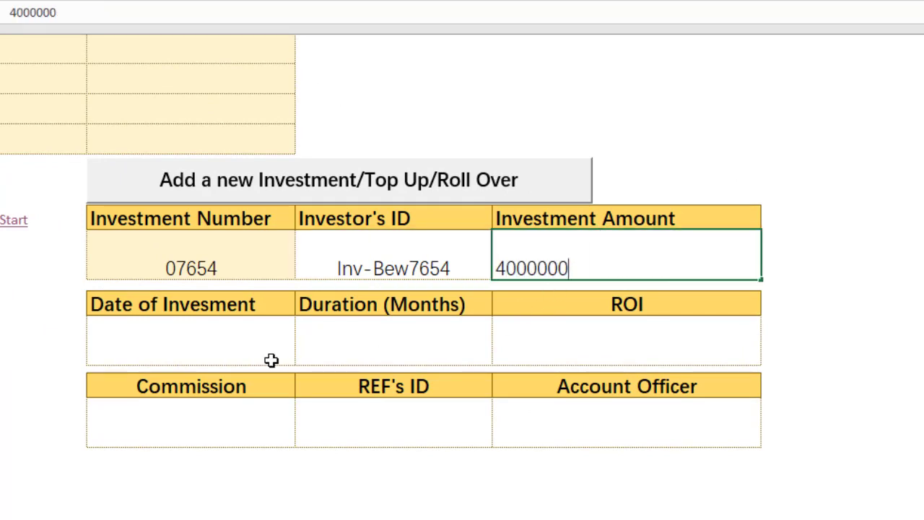
left_click(224, 358)
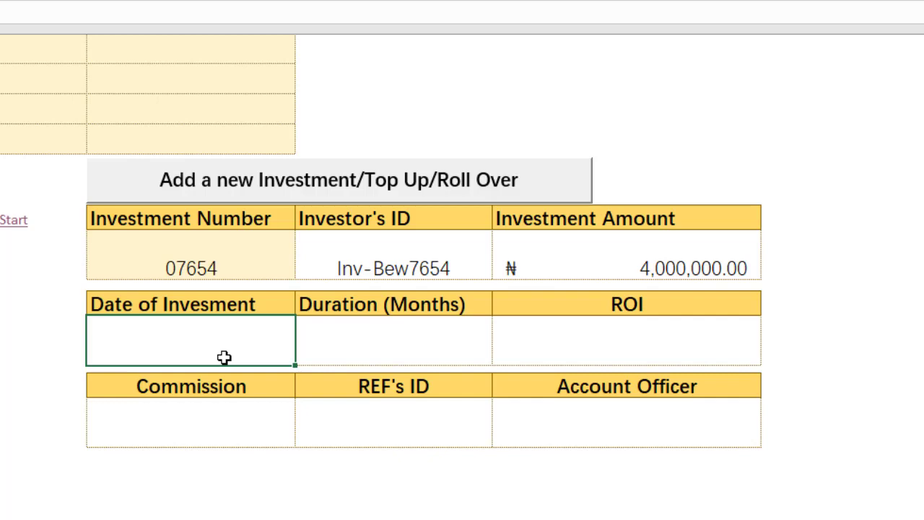
type("14/11/")
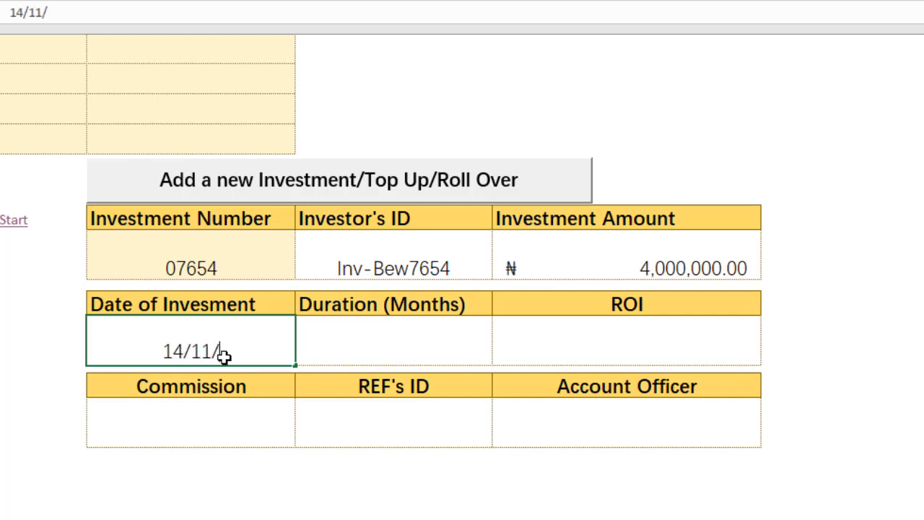
type("20")
Set the new investment's duration to 2 months, its ROI to 10% and its commission to 0%
left_click(340, 352)
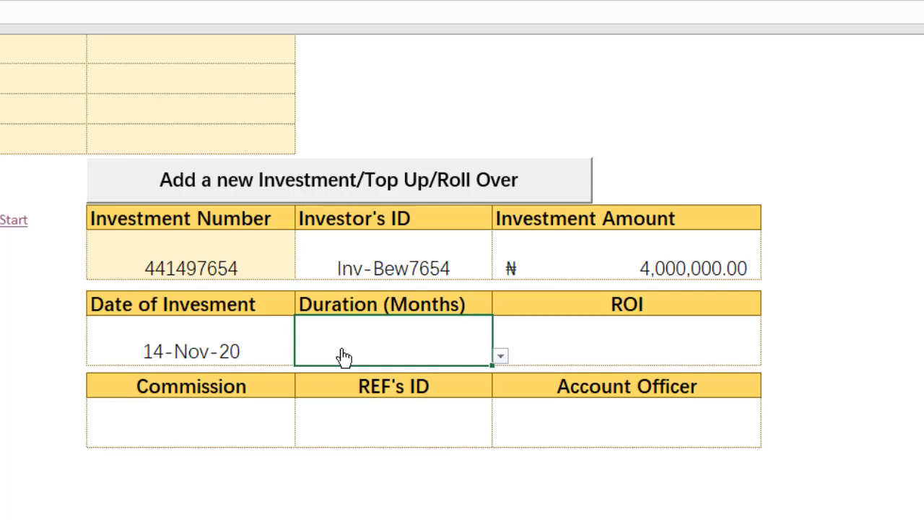
left_click(500, 356)
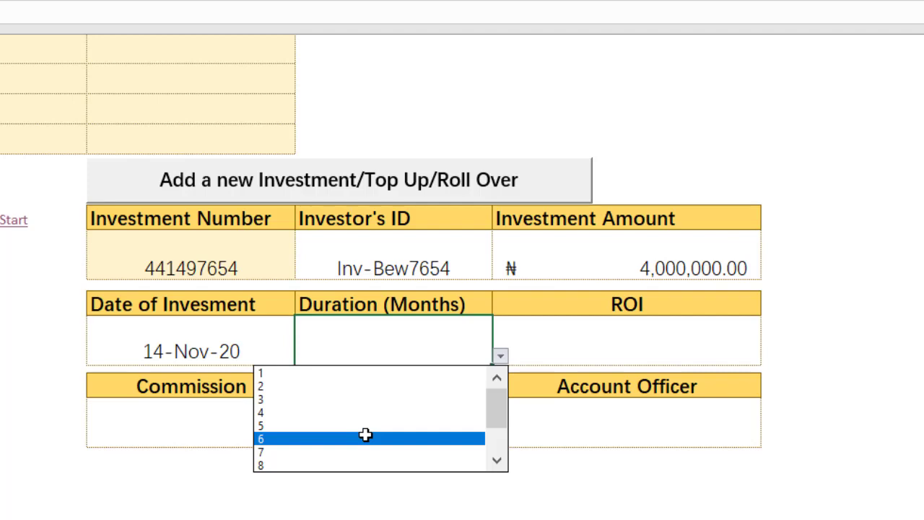
left_click(343, 385)
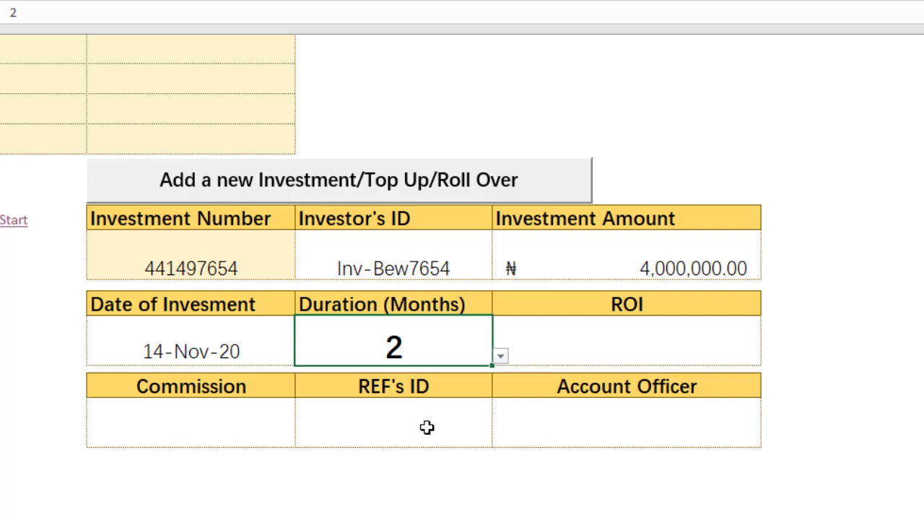
left_click(572, 340)
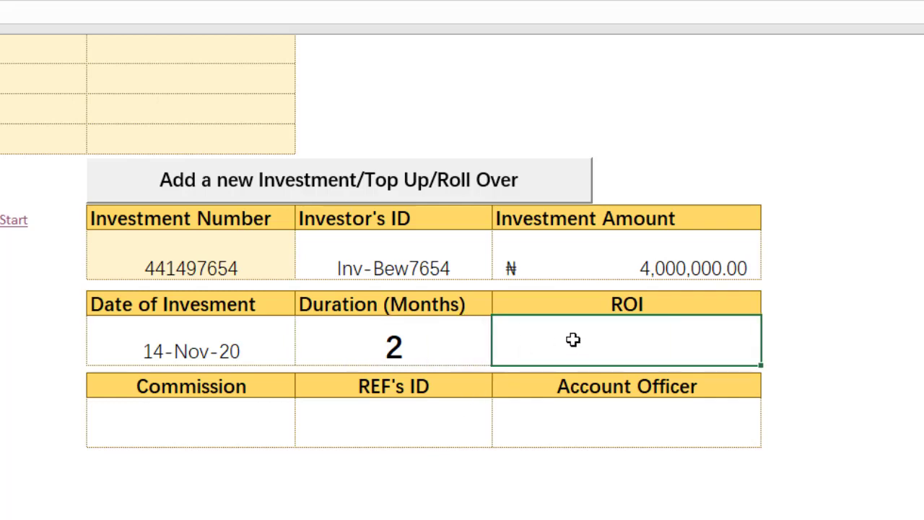
type("10")
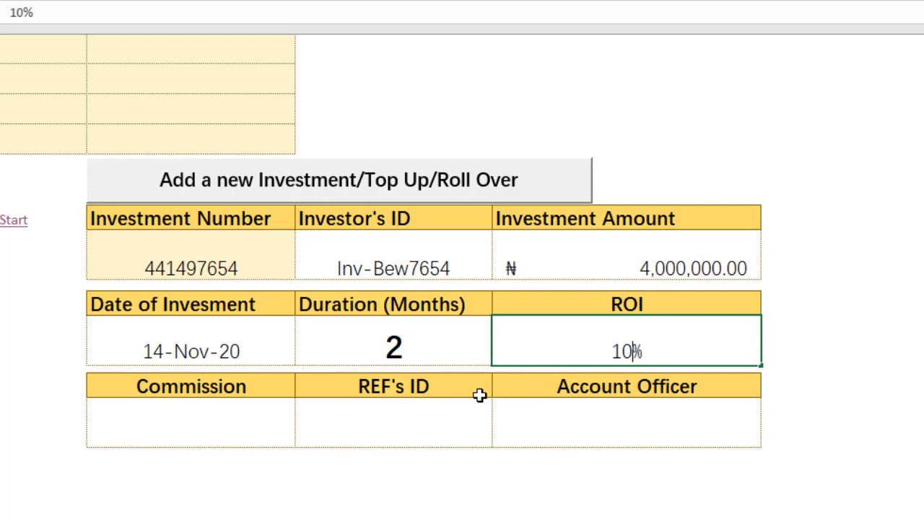
left_click(254, 429)
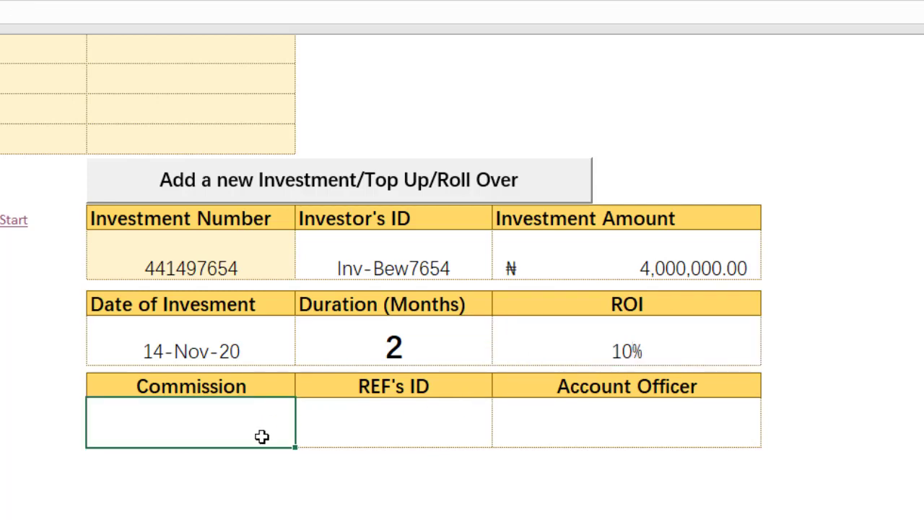
type("0")
Assign the third listed REF's ID and the fifth listed account officer to the new investment
left_click(396, 429)
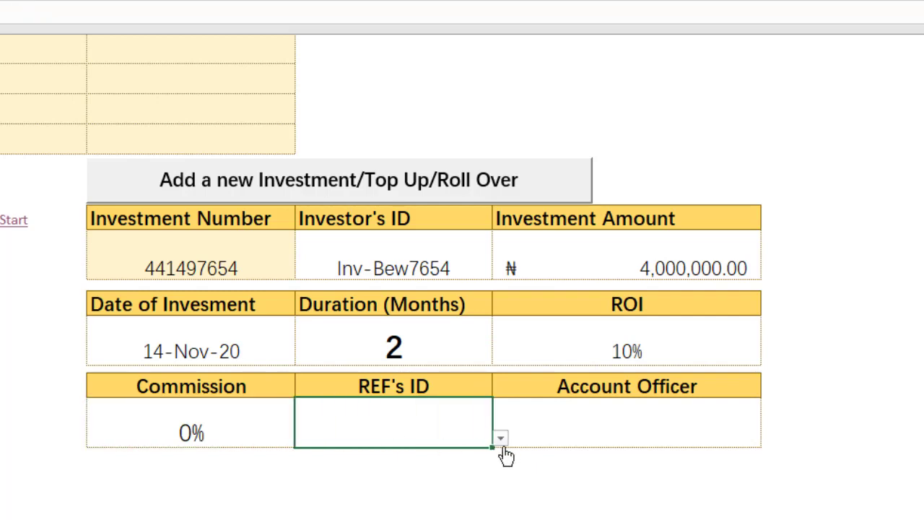
left_click(501, 438)
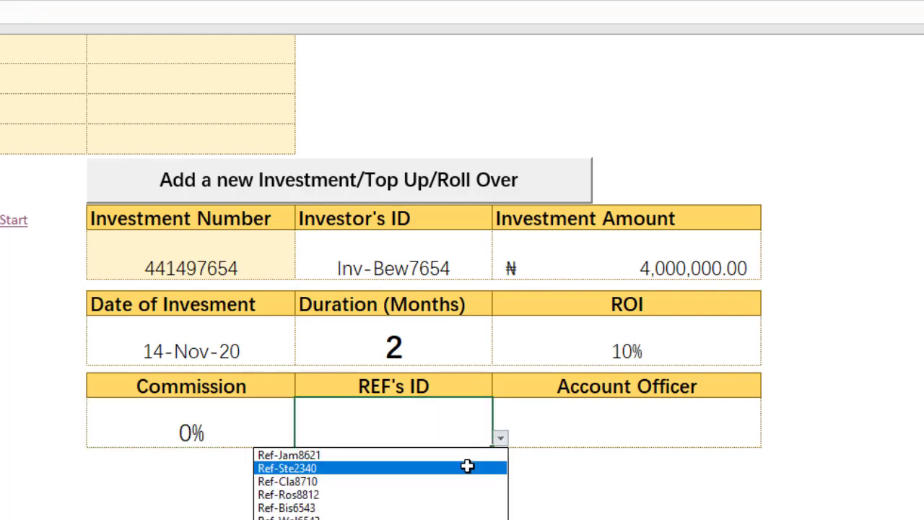
left_click(445, 481)
left_click(728, 445)
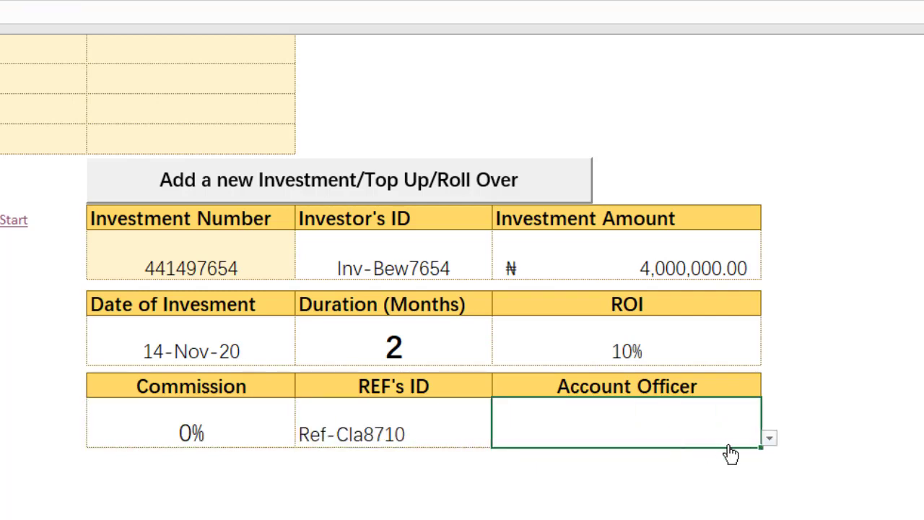
left_click(768, 439)
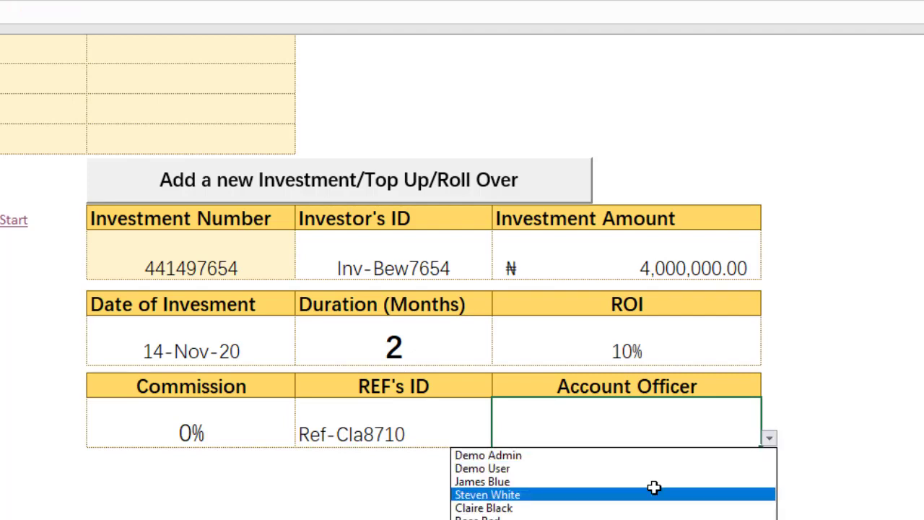
left_click(641, 507)
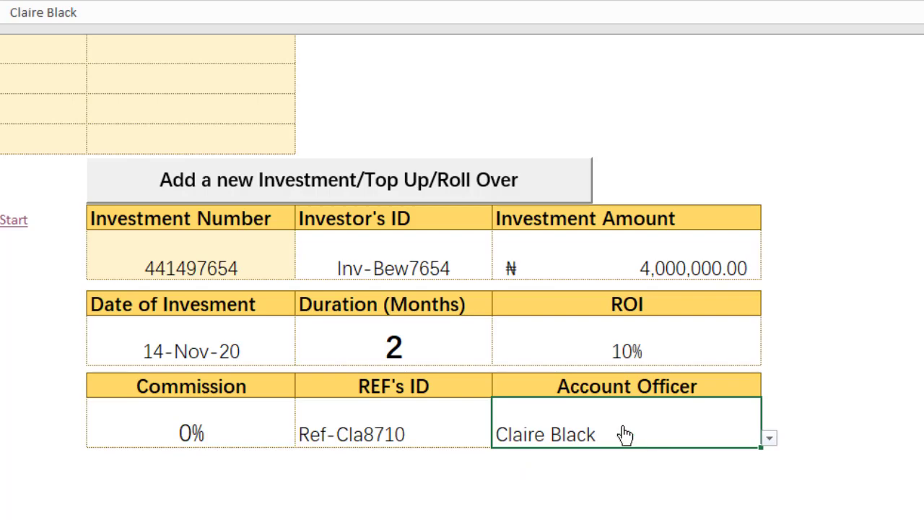
Submit the completed entry as a new investment and confirm finalising it
left_click(382, 182)
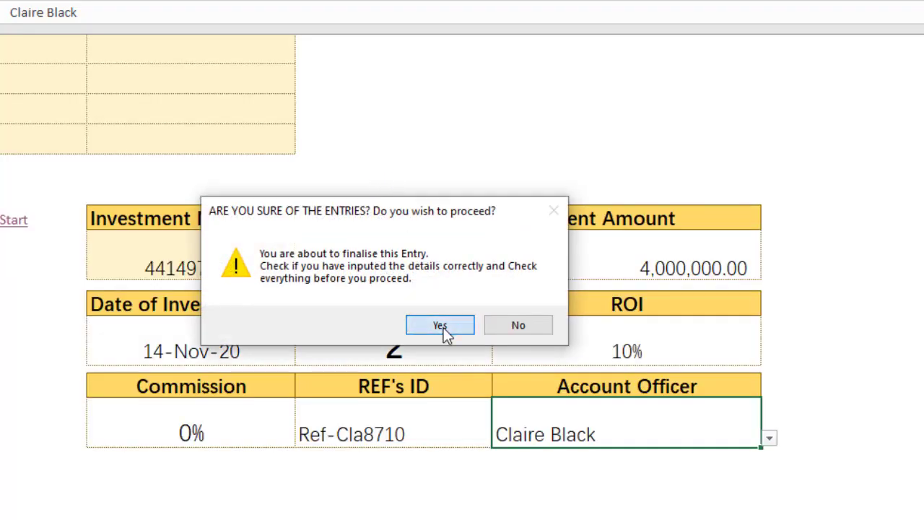
left_click(440, 325)
left_click(429, 318)
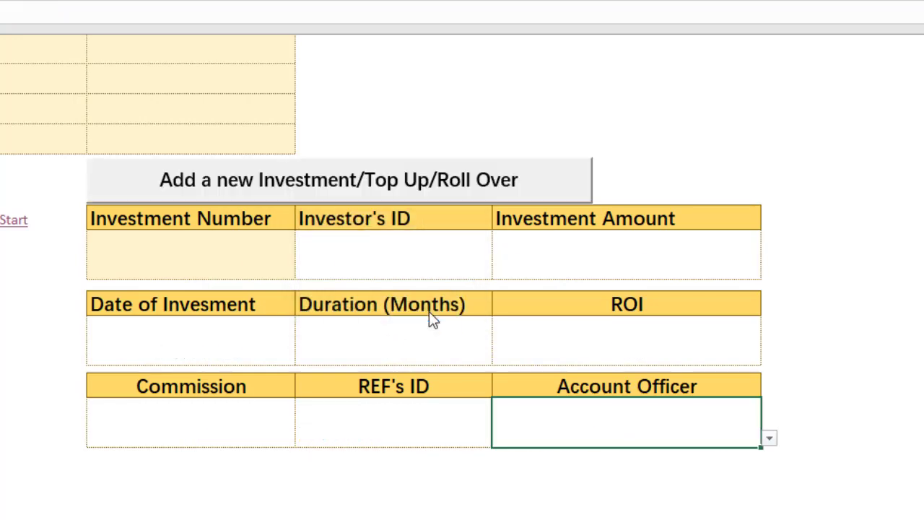
Go back to the start page, open the investors' status report and refresh it with the added investment
left_click(13, 221)
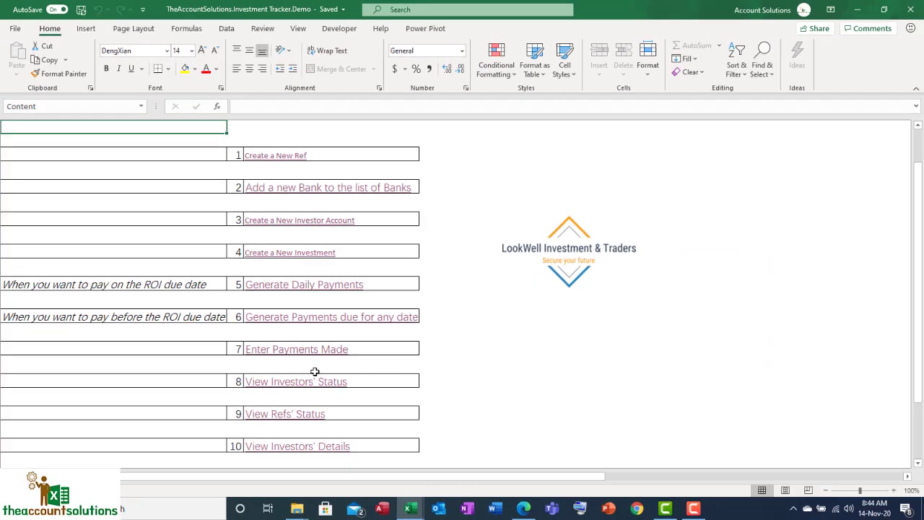
left_click(226, 426)
left_click(314, 385)
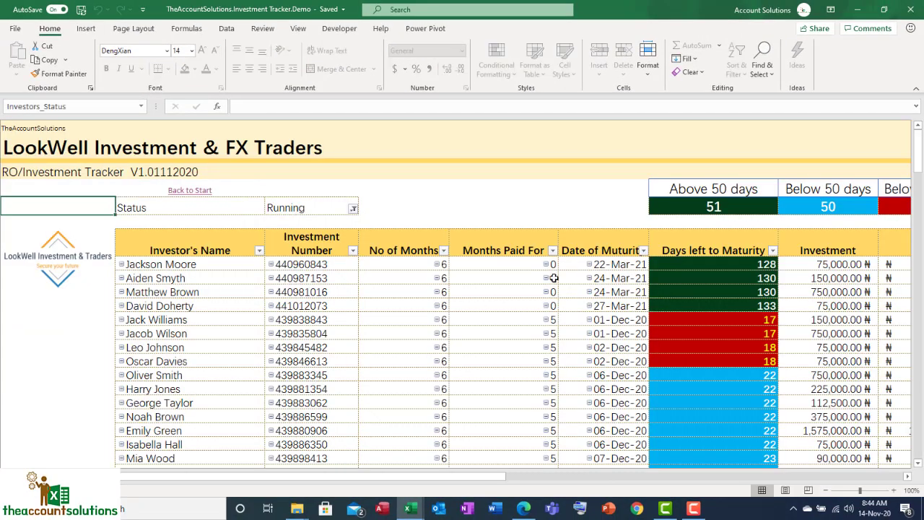
left_click_drag(505, 477, 556, 478)
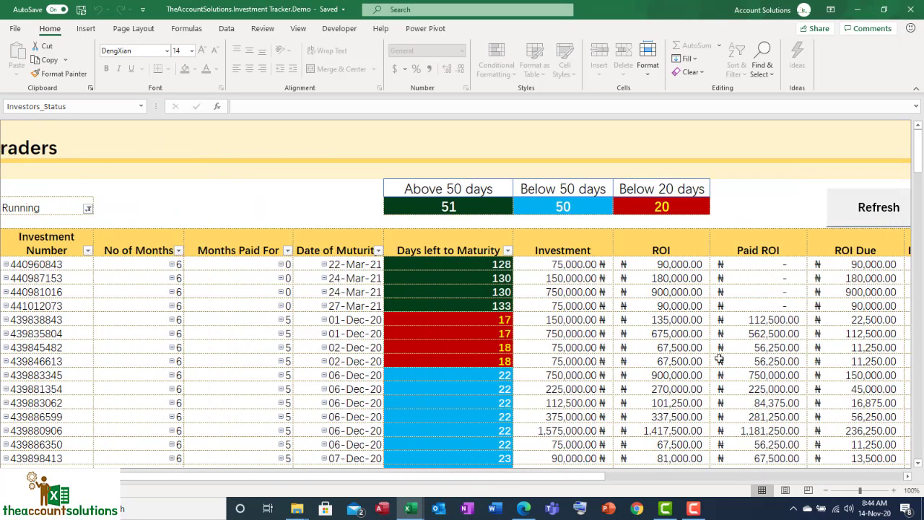
left_click(841, 221)
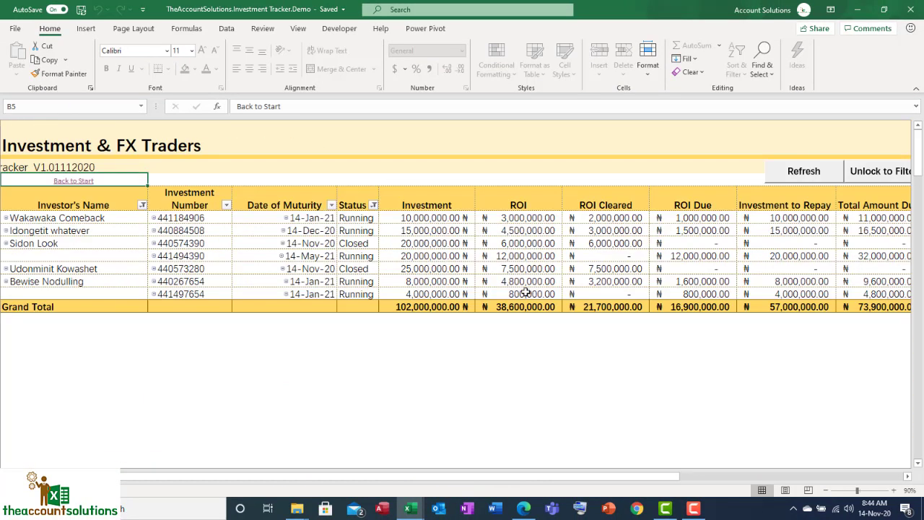
In the investors' details, unlock filtering and filter the Investor's Name column to the investor who topped up
left_click(91, 279)
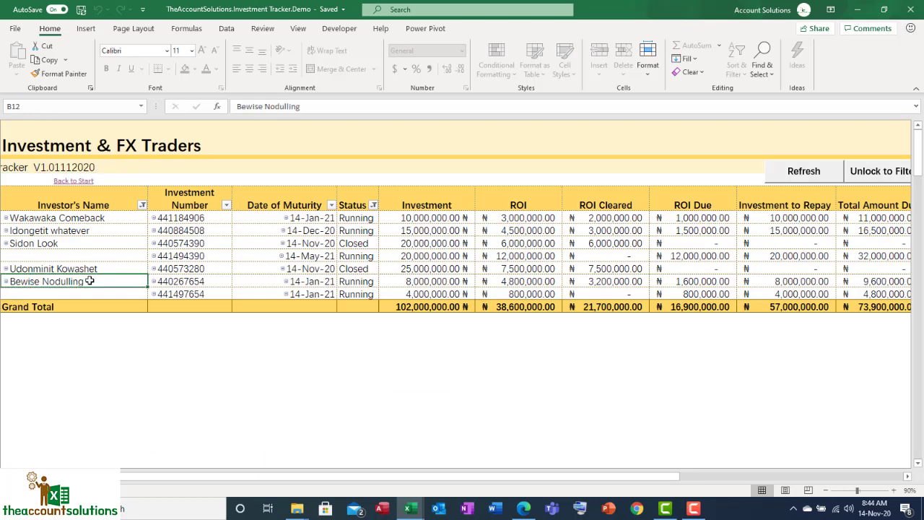
left_click(858, 174)
left_click(142, 206)
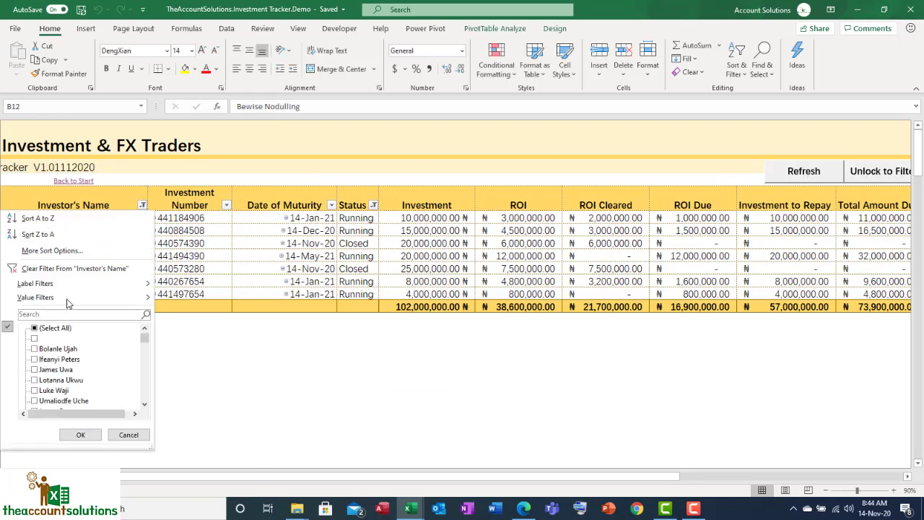
scroll(55, 354, "down", 3)
scroll(49, 373, "down", 10)
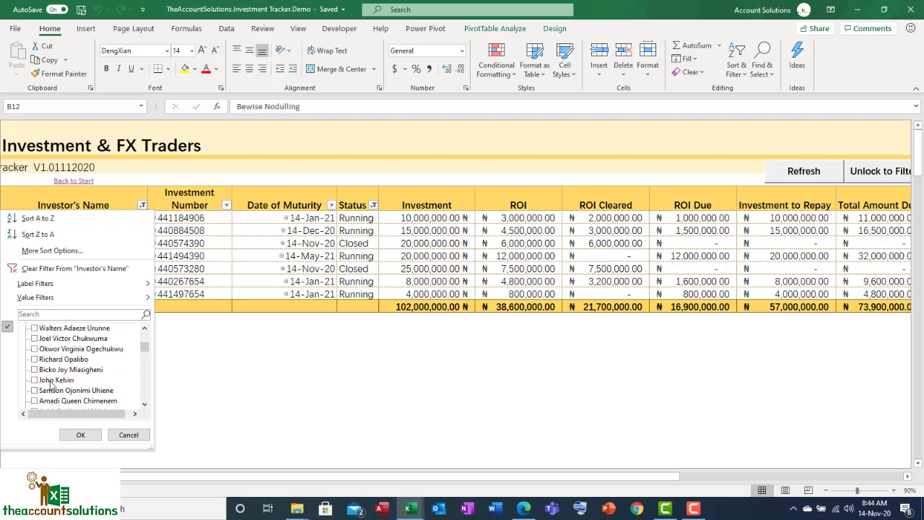
scroll(56, 396, "down", 5)
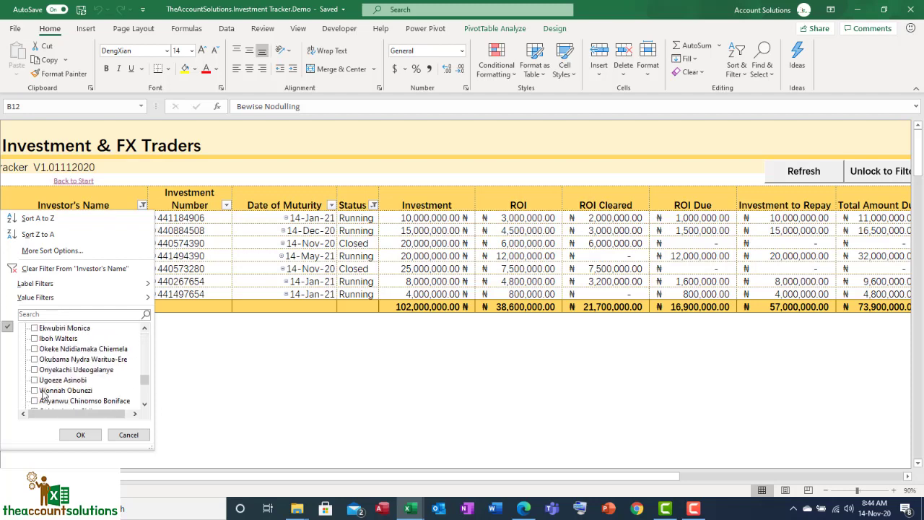
left_click(52, 315)
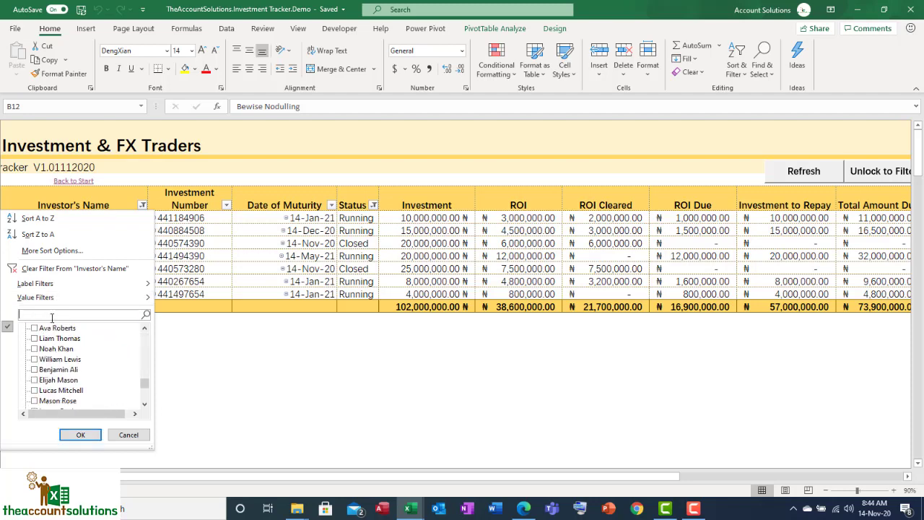
type("bewi")
key("Return")
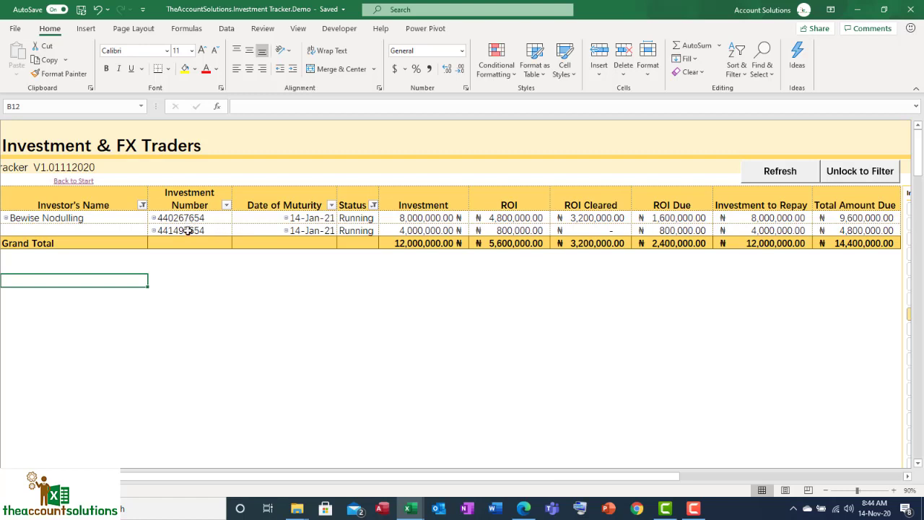
Compare the maturity dates and investment amounts of the filtered investor's original and top-up investments
left_click(296, 217)
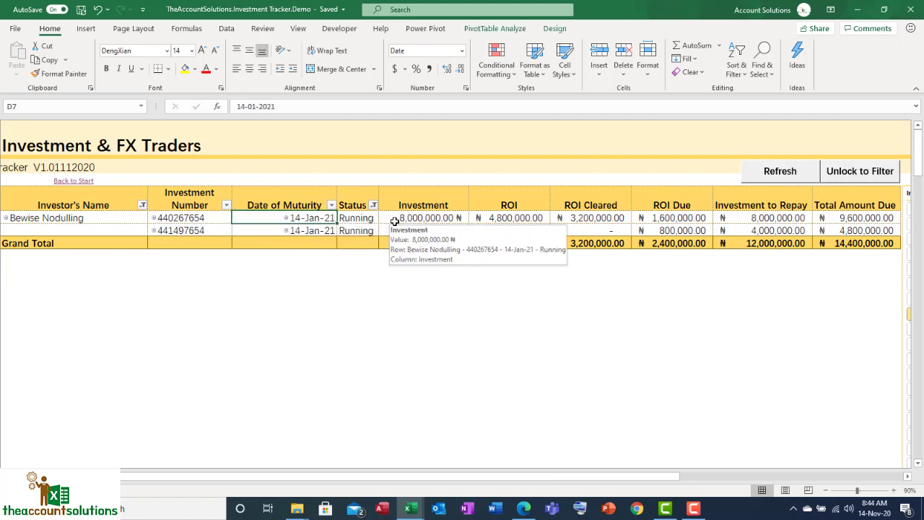
left_click(299, 231)
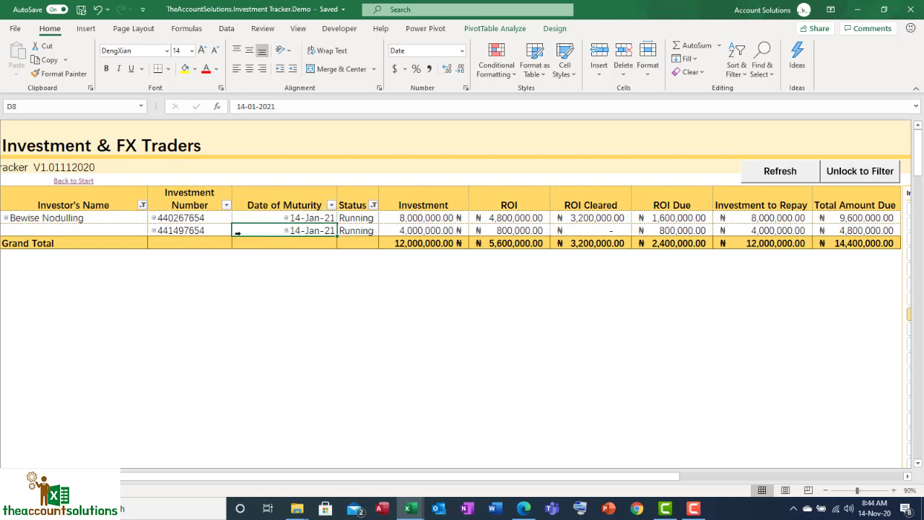
left_click(422, 217)
left_click(431, 230)
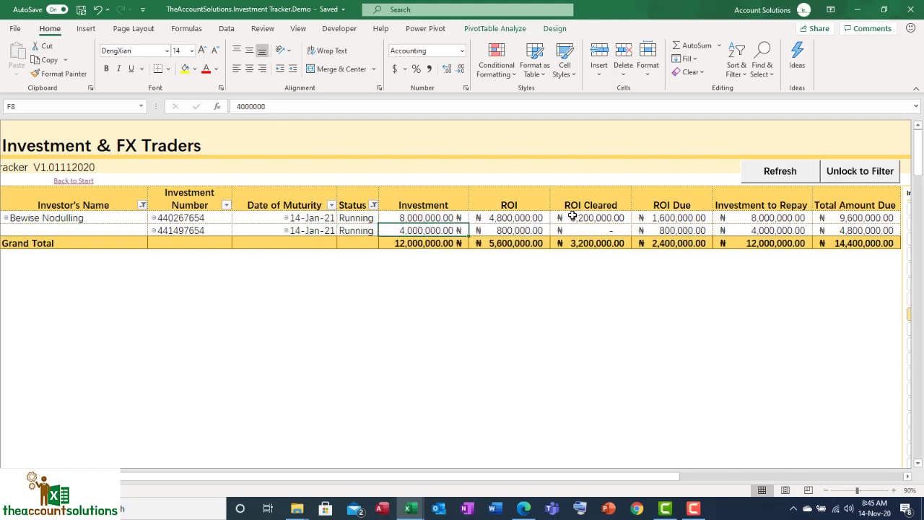
Compare the cleared ROI, ROI due, maturity date and investment numbers of the filtered investor's original and top-up investments
left_click(609, 217)
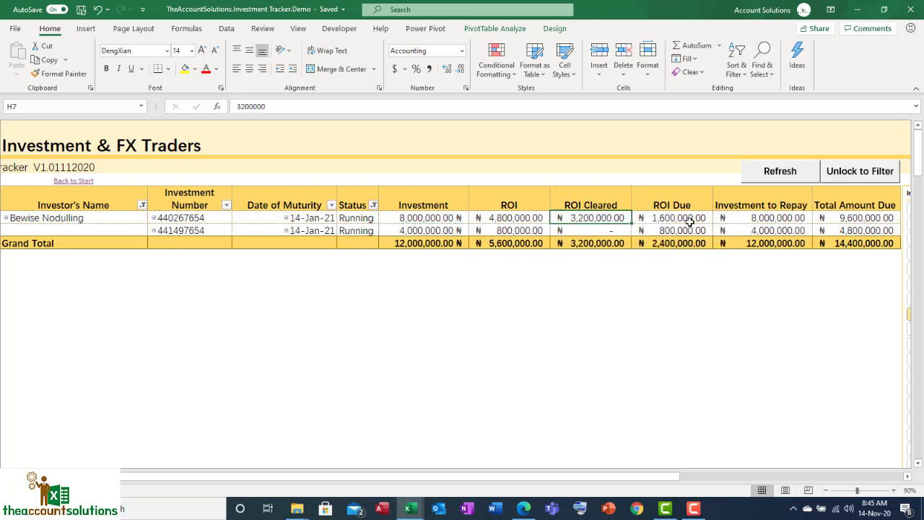
left_click(661, 228)
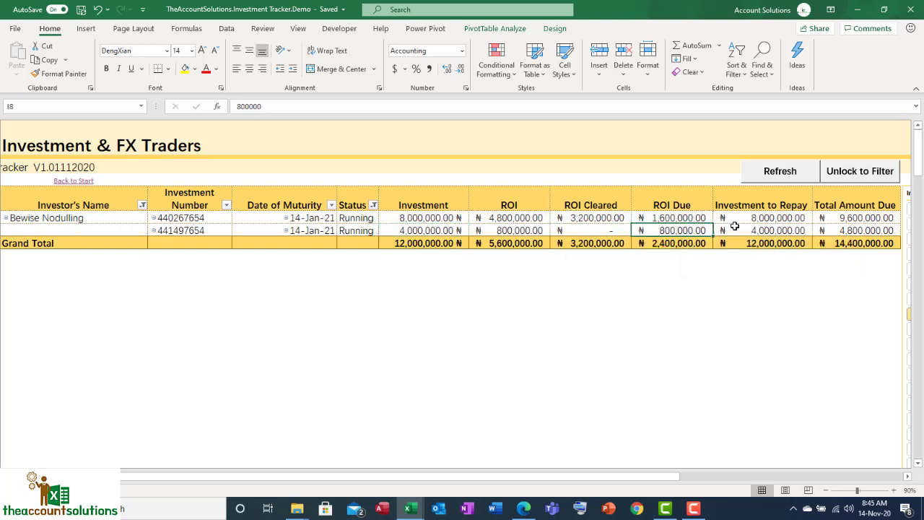
left_click(670, 217)
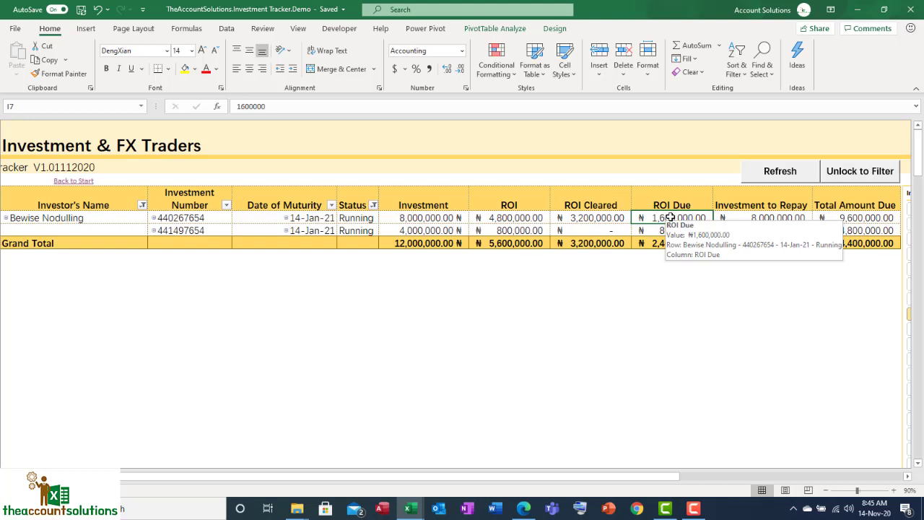
left_click(302, 229)
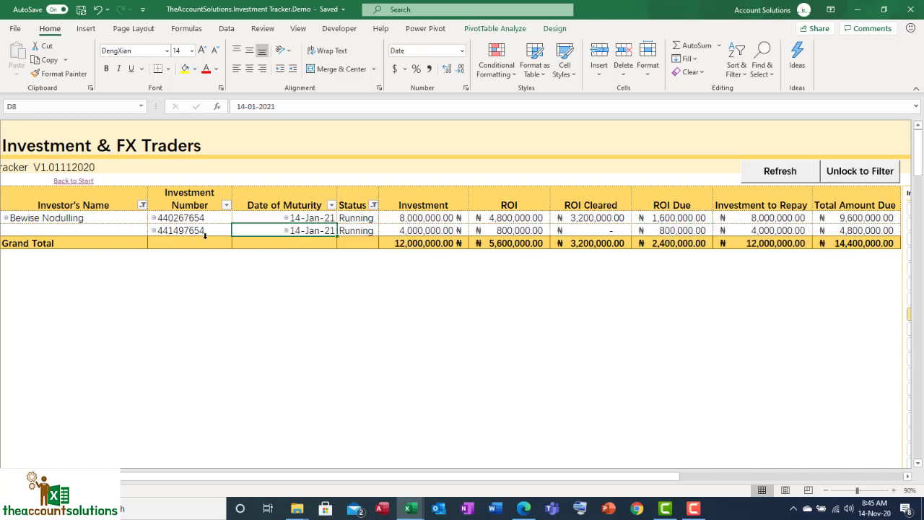
left_click_drag(197, 218, 196, 231)
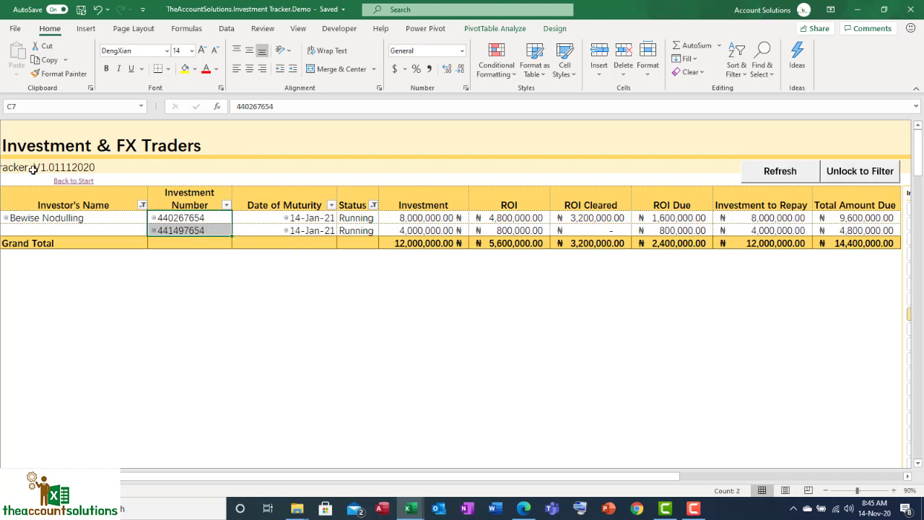
From the start page, open the payments due for any date, set the ROI date to 14/12/20 and generate the data
left_click(71, 181)
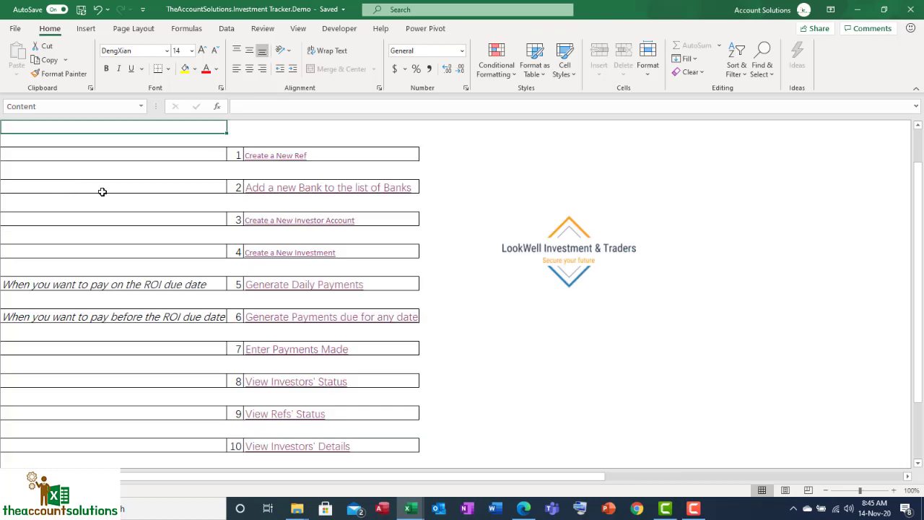
left_click(286, 321)
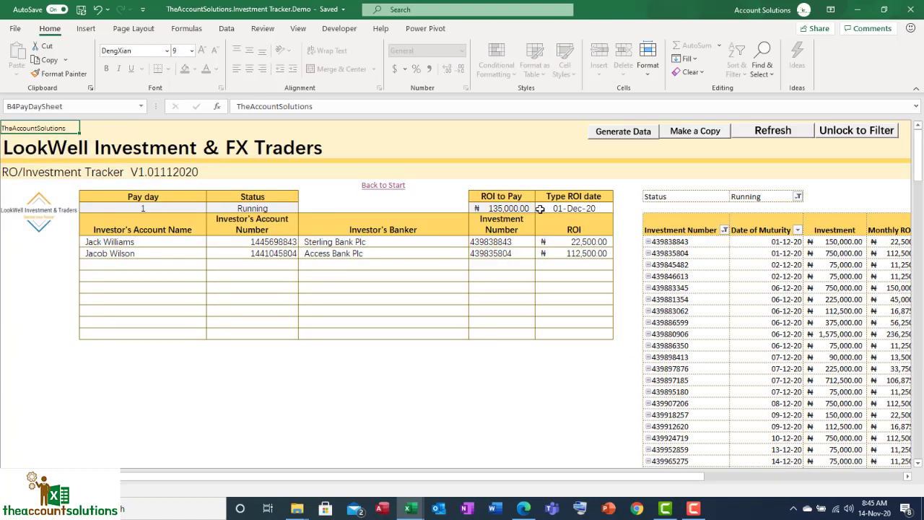
left_click(553, 209)
type("14")
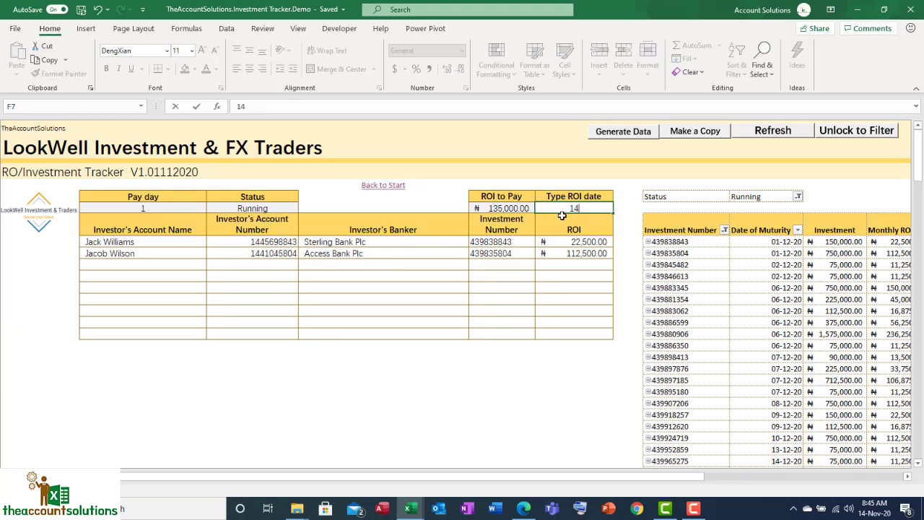
type("/12/20")
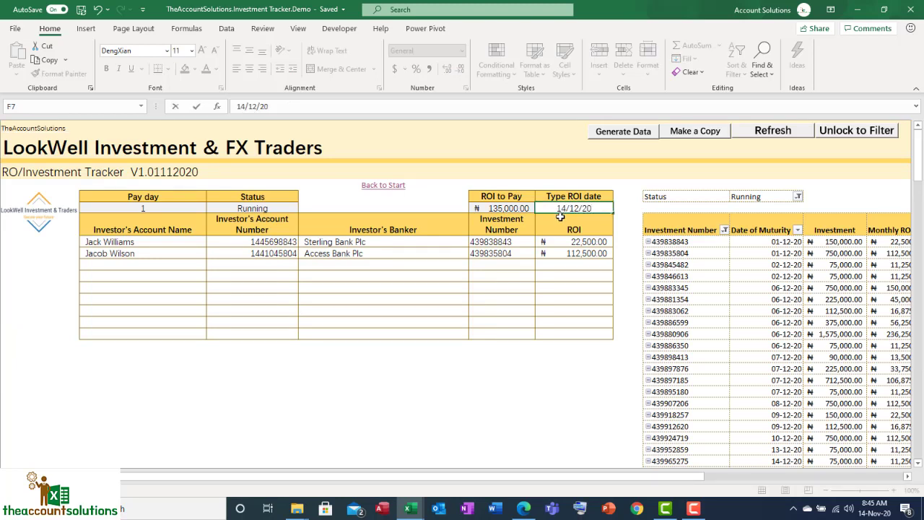
left_click(452, 198)
left_click(623, 132)
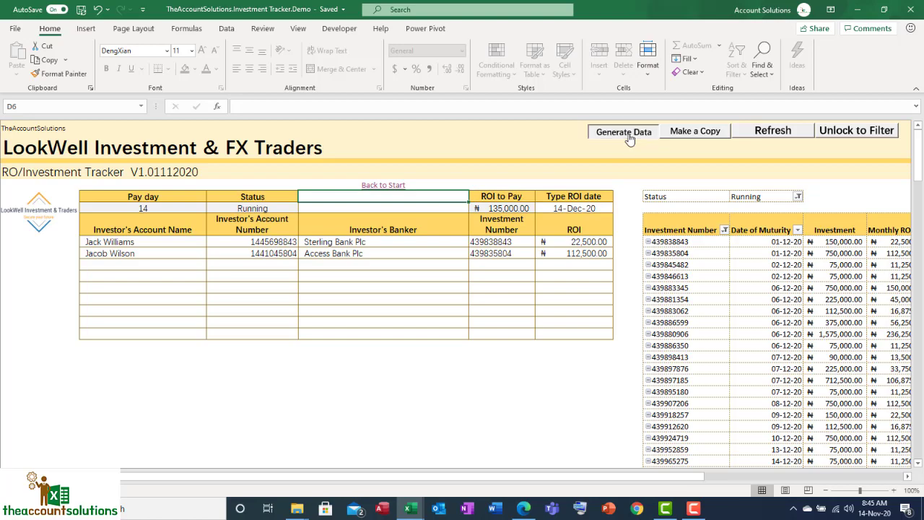
In the generated payment list, check the account name, account number and banker on the topped-up investor's two rows
left_click(169, 300)
left_click(161, 280)
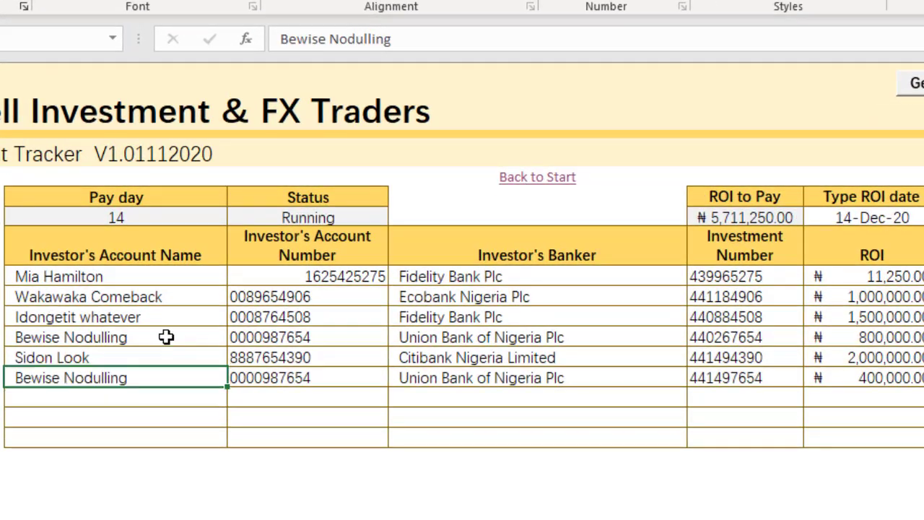
left_click(257, 335)
left_click(269, 390)
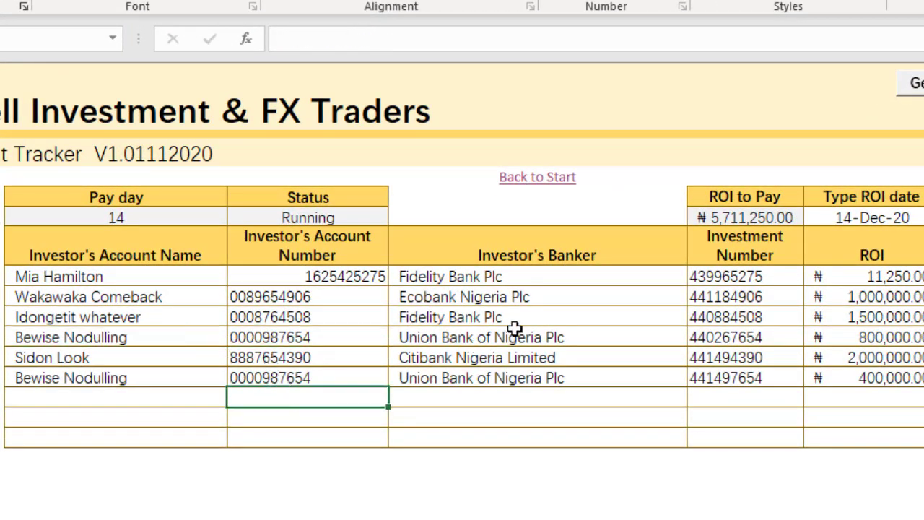
left_click(514, 330)
Compare the ROI amounts due on the topped-up investor's original and top-up investments in the payment list
left_click(893, 332)
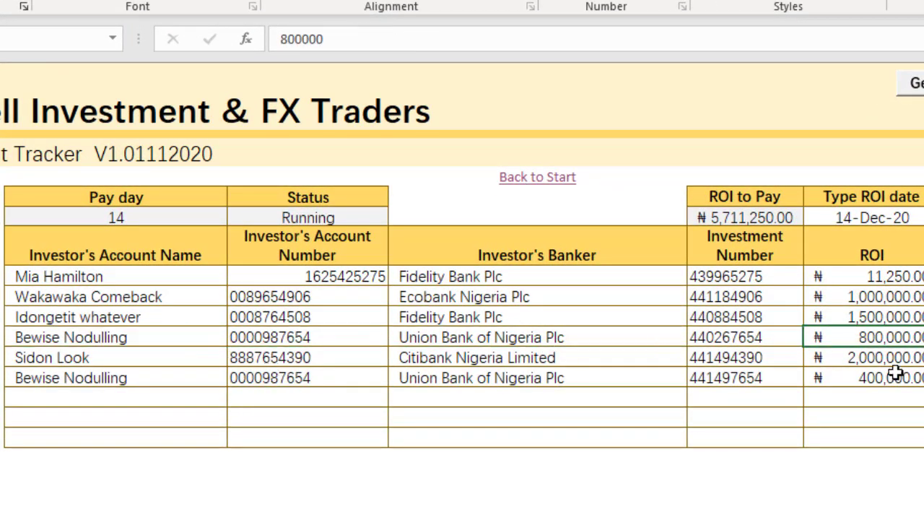
left_click(882, 376)
left_click(871, 337)
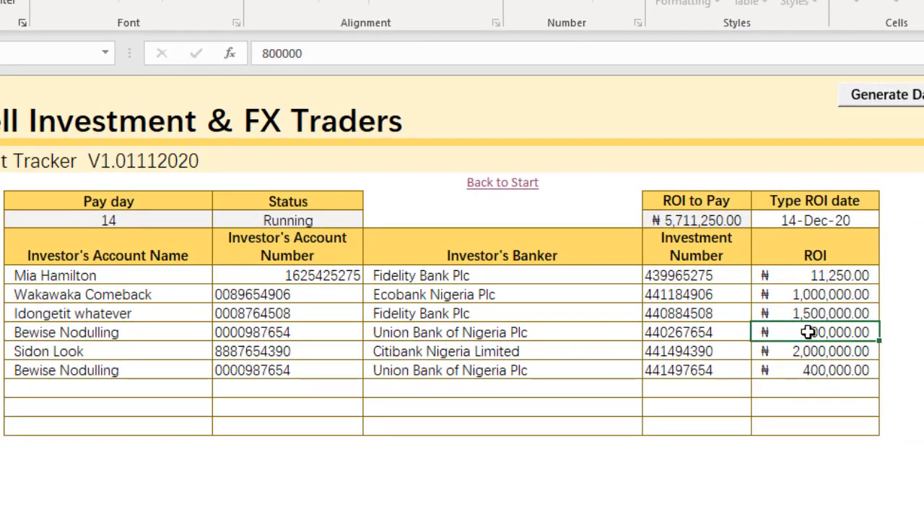
left_click(824, 370)
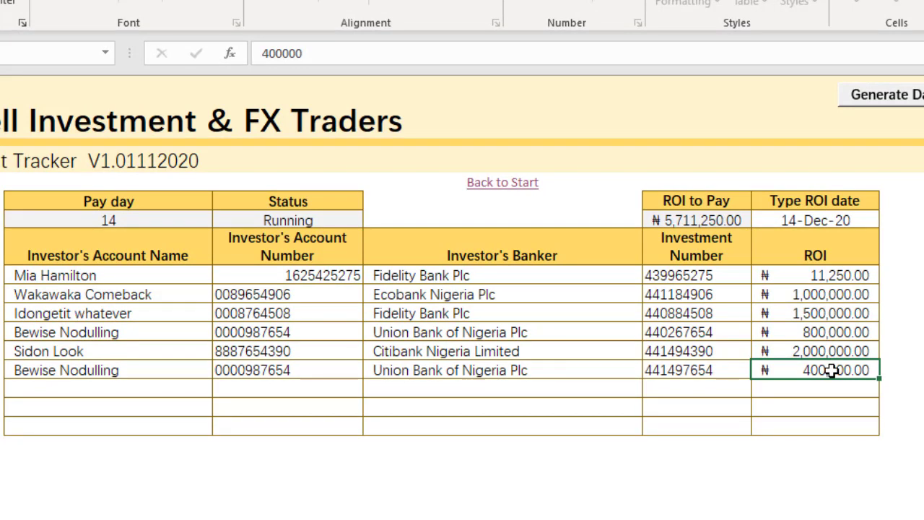
left_click(820, 333)
left_click(835, 349)
left_click(818, 368)
left_click(801, 332)
left_click(812, 371)
Match each of the topped-up investor's two payment entries to its own ROI amount
left_click(85, 340)
left_click(253, 326)
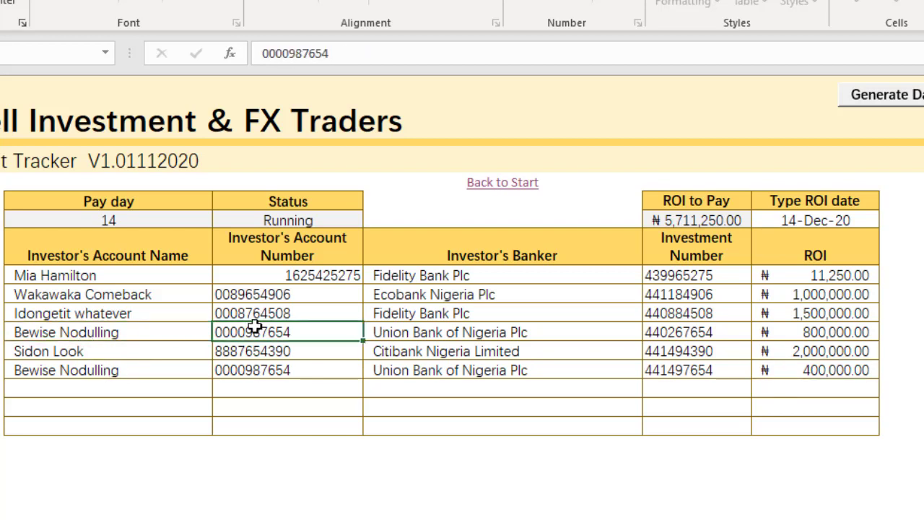
left_click(820, 332)
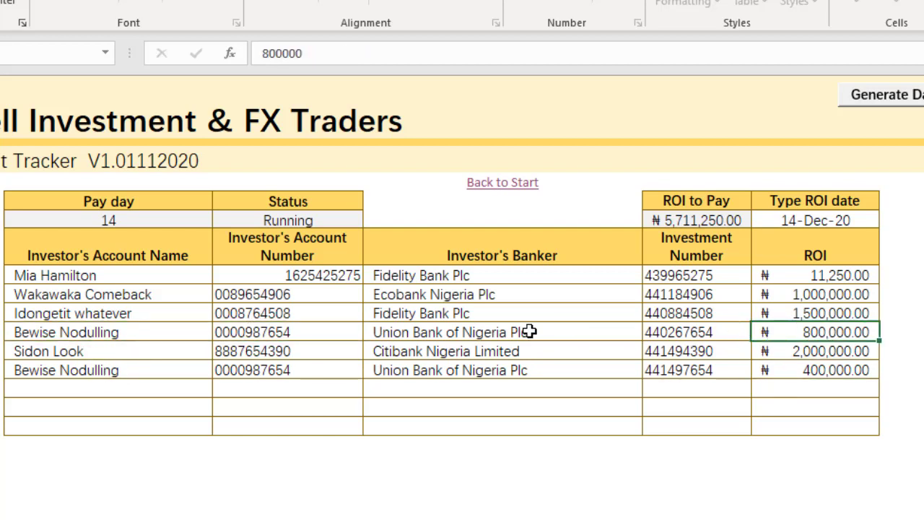
left_click(78, 372)
left_click(782, 367)
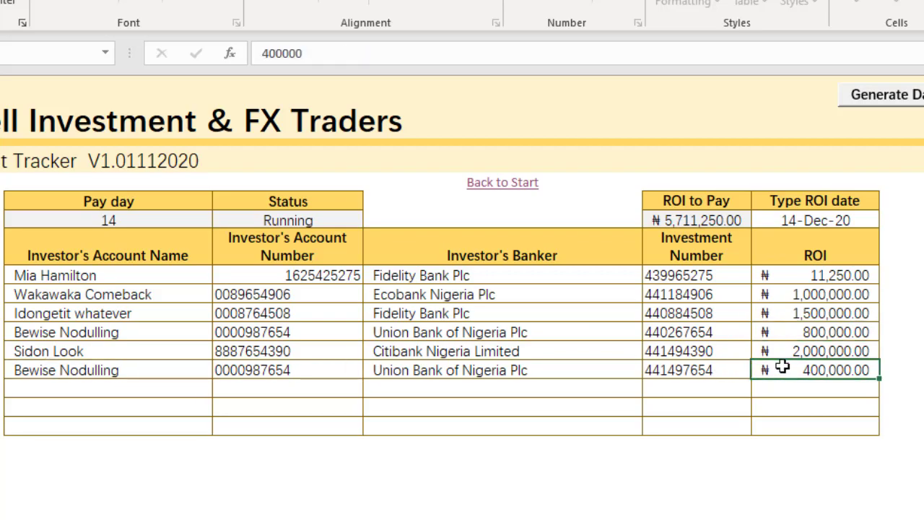
From the start page, open the new investment form, view the Duration (Months) options and return to the start page
left_click(504, 184)
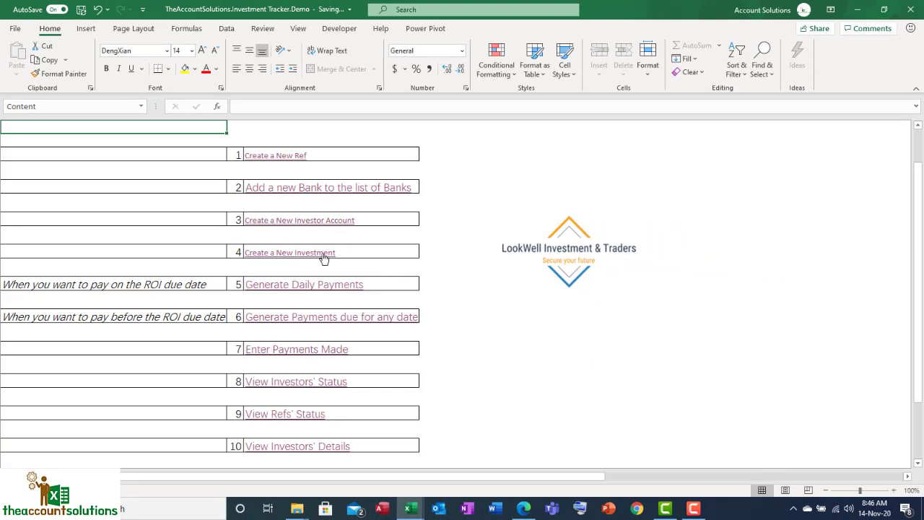
left_click(322, 253)
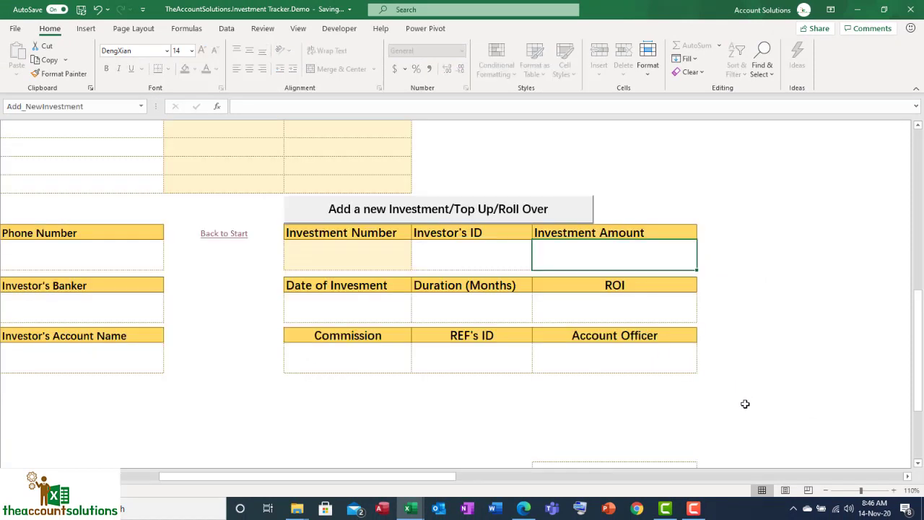
left_click(498, 315)
left_click(537, 317)
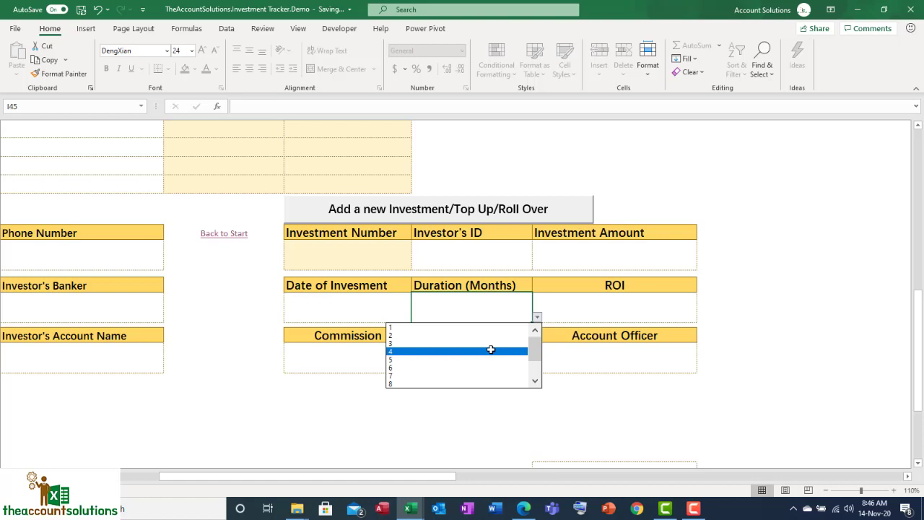
left_click(455, 367)
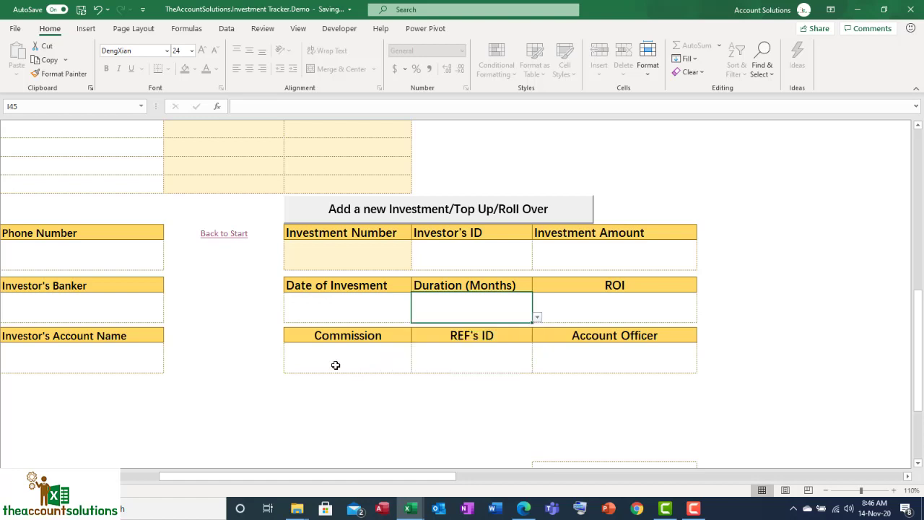
left_click(237, 233)
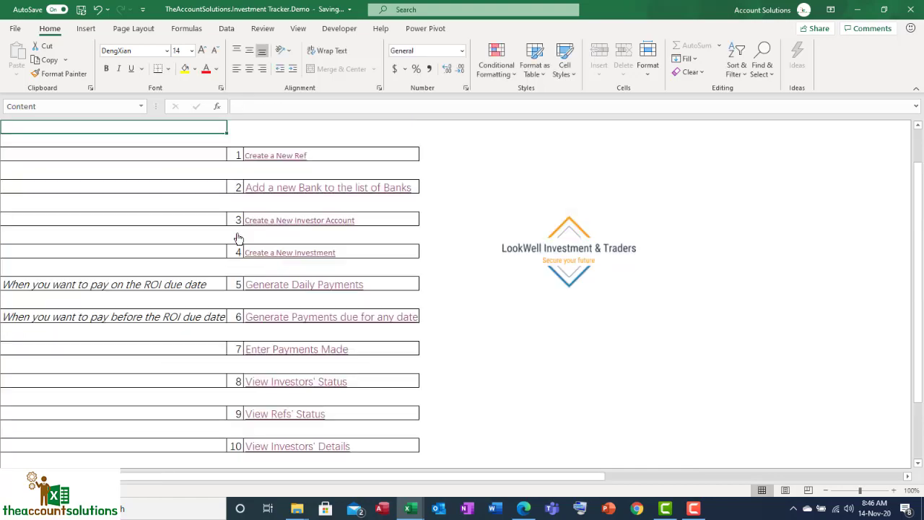
Open the investors' status report and locate both investment numbers of the investor who topped up
left_click(307, 382)
scroll(458, 265, "down", 10)
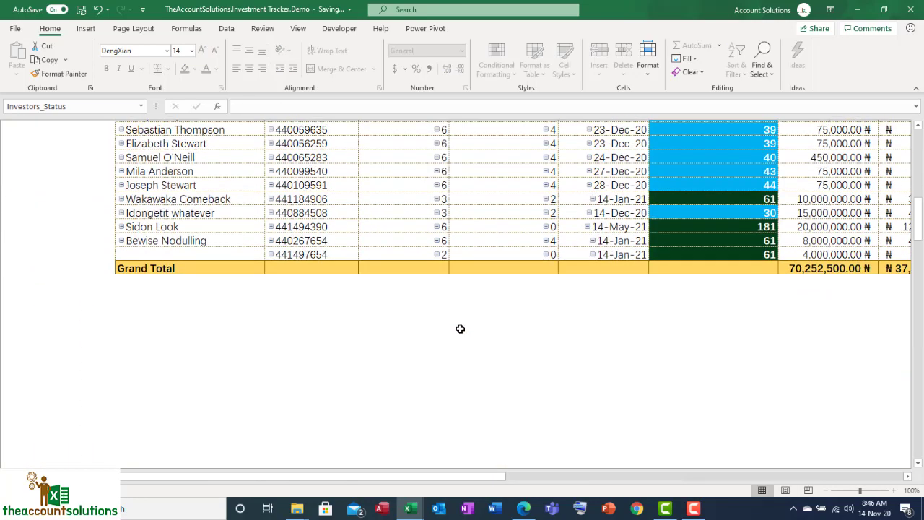
scroll(457, 325, "up", 1)
left_click(213, 268)
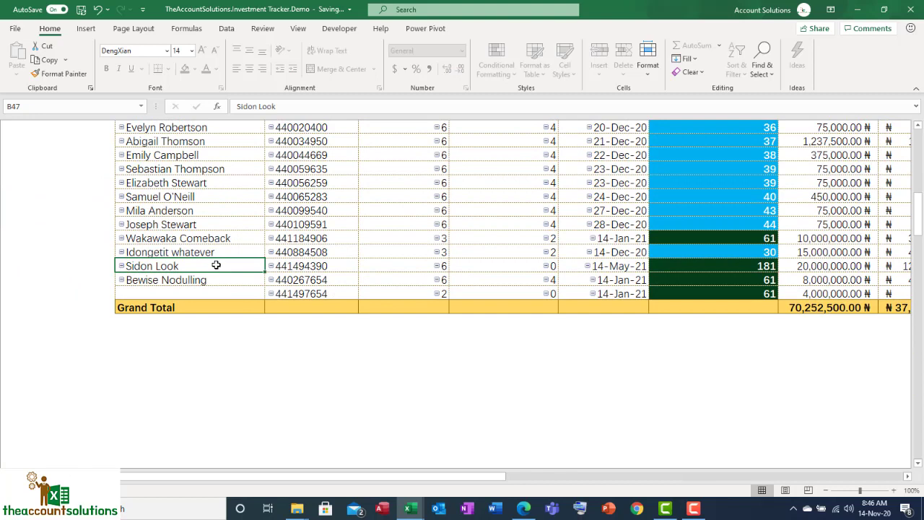
left_click(216, 280)
left_click(291, 285)
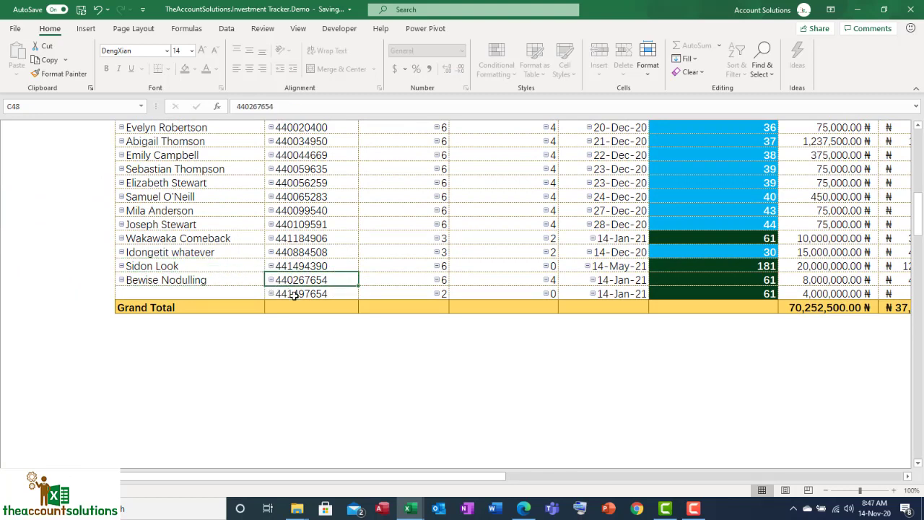
left_click(295, 295)
Compare the number of months, months paid for and days left to maturity of the investor's original and top-up investments
left_click(424, 282)
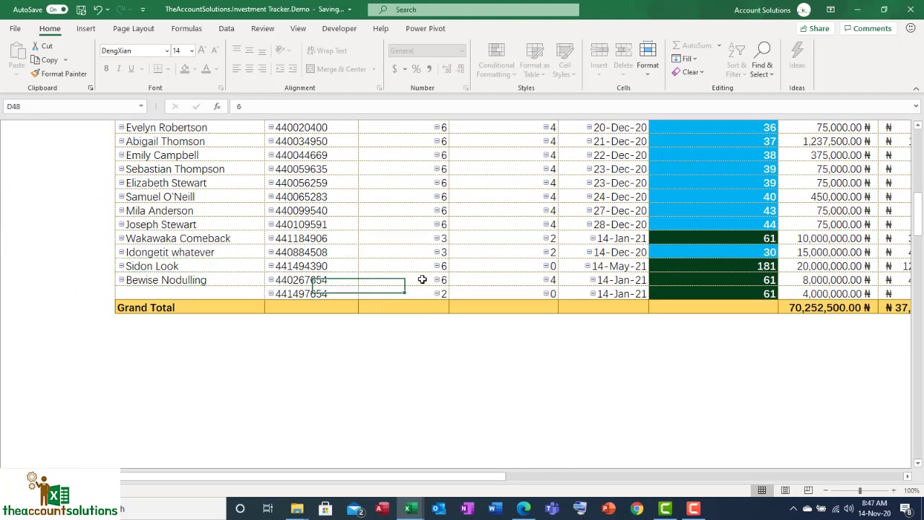
left_click(522, 280)
left_click(437, 292)
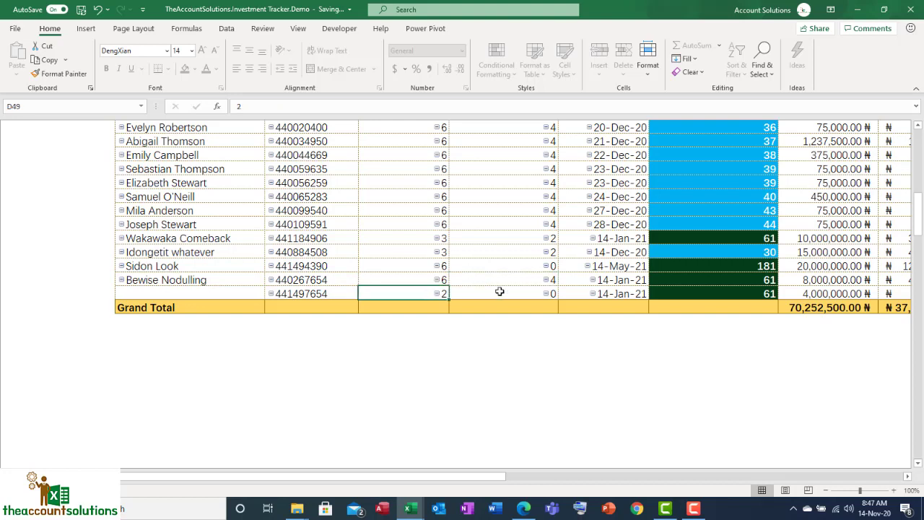
left_click(505, 292)
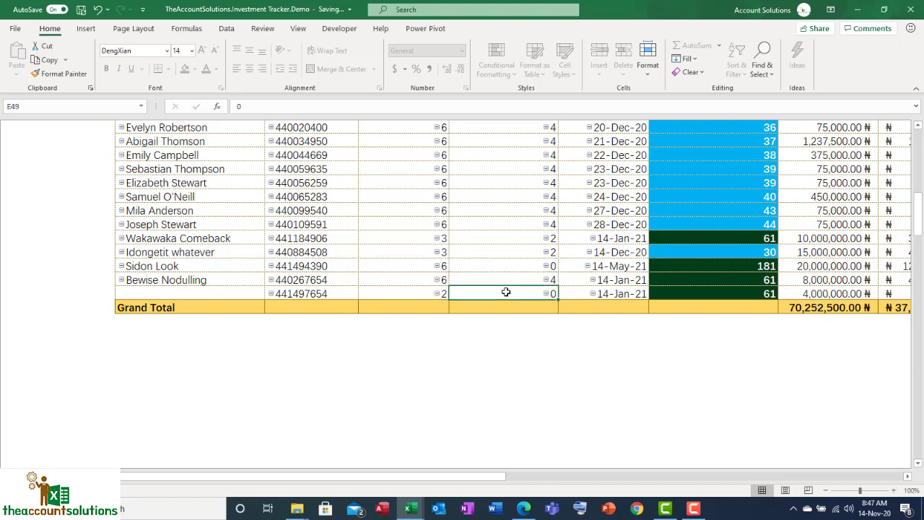
left_click(680, 283)
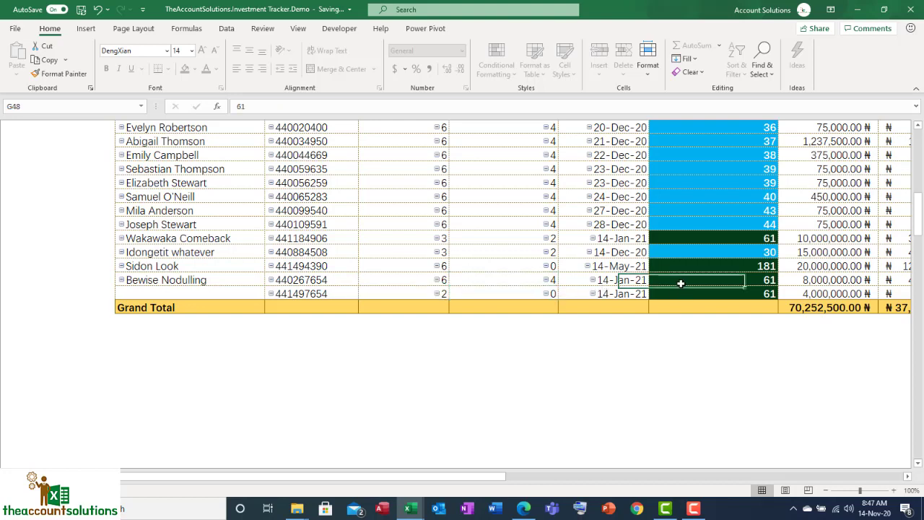
left_click(687, 293)
left_click(687, 279)
left_click(695, 293)
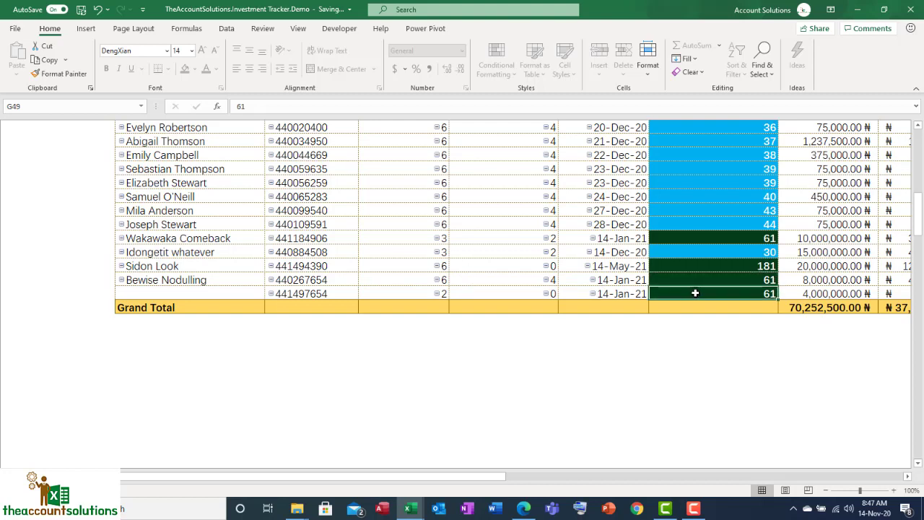
left_click(691, 282)
left_click(207, 280)
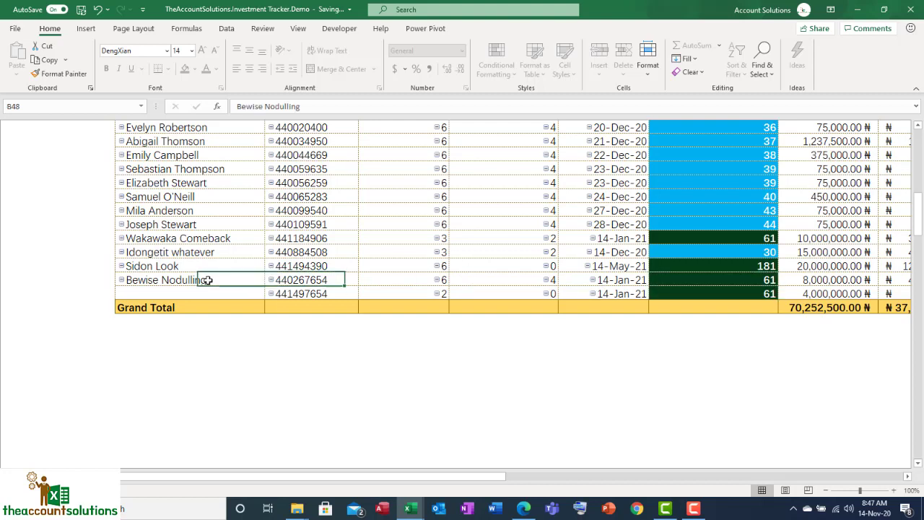
left_click(312, 282)
Return from the investors' status report to the start page
scroll(324, 291, "up", 10)
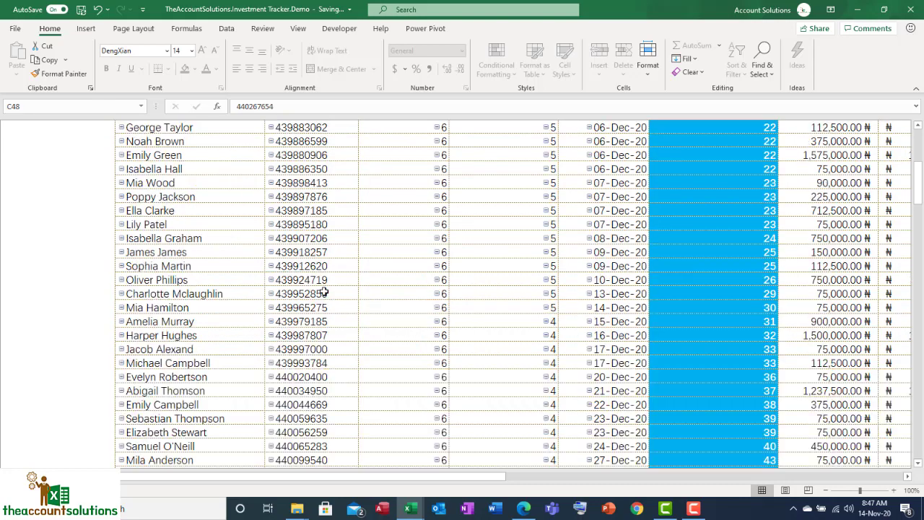
left_click_drag(395, 480, 376, 480)
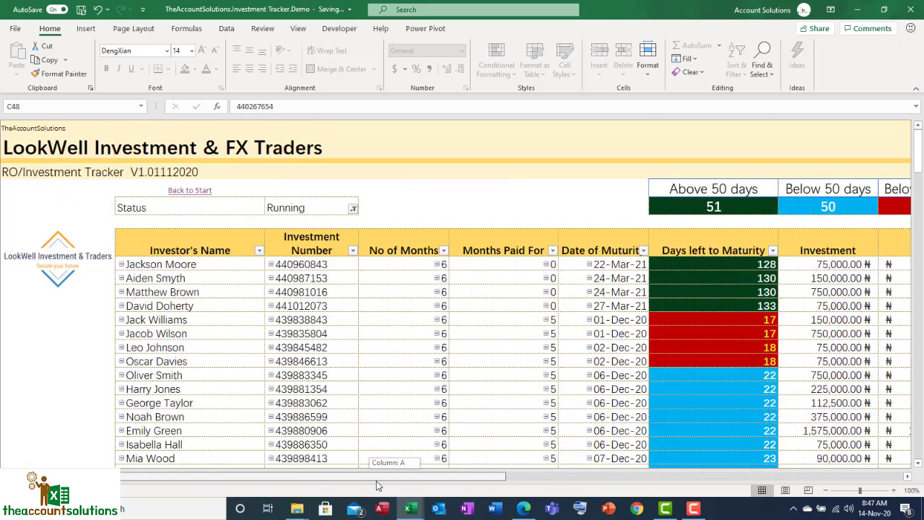
left_click(192, 190)
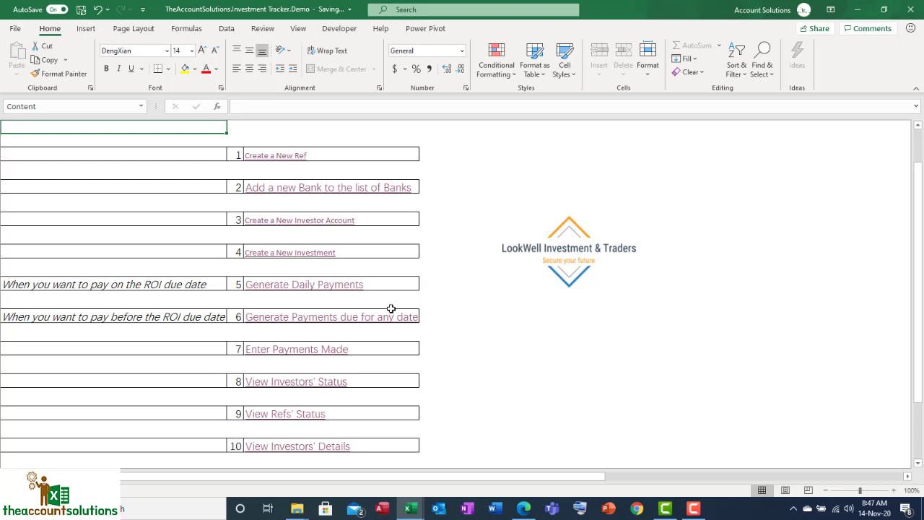
Open the payment report from the start page, refresh it and look through the listed payments
scroll(392, 307, "down", 2)
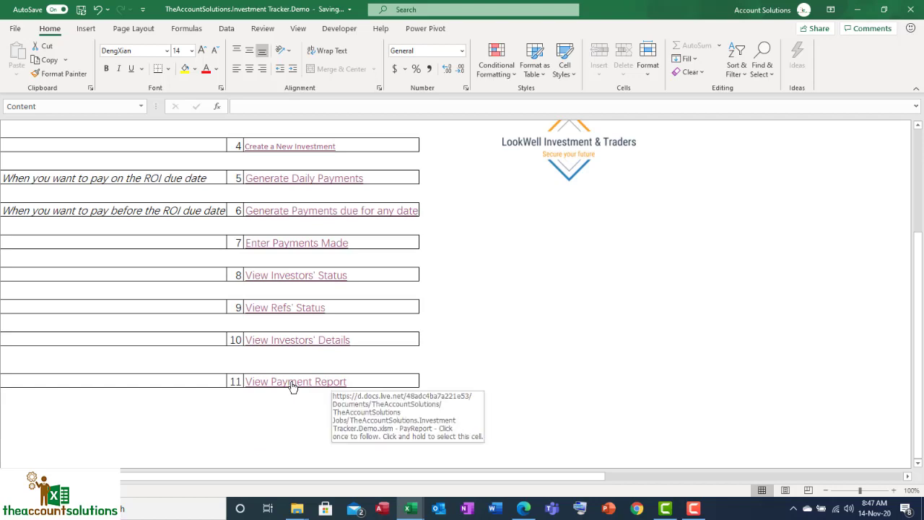
left_click(292, 383)
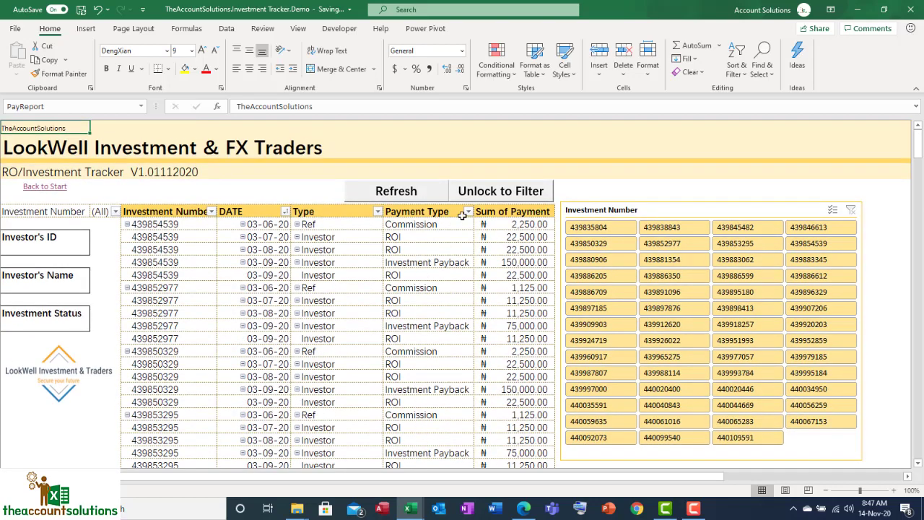
left_click(416, 191)
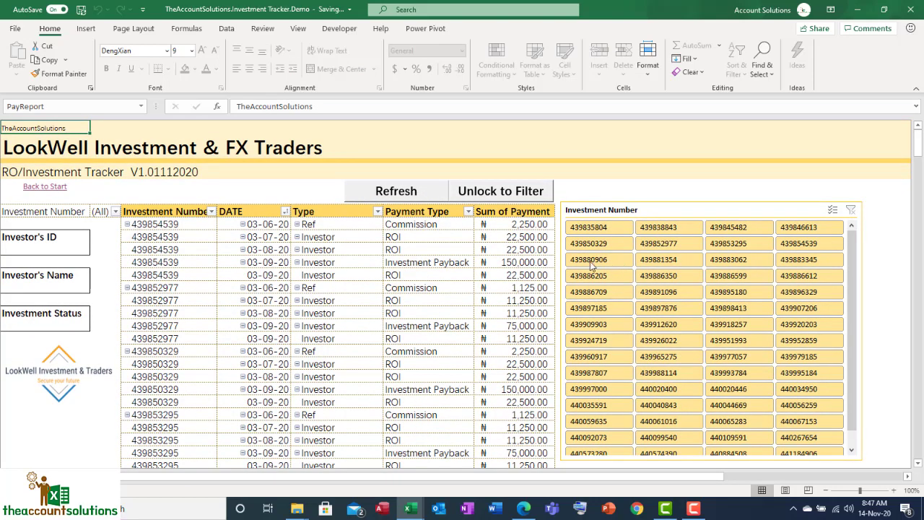
scroll(333, 335, "down", 8)
scroll(396, 305, "down", 9)
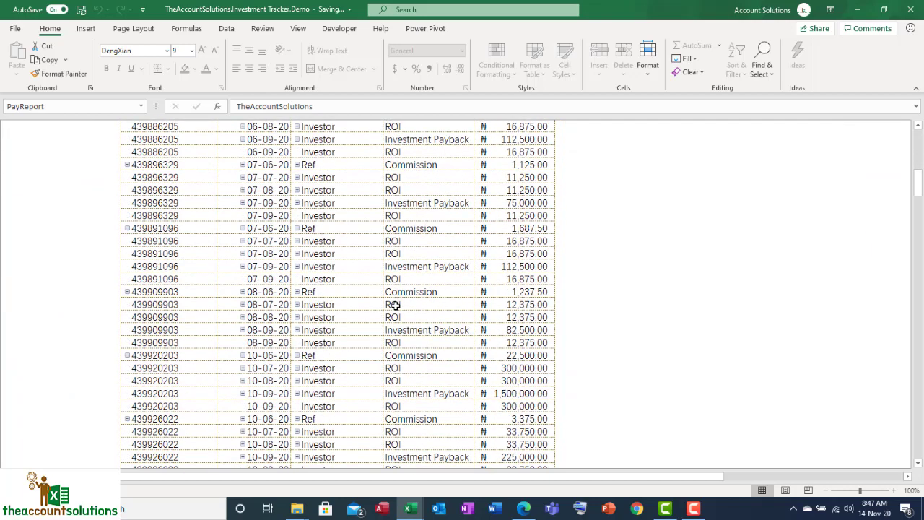
scroll(396, 305, "up", 18)
scroll(396, 305, "up", 1)
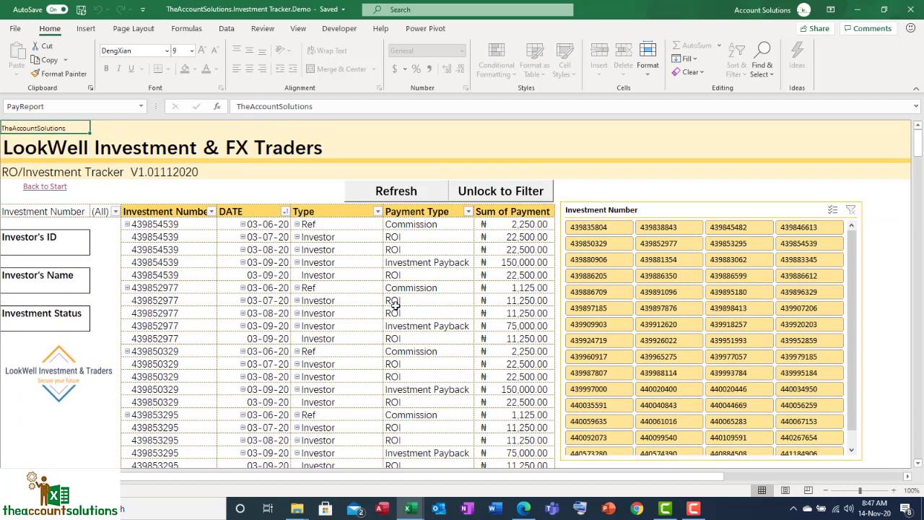
Unlock the payment report for filtering and examine the Investor's ID, Investor's Name and Investment Status fields
left_click(493, 192)
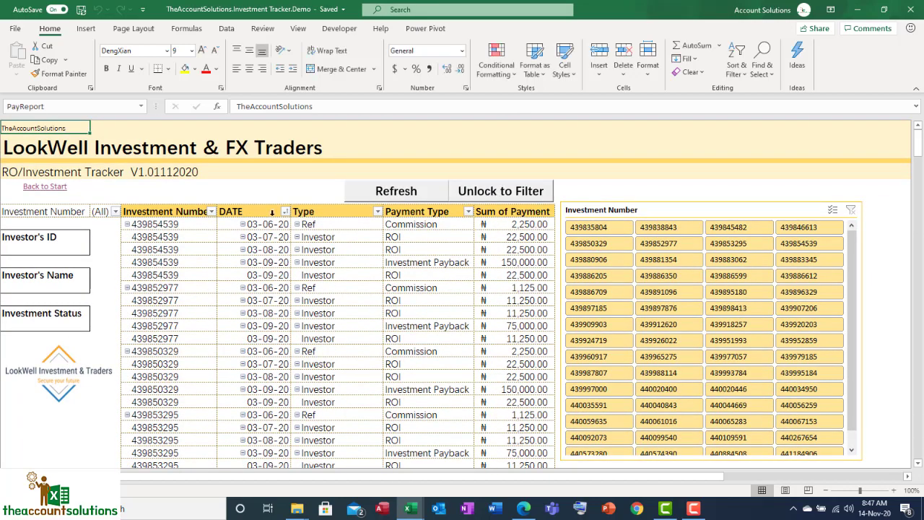
left_click(54, 246)
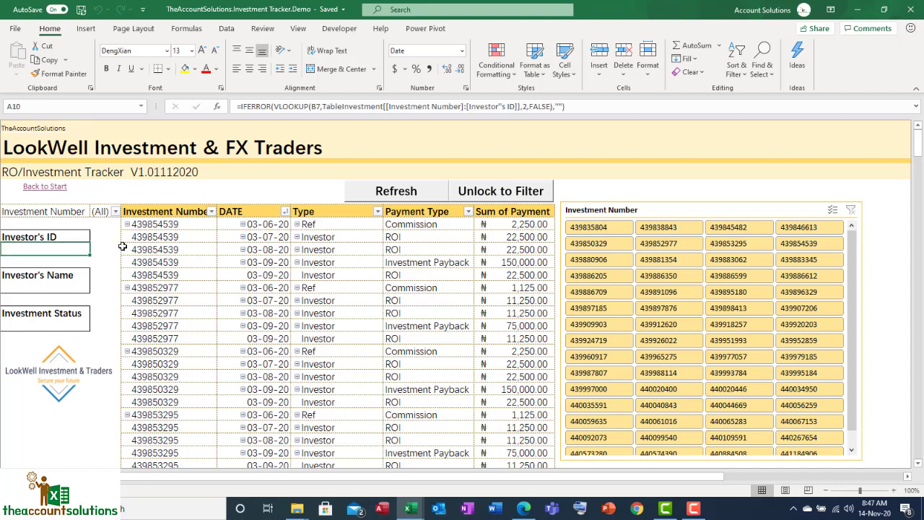
left_click(165, 249)
left_click(57, 275)
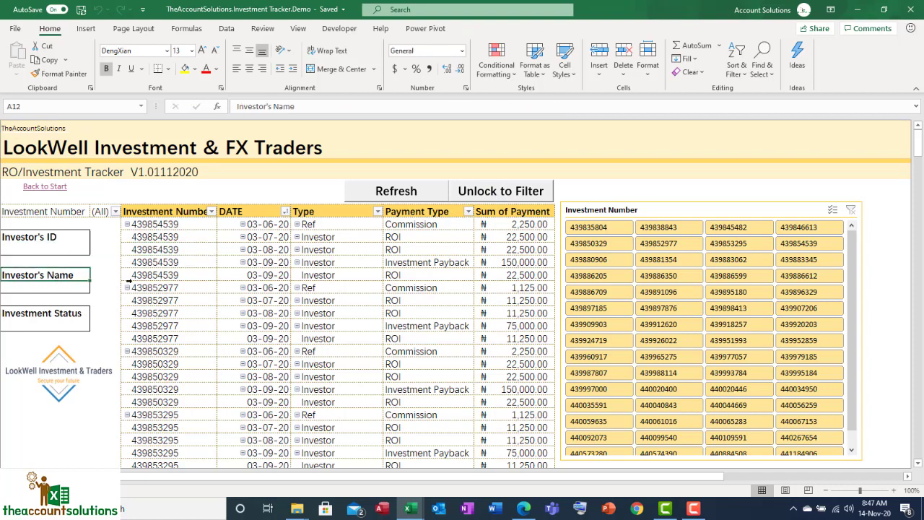
left_click(62, 315)
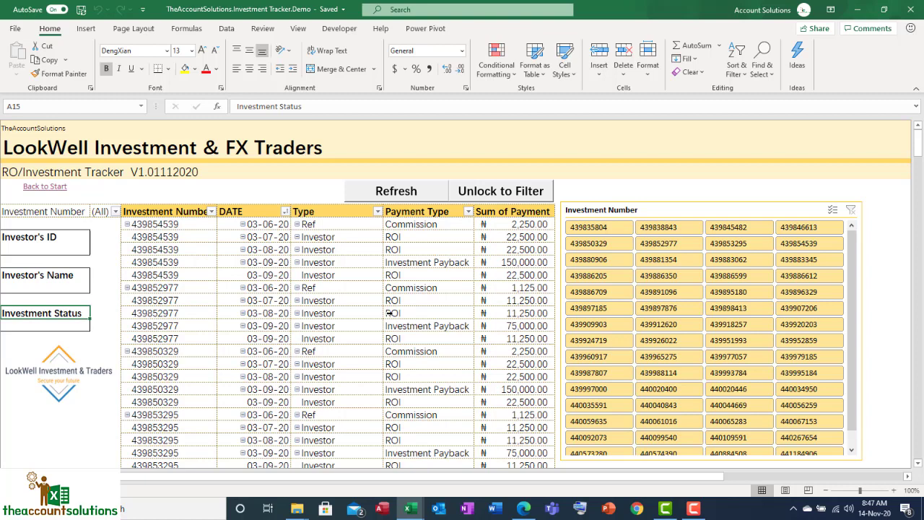
left_click(50, 249)
left_click(55, 288)
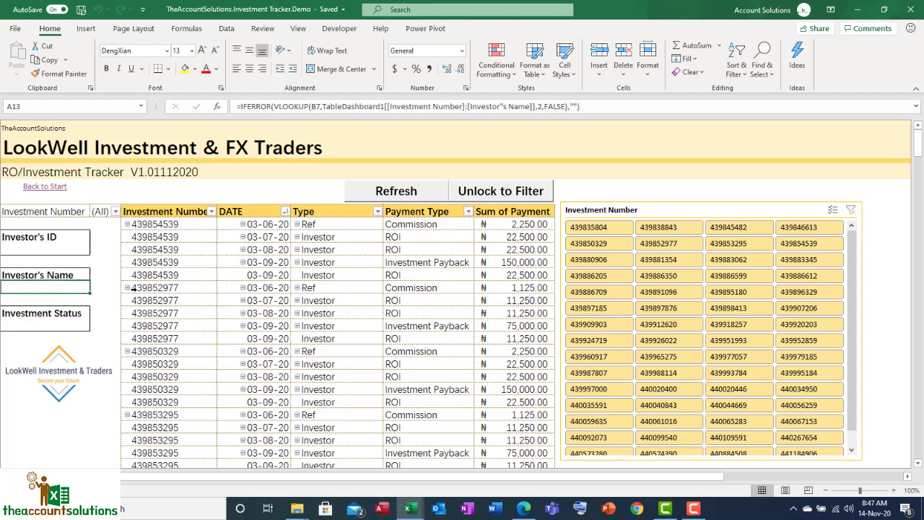
left_click(133, 288)
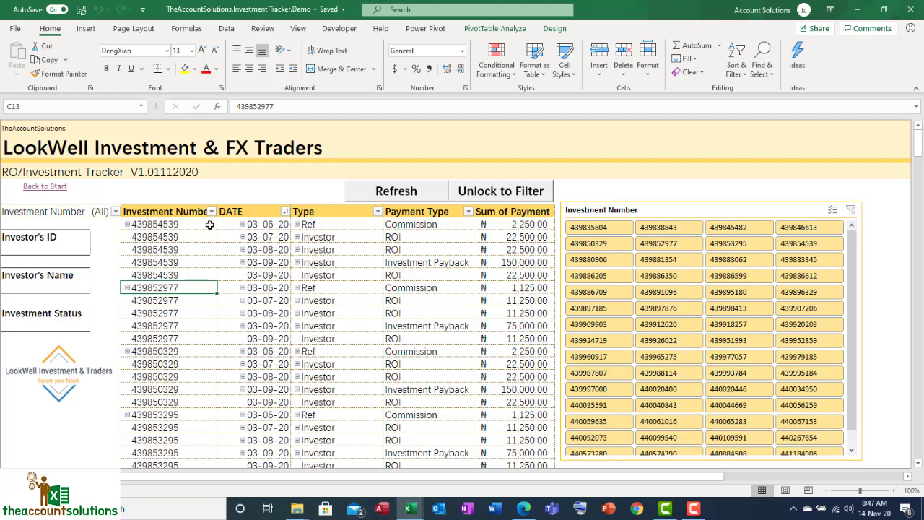
Filter the payment report by the investor's investment number and examine its ROI and commission payments
left_click(116, 211)
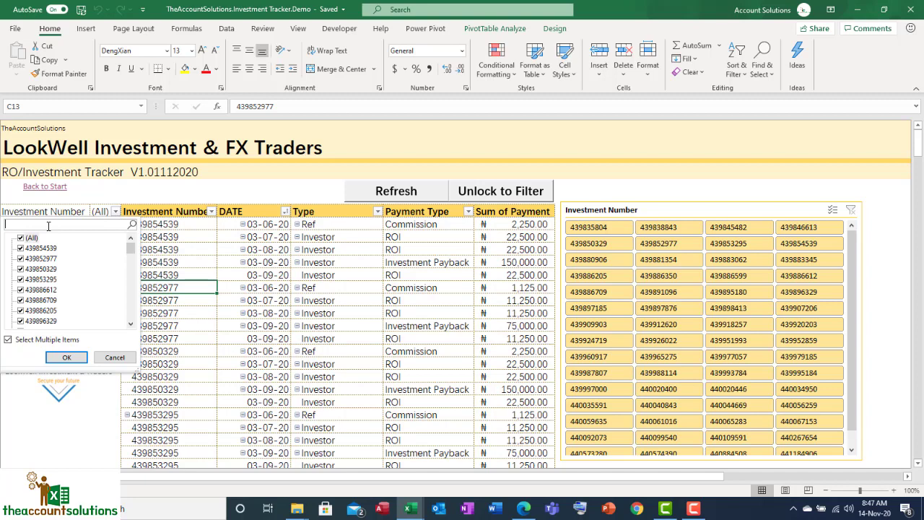
type("44")
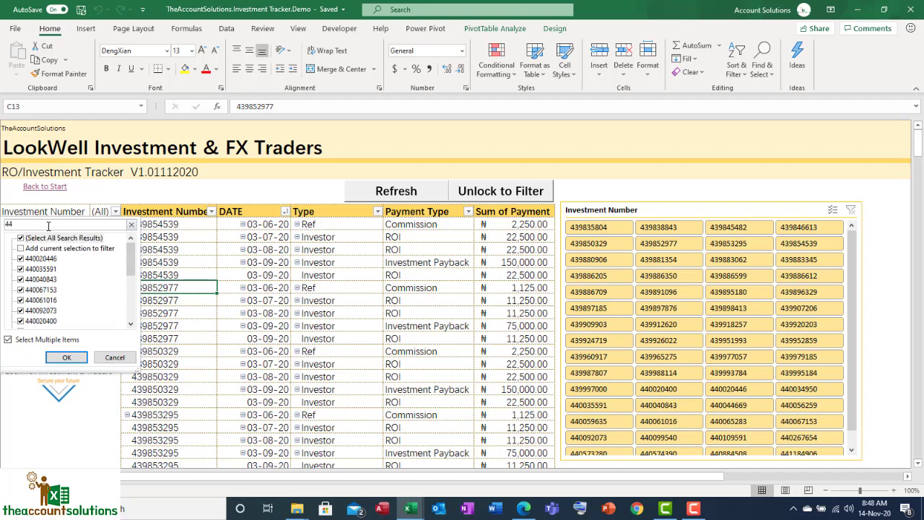
type("0884")
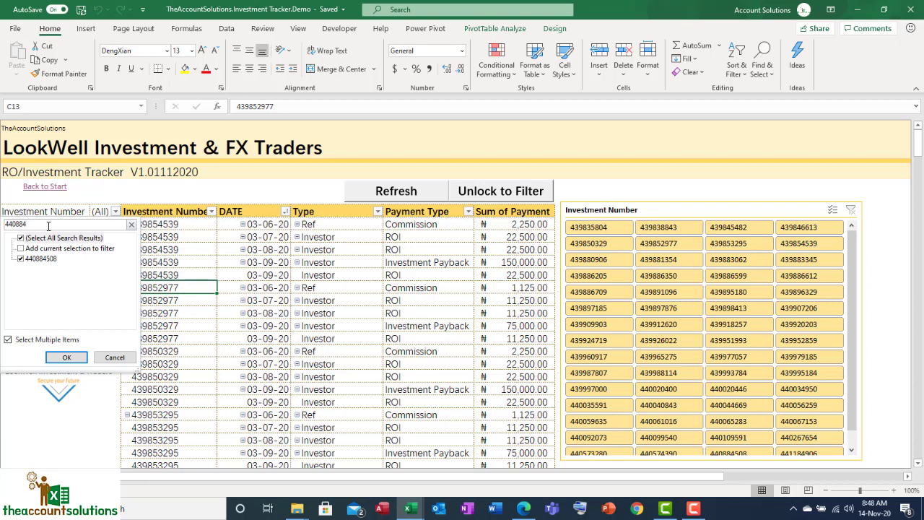
key("Return")
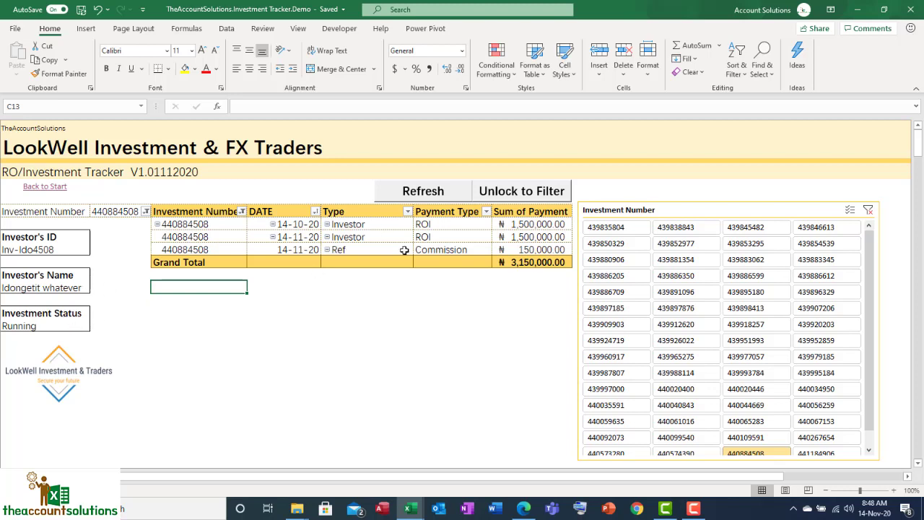
left_click(457, 250)
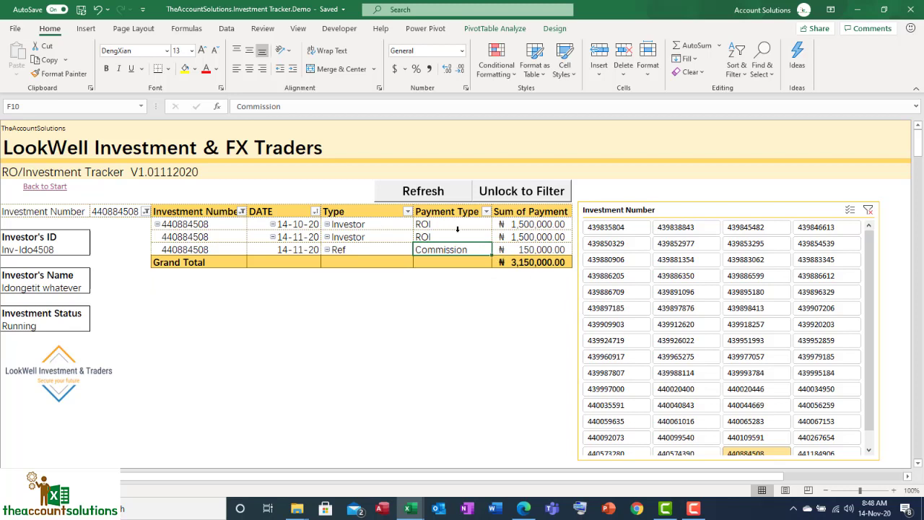
left_click(443, 225)
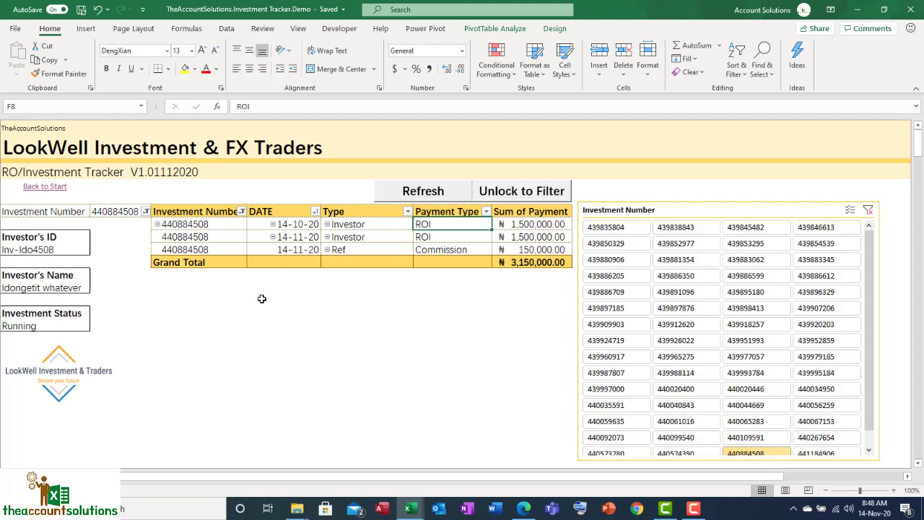
Use the Investment Number slicer to view the payments of two running investments that began paying on 06-06-20 and 07-06-20
left_click(146, 212)
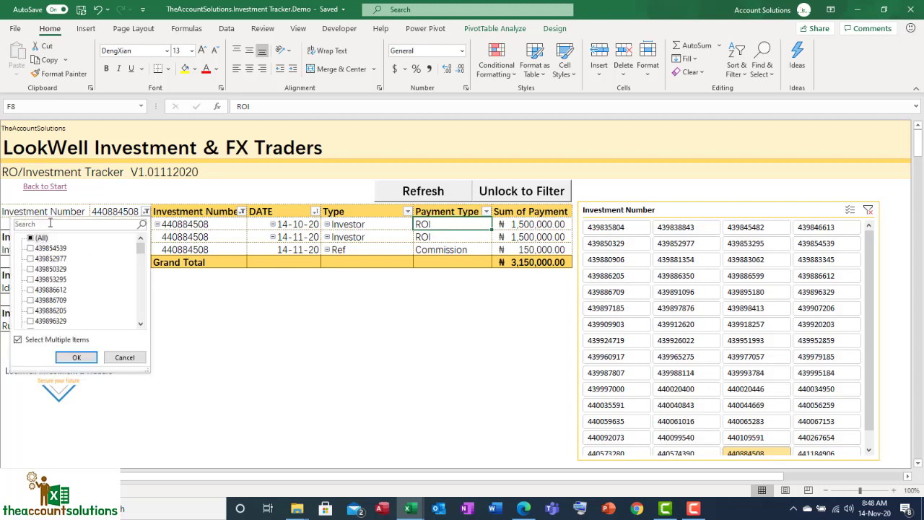
left_click(571, 289)
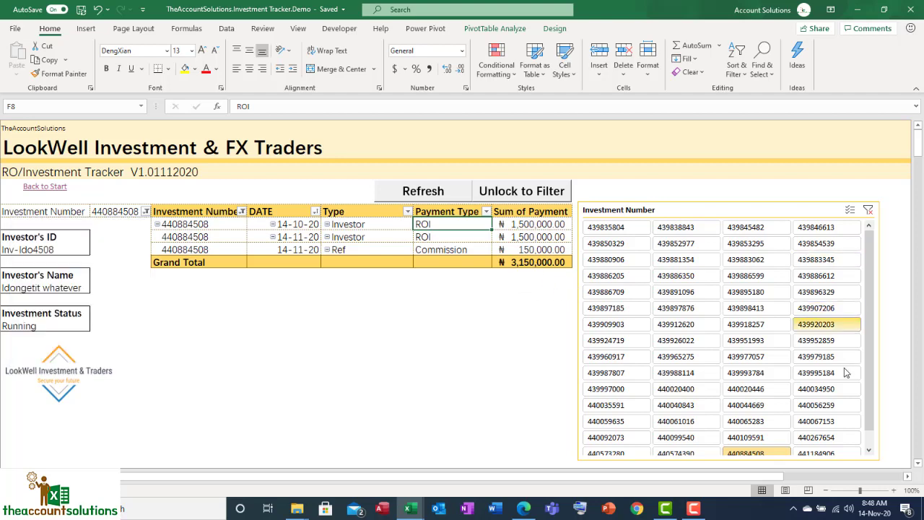
scroll(843, 373, "down", 2)
scroll(763, 357, "up", 2)
scroll(865, 318, "down", 1)
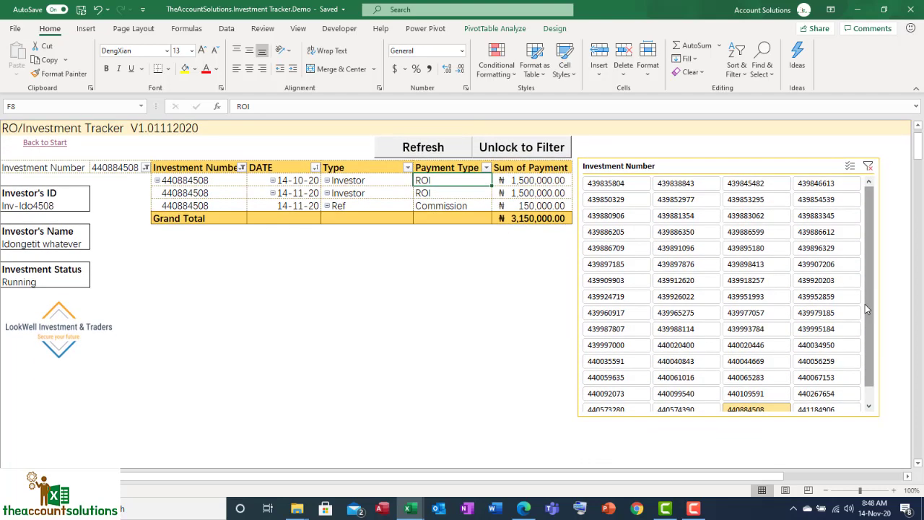
left_click_drag(868, 306, 878, 381)
scroll(680, 322, "up", 3)
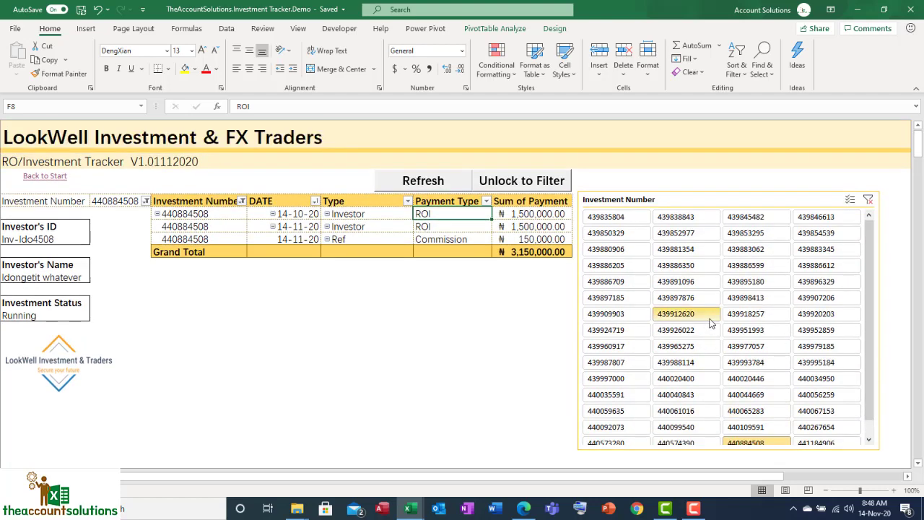
left_click(679, 276)
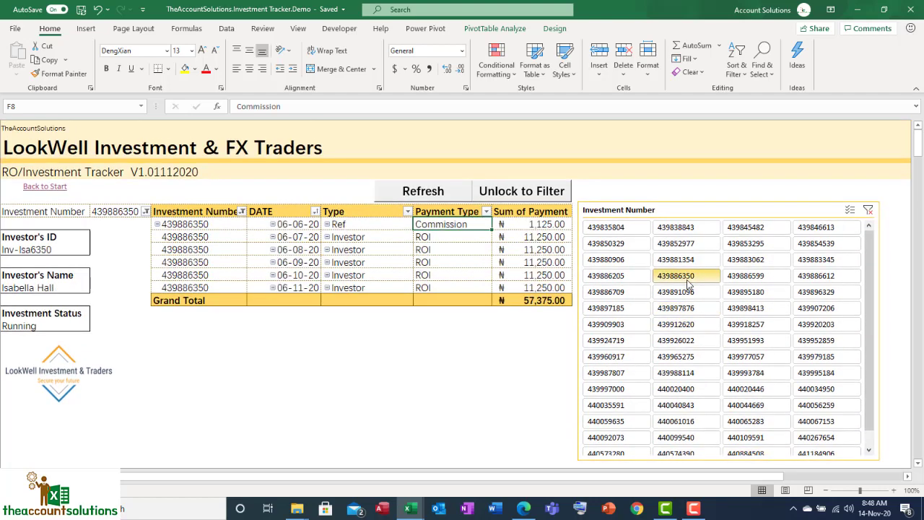
left_click(745, 292)
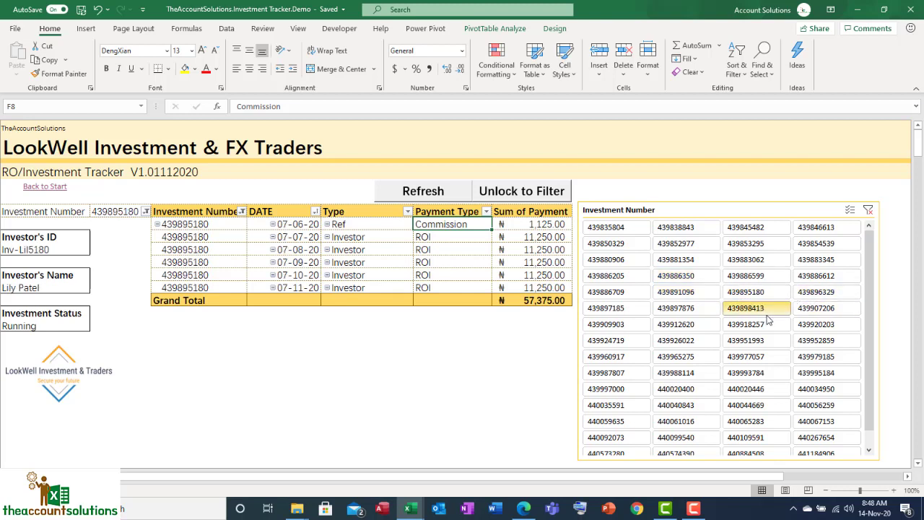
Filter the report to the closed investment with payments from 13-06-20 to 13-09-20 and examine its Investment Payback entry
left_click(767, 314)
left_click(769, 342)
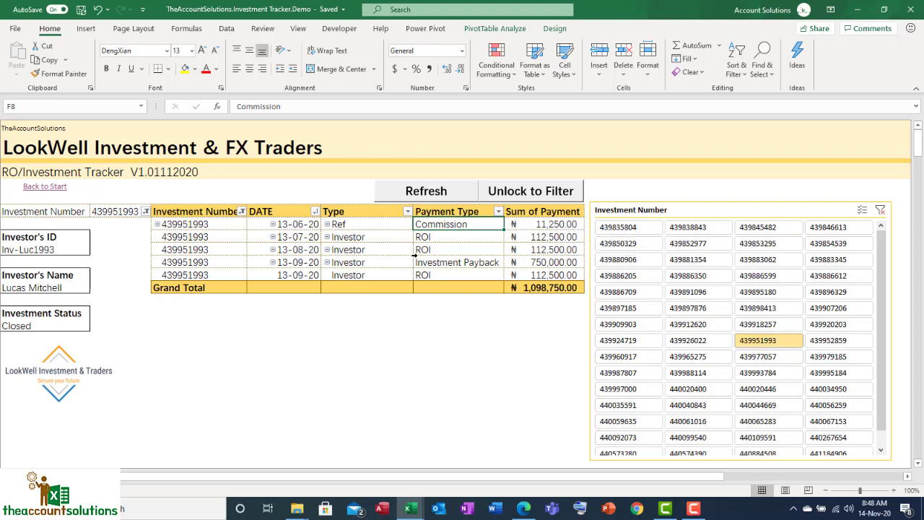
left_click(469, 263)
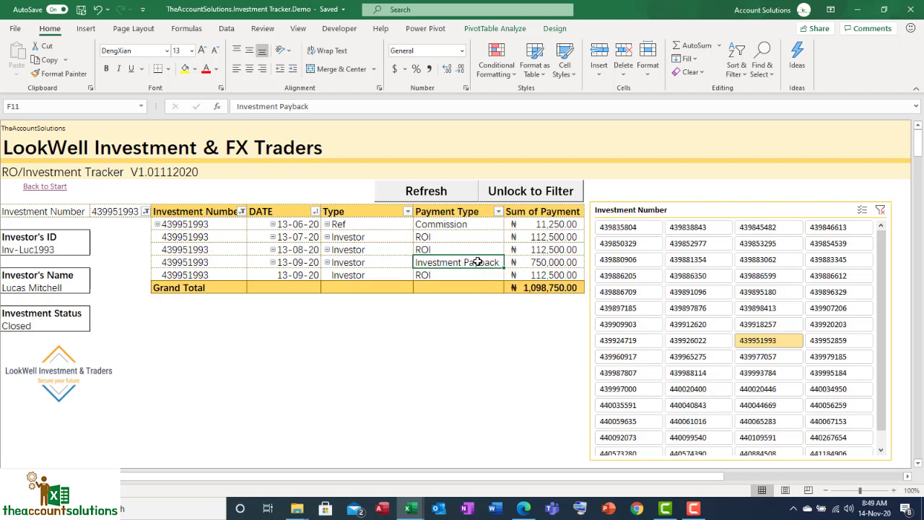
View the payments of another running investment and of the last investment number in the slicer
left_click(830, 388)
scroll(814, 370, "down", 4)
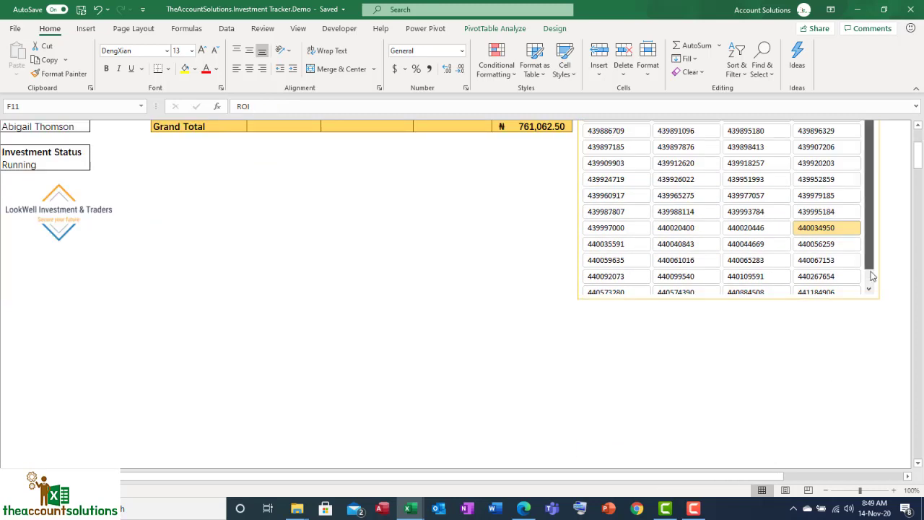
scroll(830, 281, "down", 1)
left_click(830, 278)
scroll(401, 246, "up", 4)
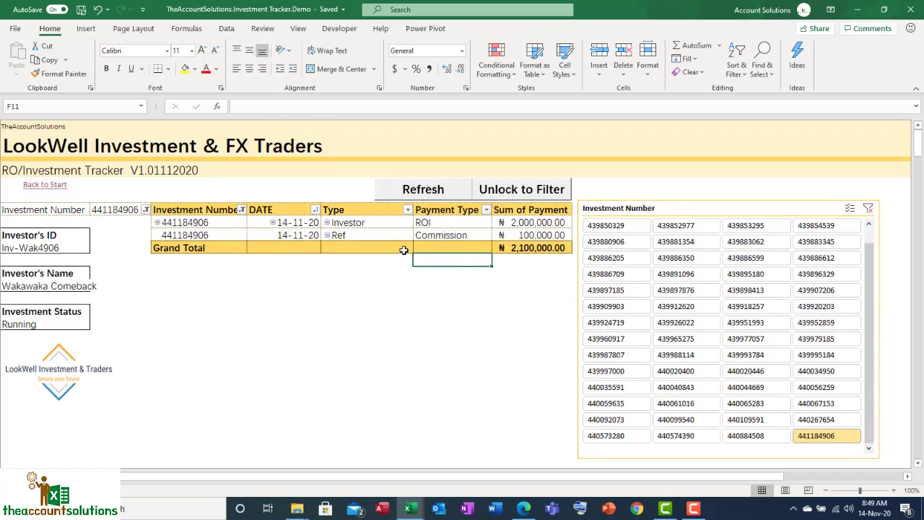
Filter the payment report by several more investment numbers and compare the payments of running and closed investments
left_click(693, 356)
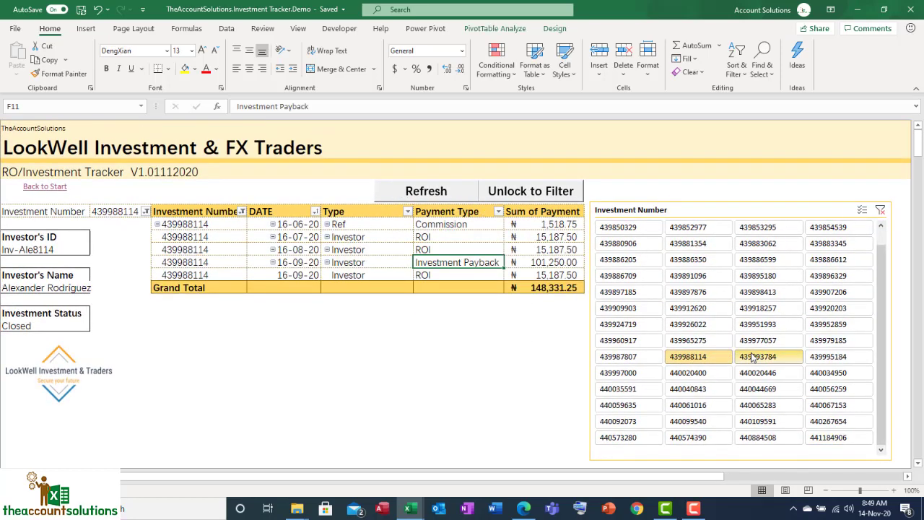
left_click(779, 355)
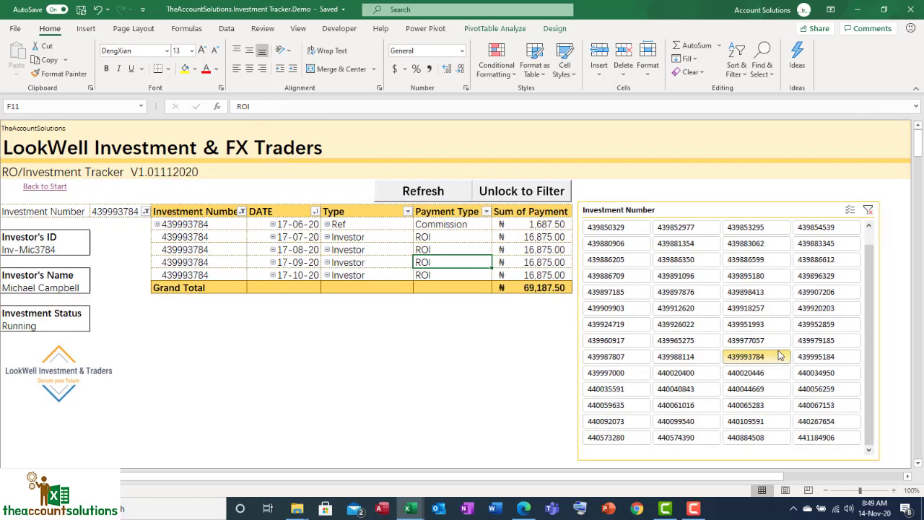
left_click(769, 308)
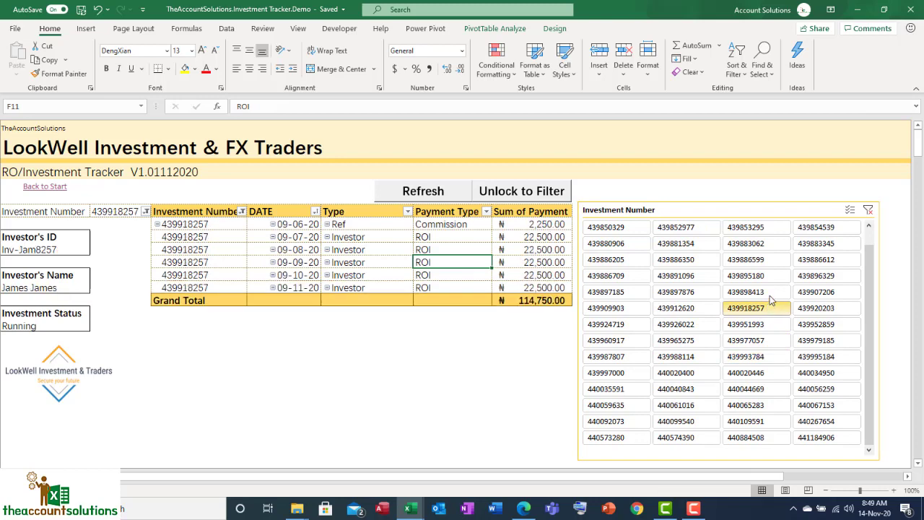
left_click(749, 277)
left_click(675, 280)
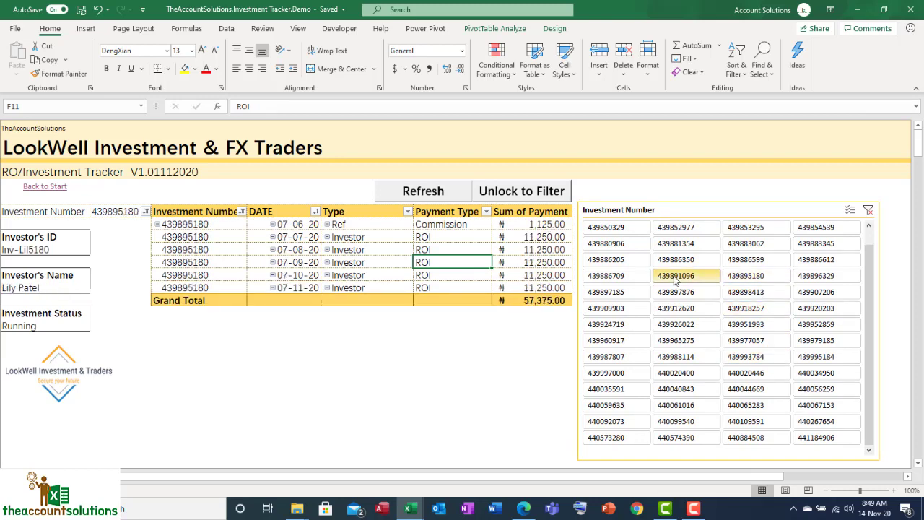
left_click(831, 261)
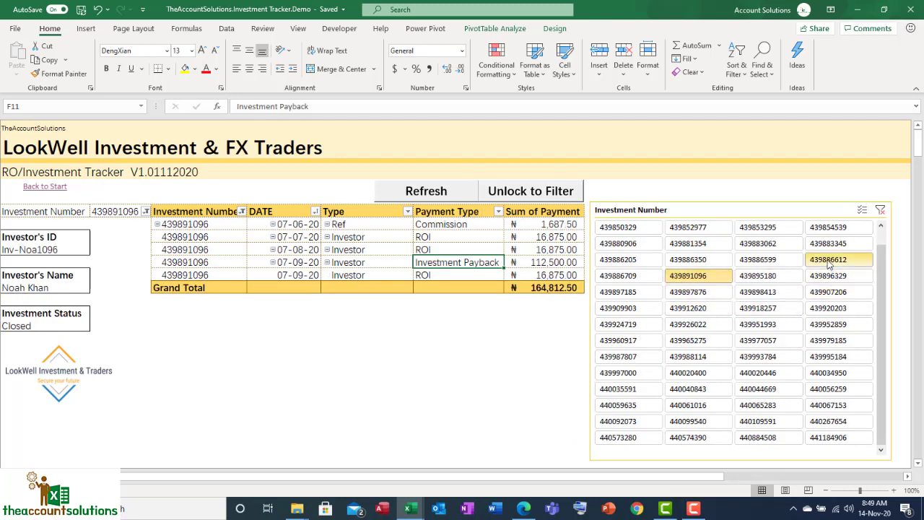
left_click(700, 324)
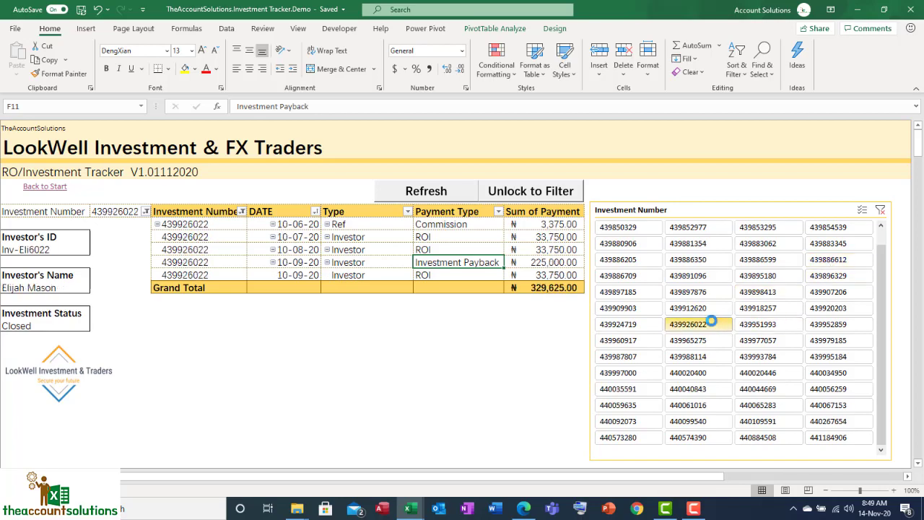
left_click(769, 357)
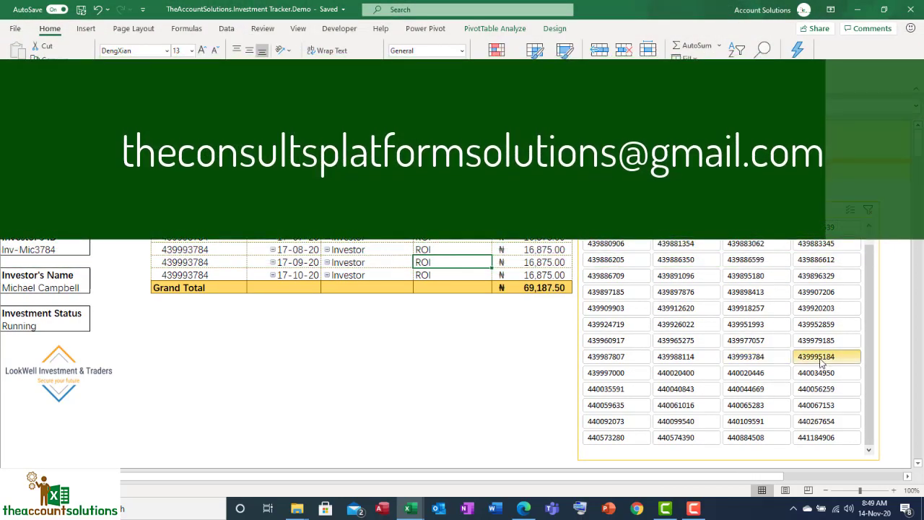
left_click(820, 361)
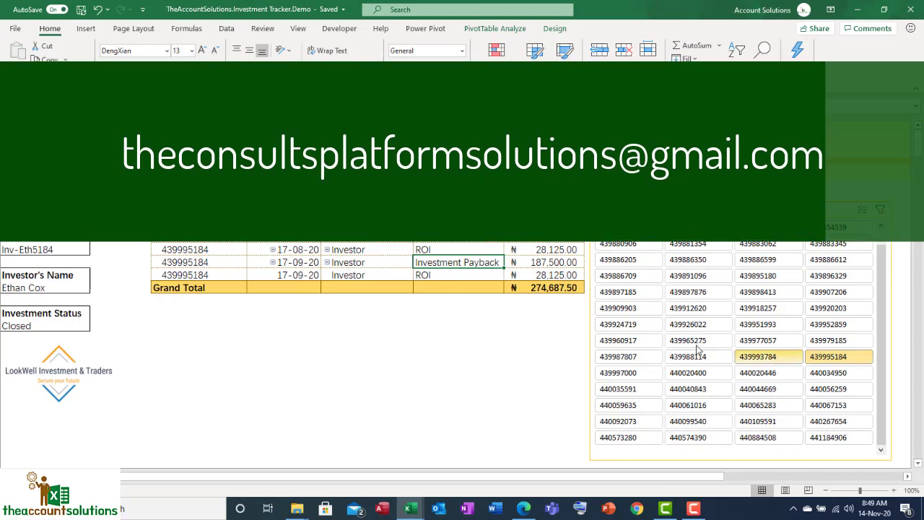
Filter the payment report to the running investment with payments from 20-06-20 to 20-10-20, and return to the start page
left_click(690, 371)
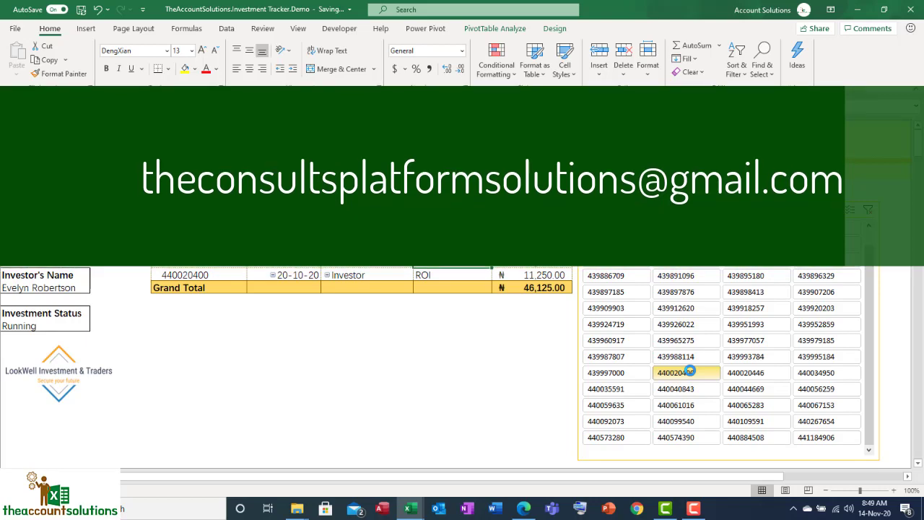
scroll(690, 370, "up", 1)
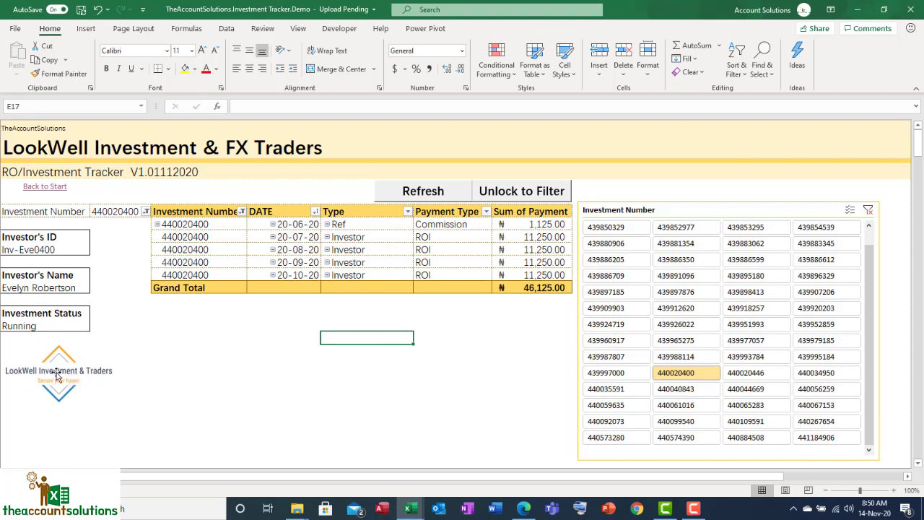
left_click(51, 189)
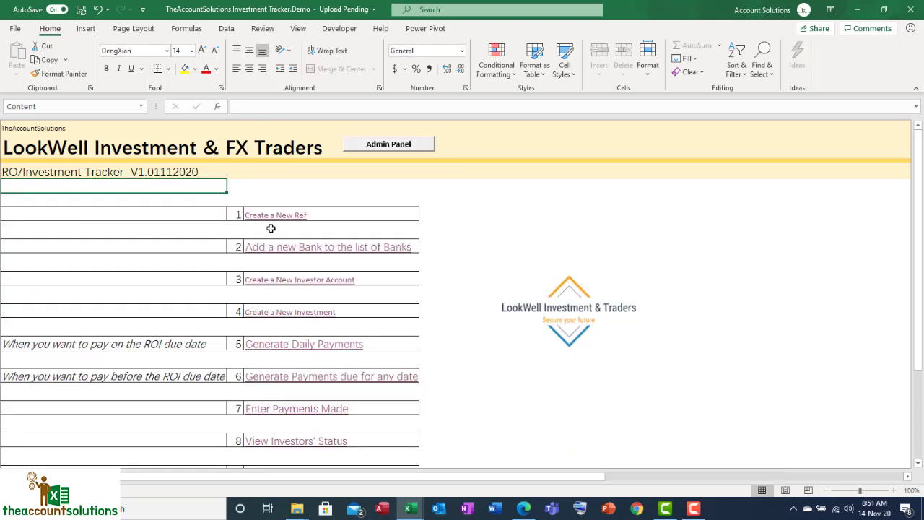
Open the Create a New Ref form, look over the payment entry table on the same sheet, and return to the start page
left_click(251, 217)
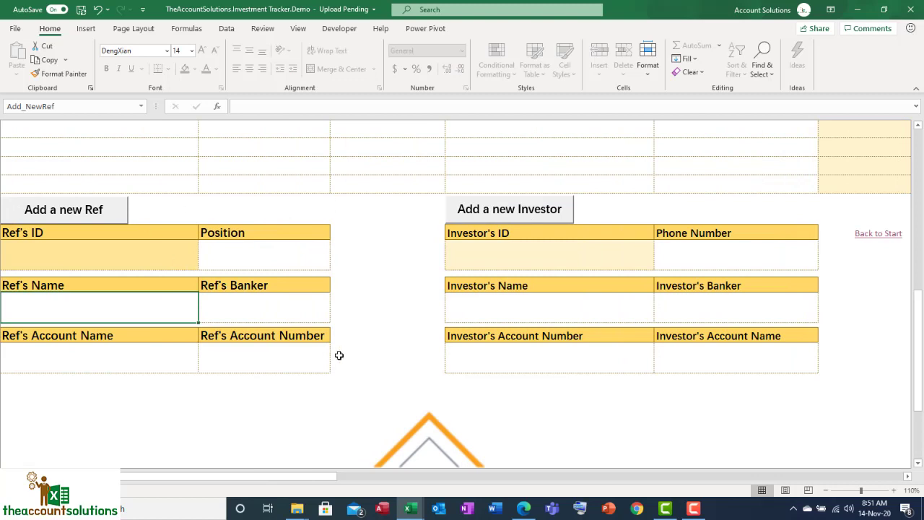
scroll(339, 355, "down", 5)
scroll(397, 338, "up", 10)
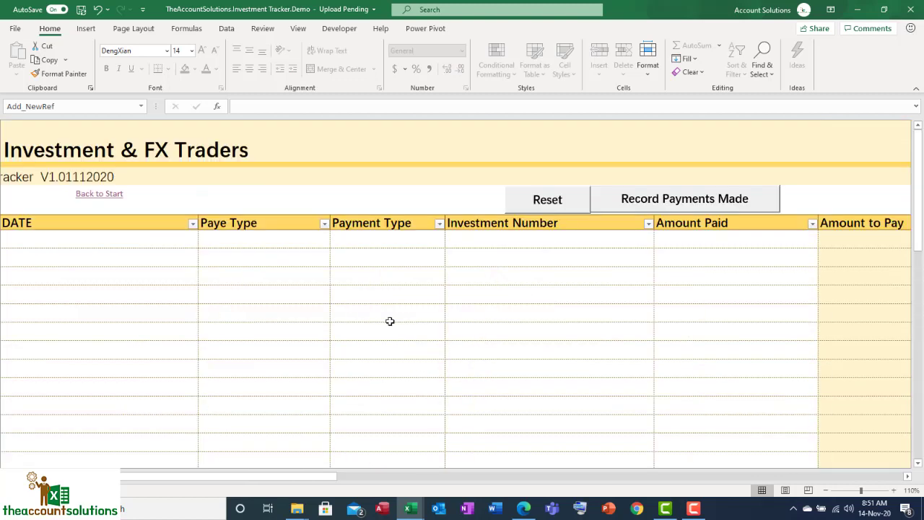
left_click_drag(289, 478, 124, 479)
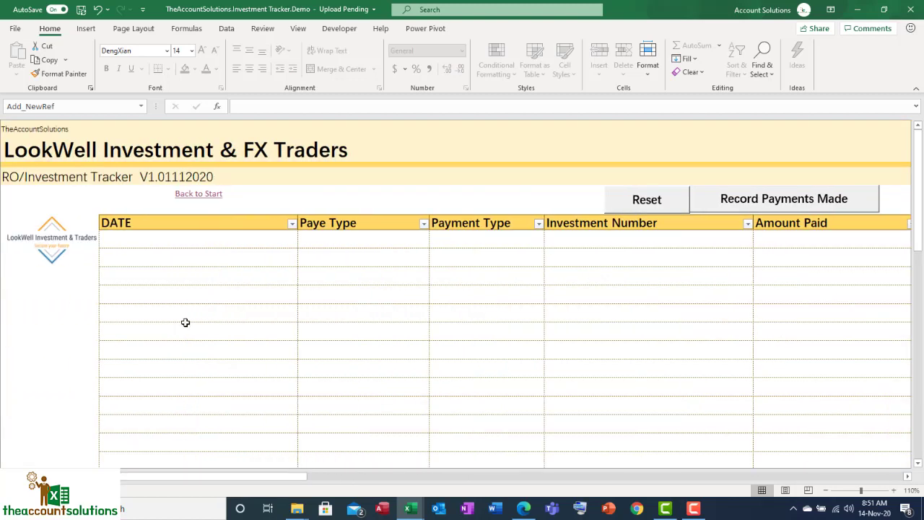
left_click(198, 195)
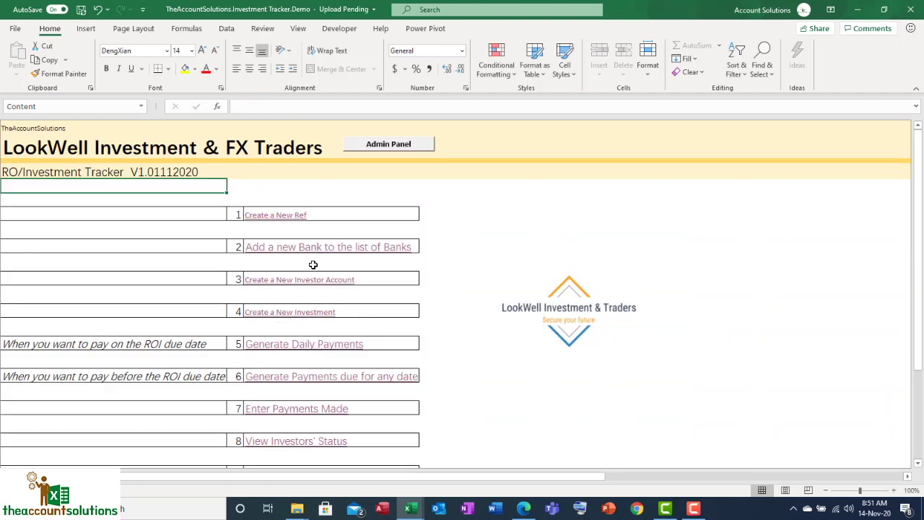
Visit the Generate Daily Payments and Enter Payments Made pages from the start page, and open View Refs' Status
left_click(289, 344)
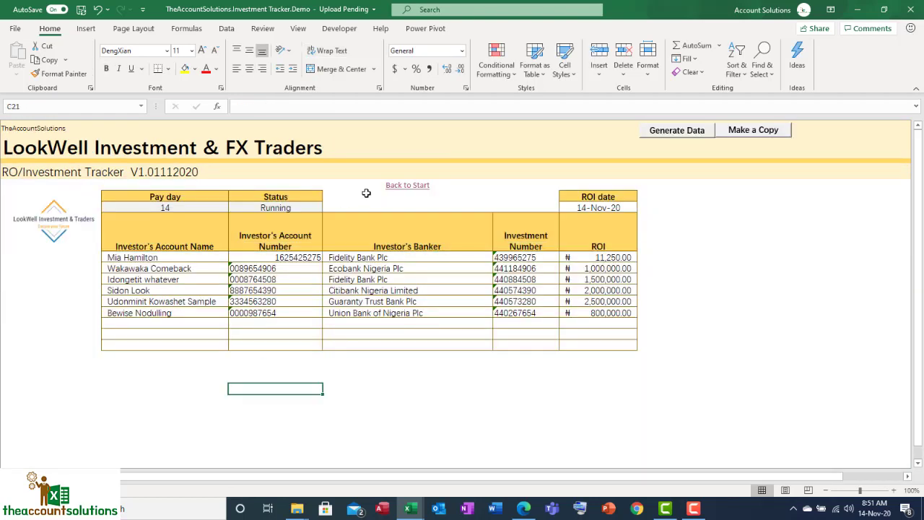
left_click(407, 185)
scroll(276, 375, "down", 2)
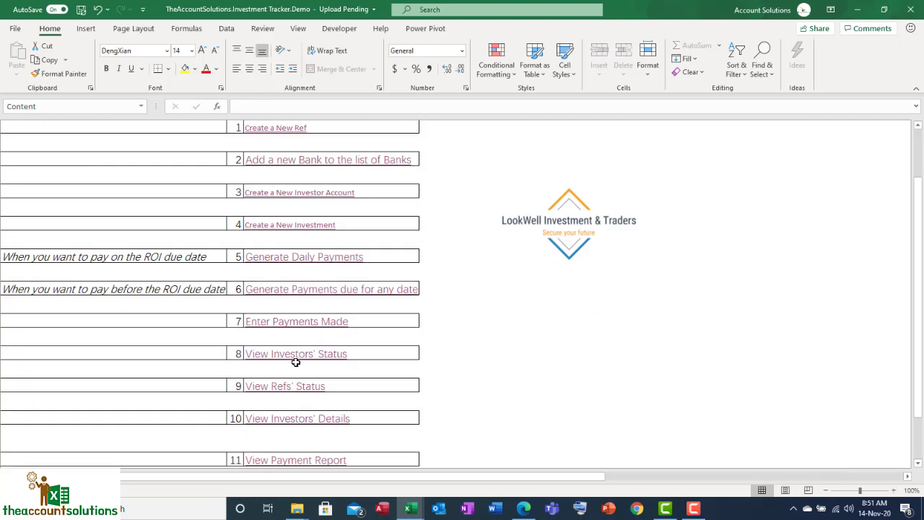
left_click(305, 323)
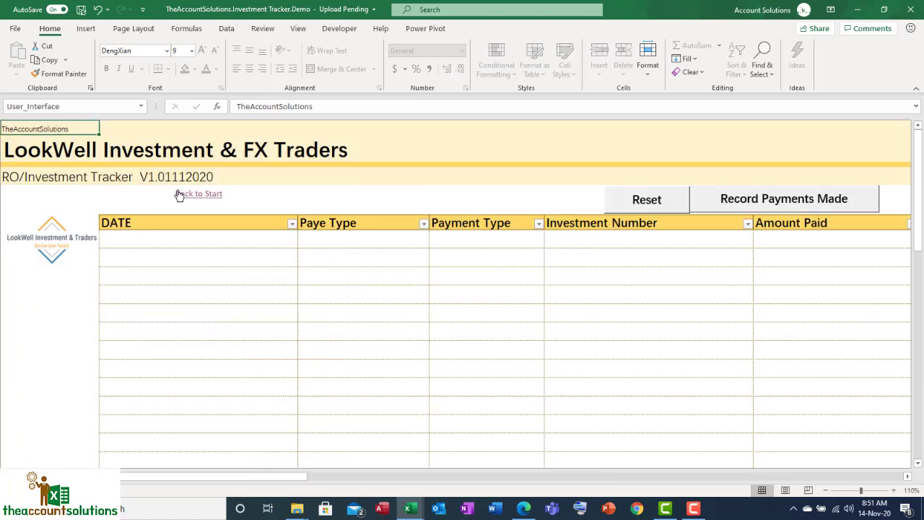
left_click(179, 195)
left_click(295, 414)
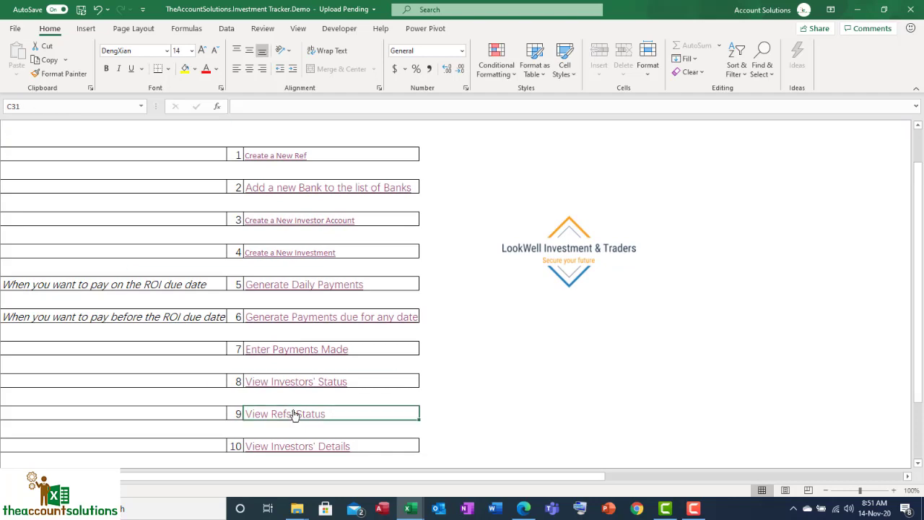